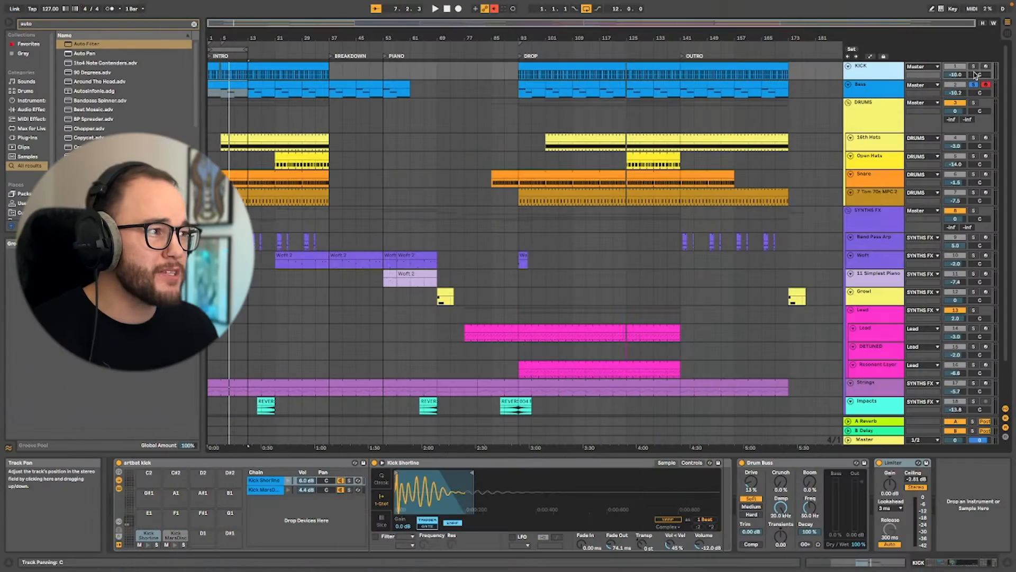
Audition the KICK track during playback, switching its solo on and off to compare it with the full mix
left_click(974, 69)
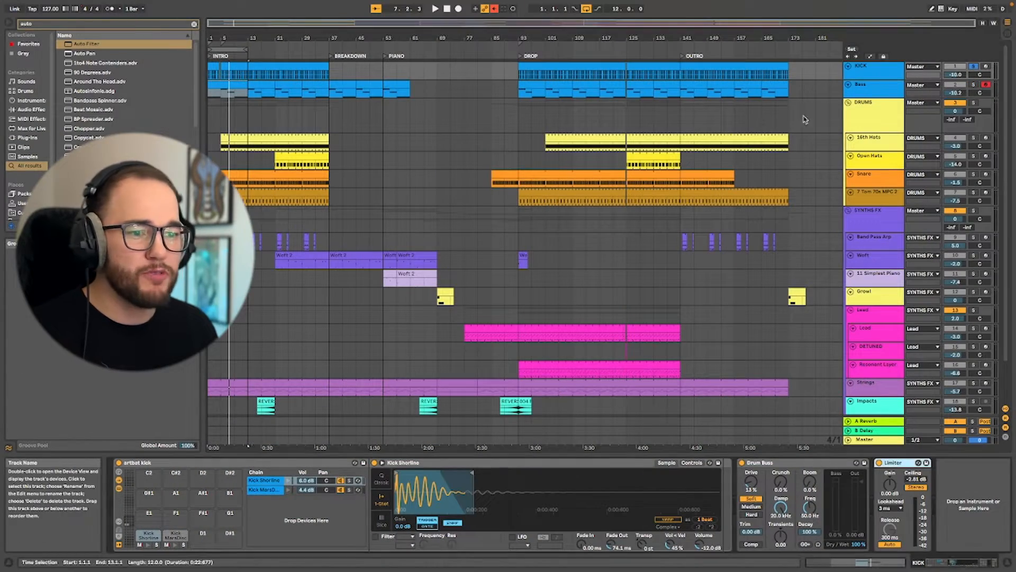
left_click(288, 480)
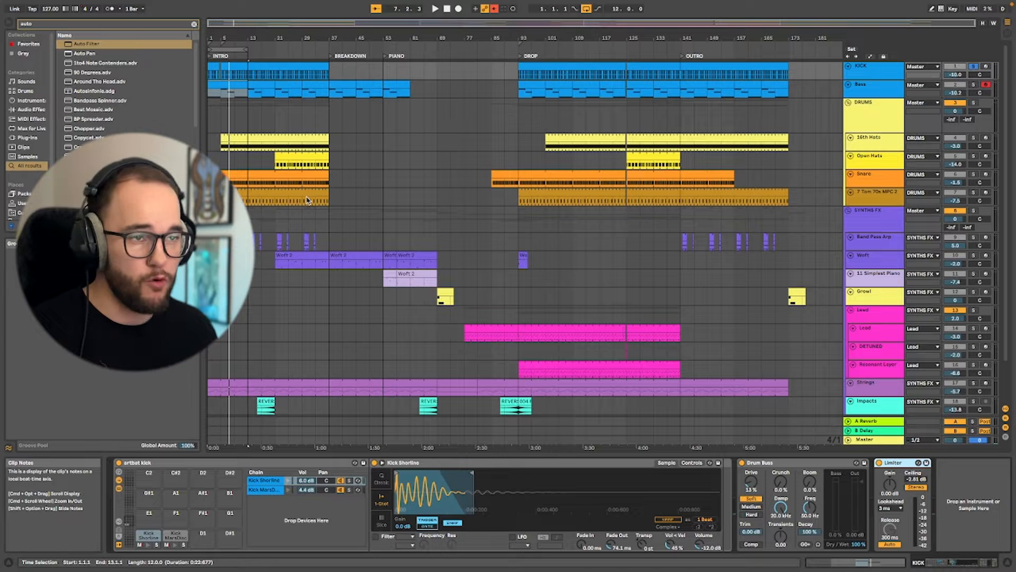
left_click(891, 79)
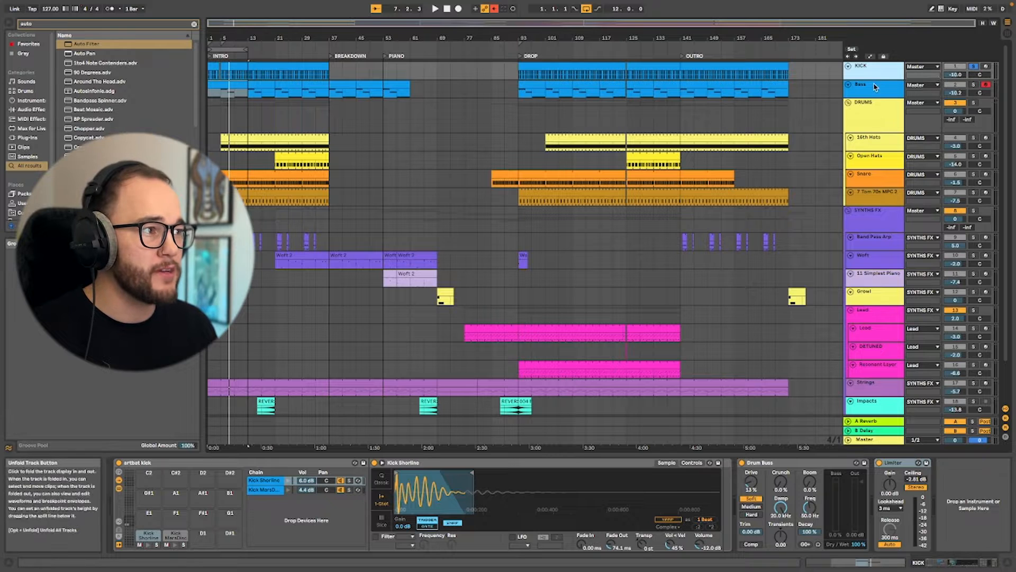
key("space")
left_click(973, 67)
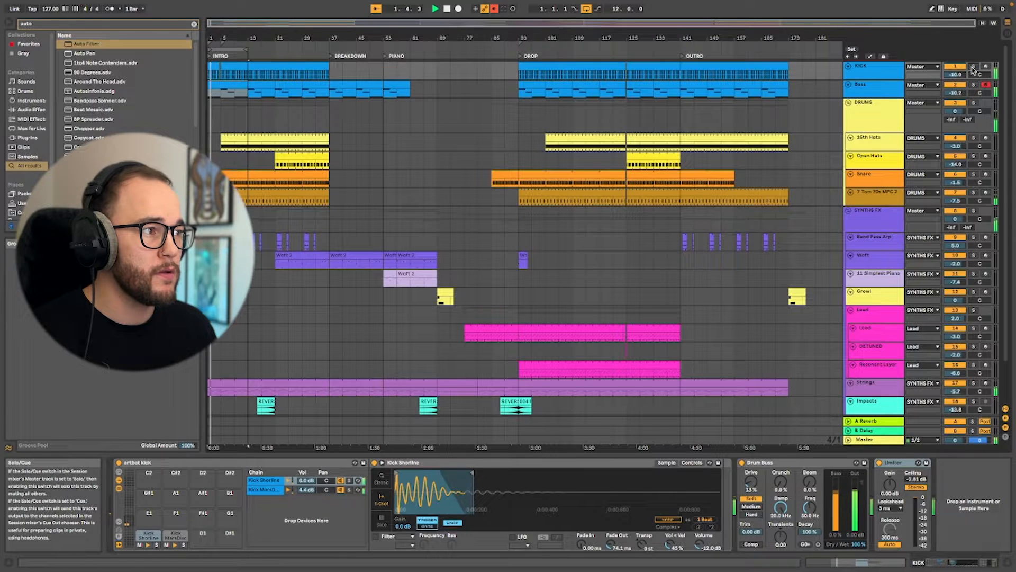
left_click(973, 67)
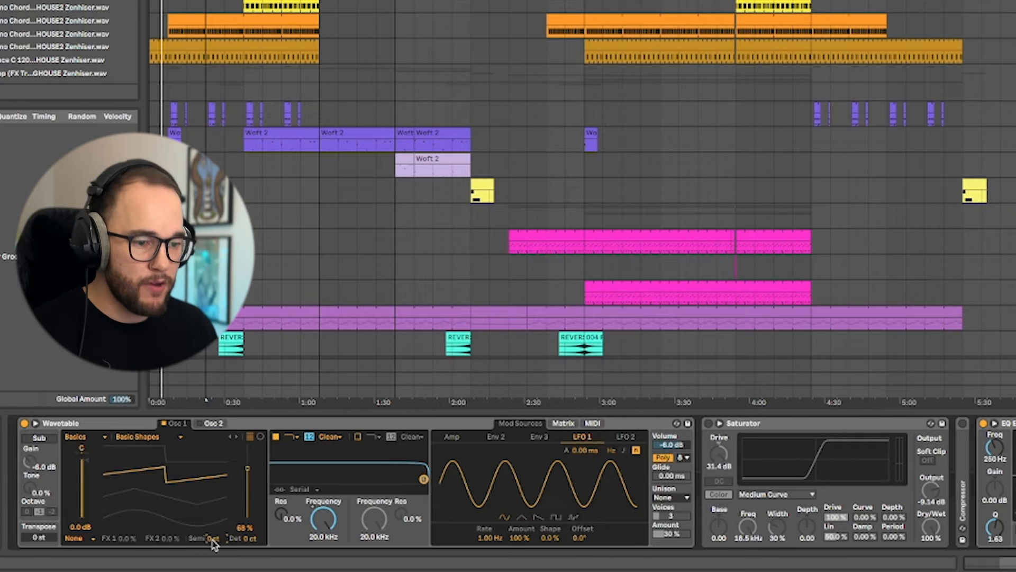
Set the bass Wavetable's oscillator 1 to -12 semitones and its first filter to the PRD circuit with 13.5 dB drive
key("space")
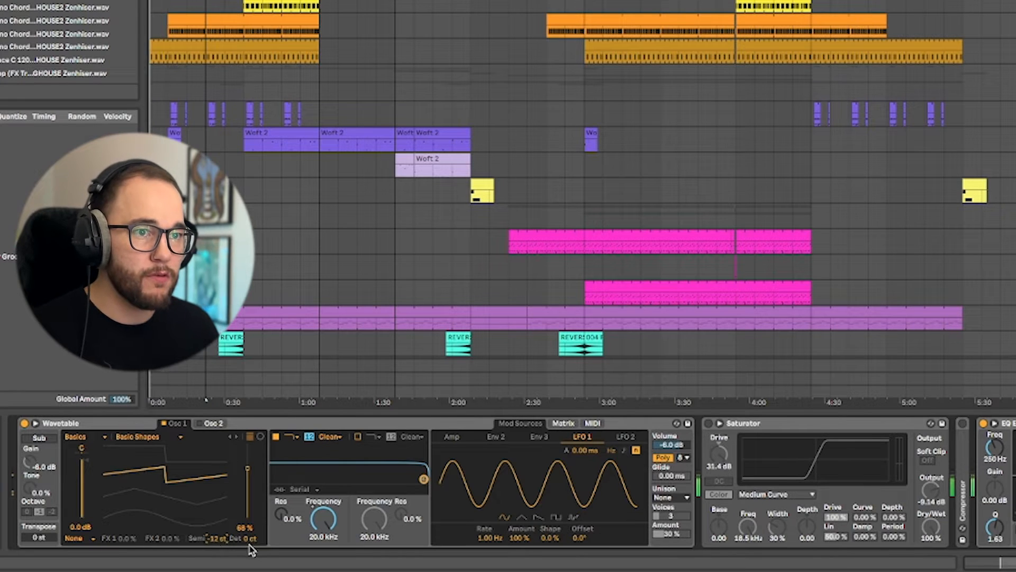
left_click(336, 437)
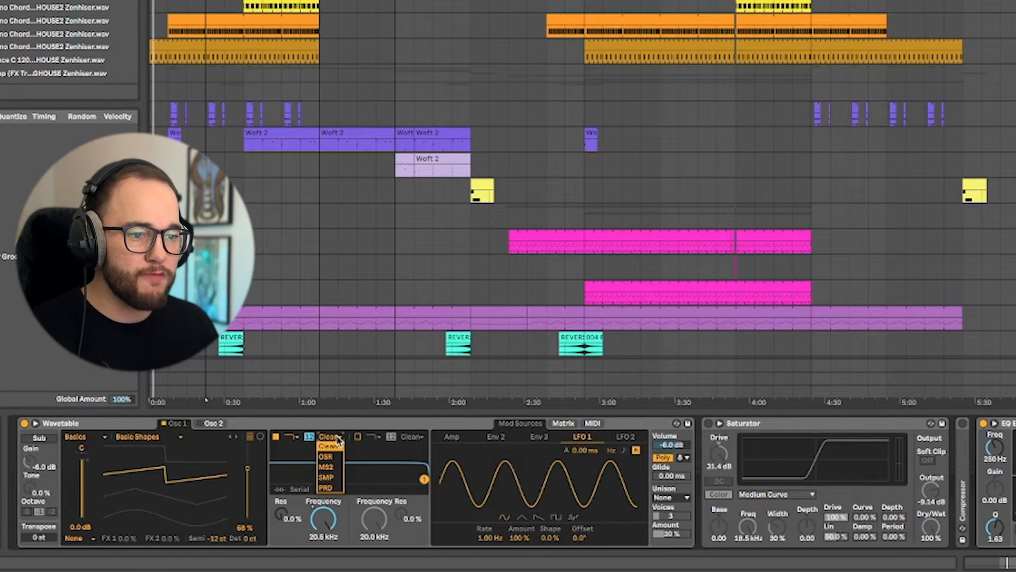
left_click(327, 487)
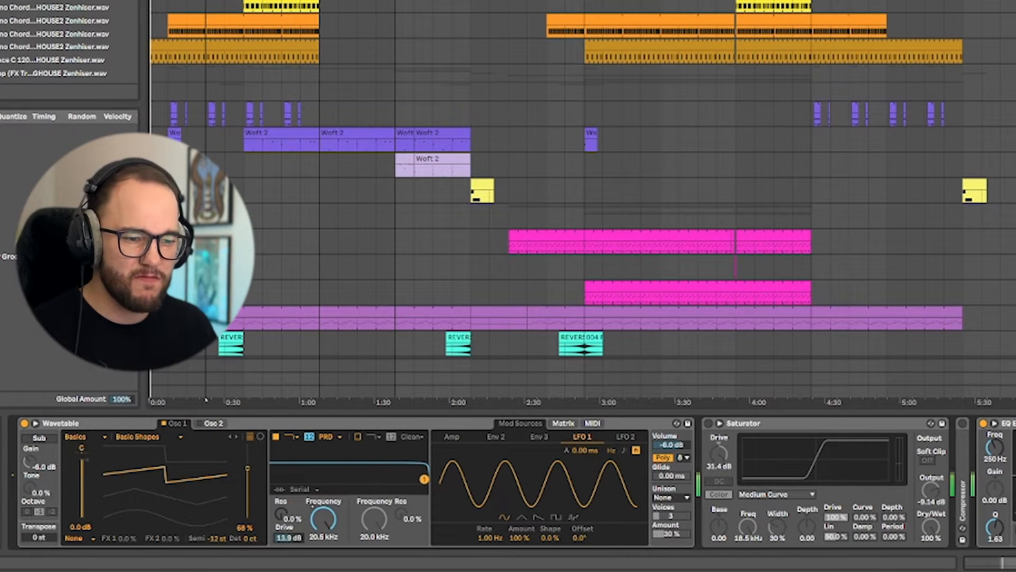
left_click_drag(288, 538, 289, 546)
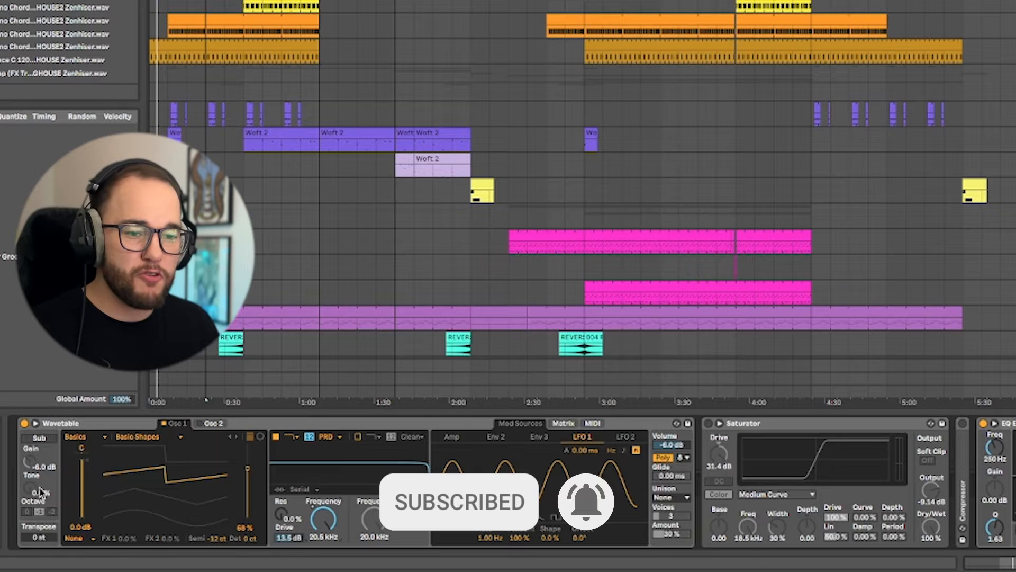
Apply the Modern effect mode to Wavetable's oscillator 1 with Warp at 19% and Fold at 14%
left_click(84, 538)
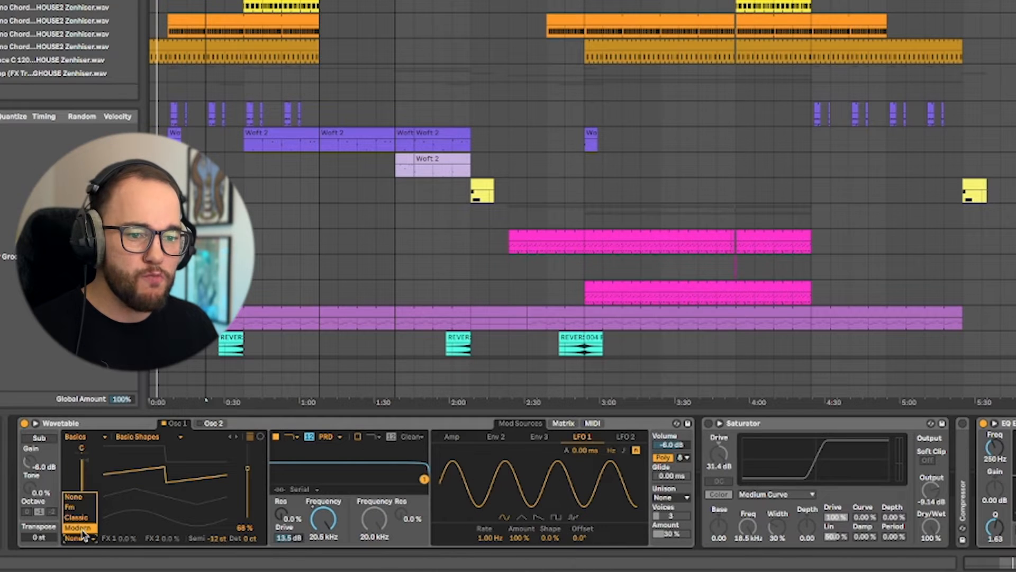
left_click(78, 528)
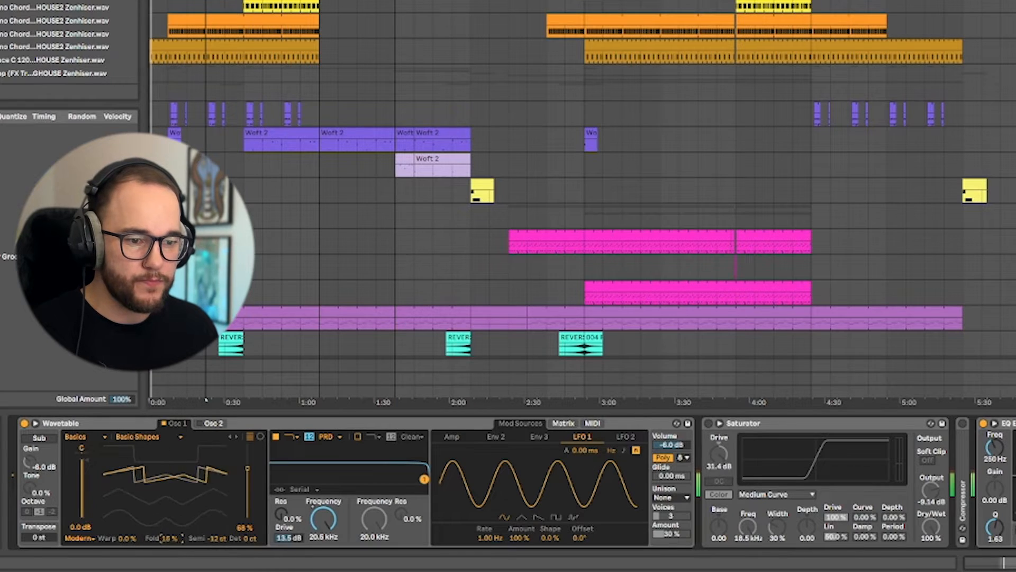
left_click_drag(169, 538, 129, 522)
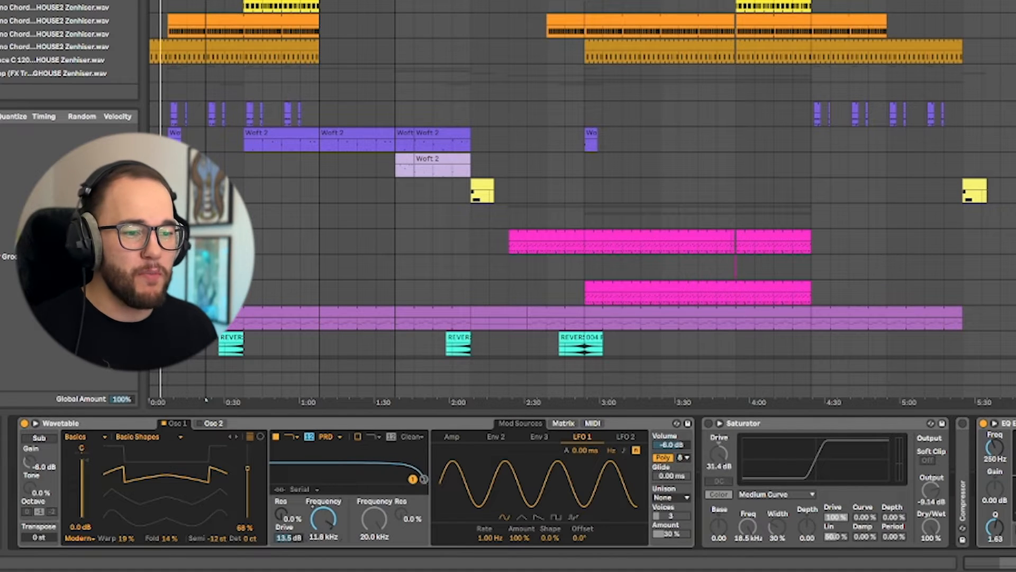
Sweep Wavetable's first filter frequency down to 280 Hz and set unison to Classic with an amount of 24%
left_click_drag(323, 519, 323, 558)
key("space")
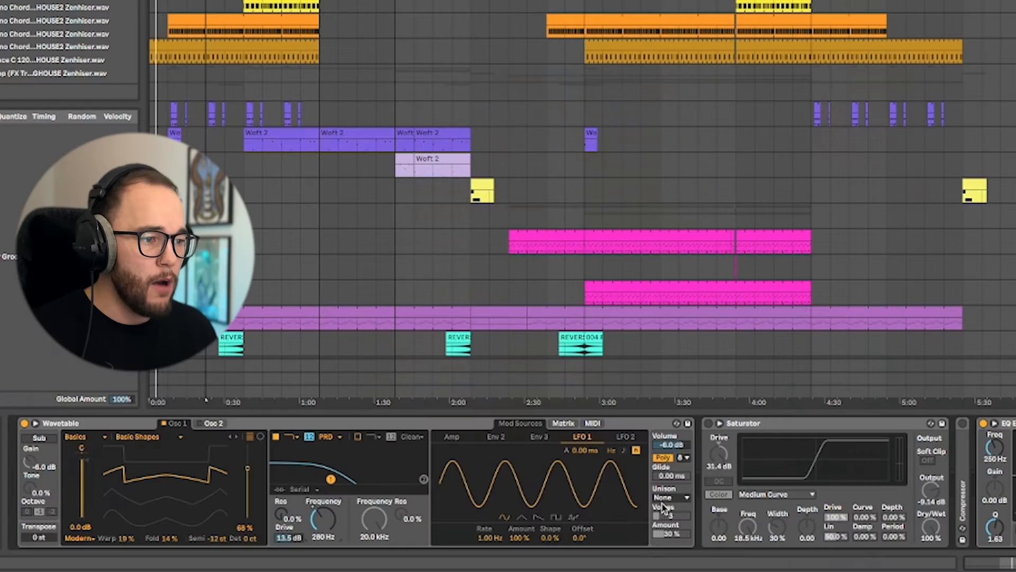
left_click(670, 498)
left_click(666, 435)
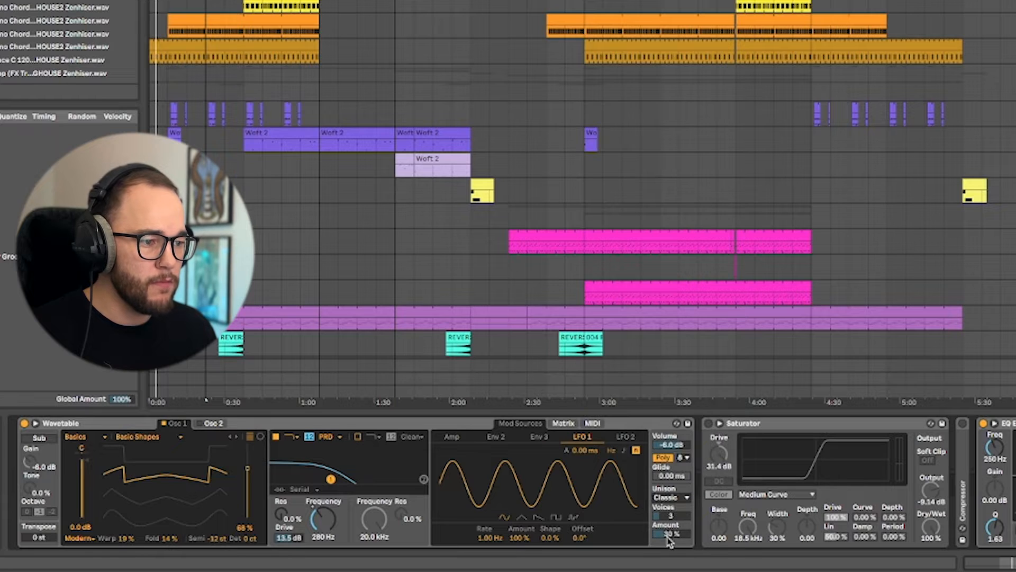
key("space")
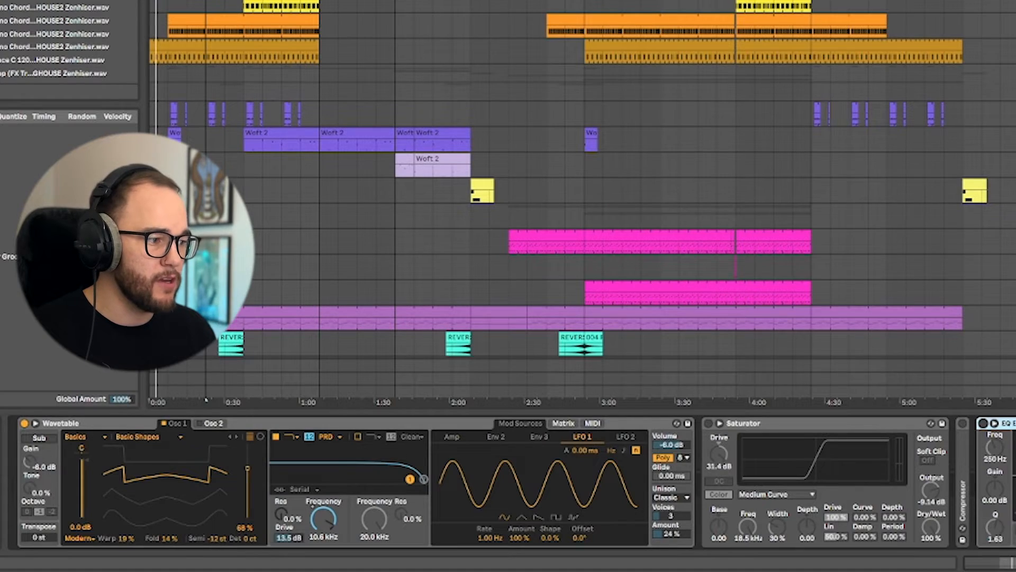
Enable the bass chain's first EQ Eight in M/S mode and compare its mid and side curves, ending on the side curve
scroll(509, 481, "right", 12)
scroll(508, 482, "left", 5)
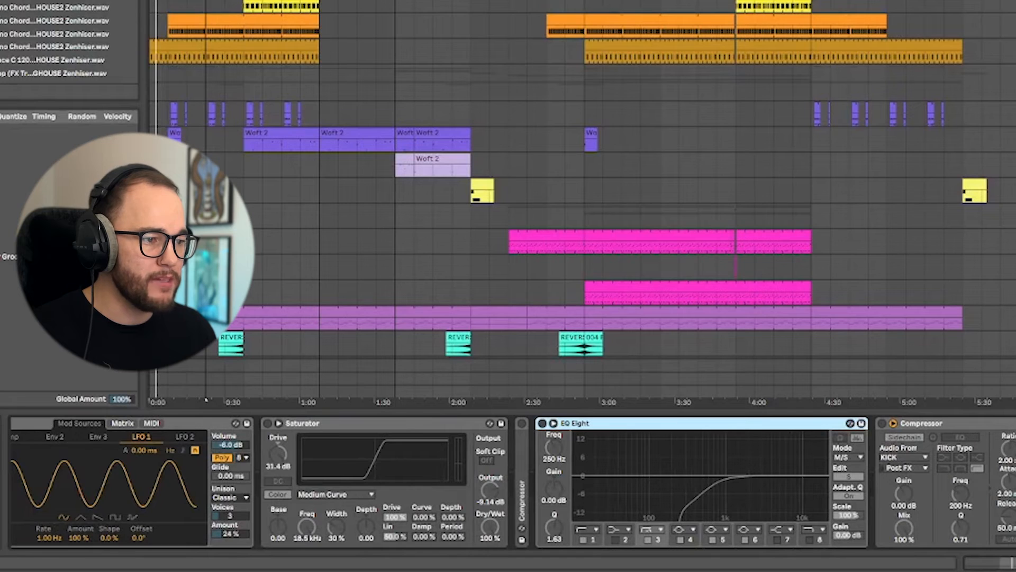
left_click(542, 424)
left_click(860, 458)
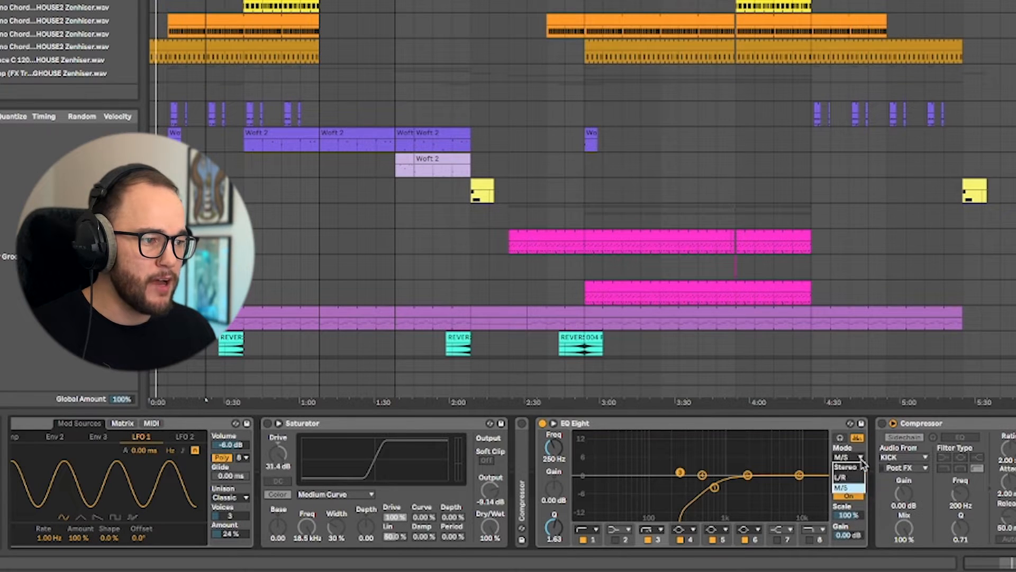
left_click(849, 488)
left_click(849, 477)
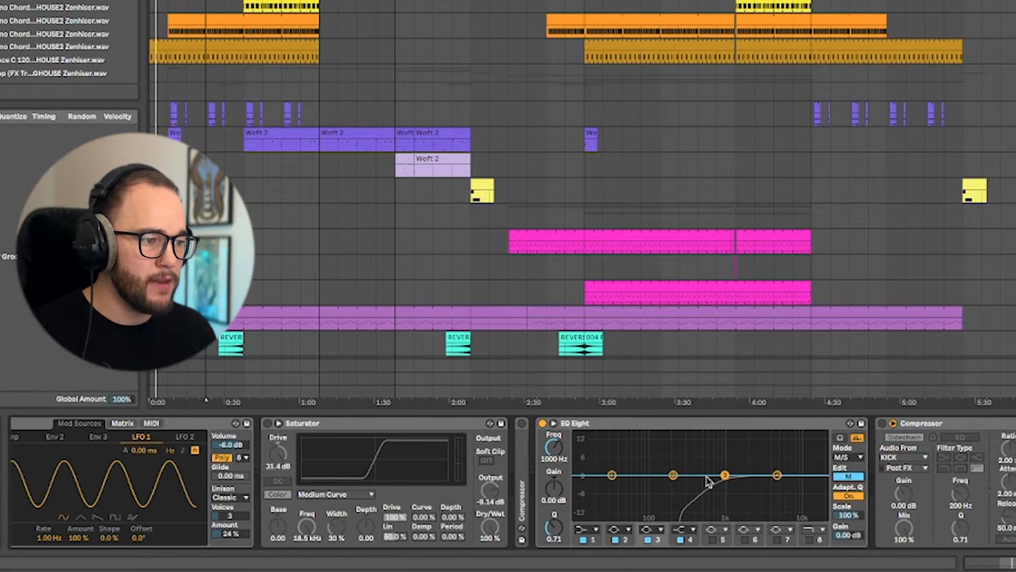
left_click(850, 477)
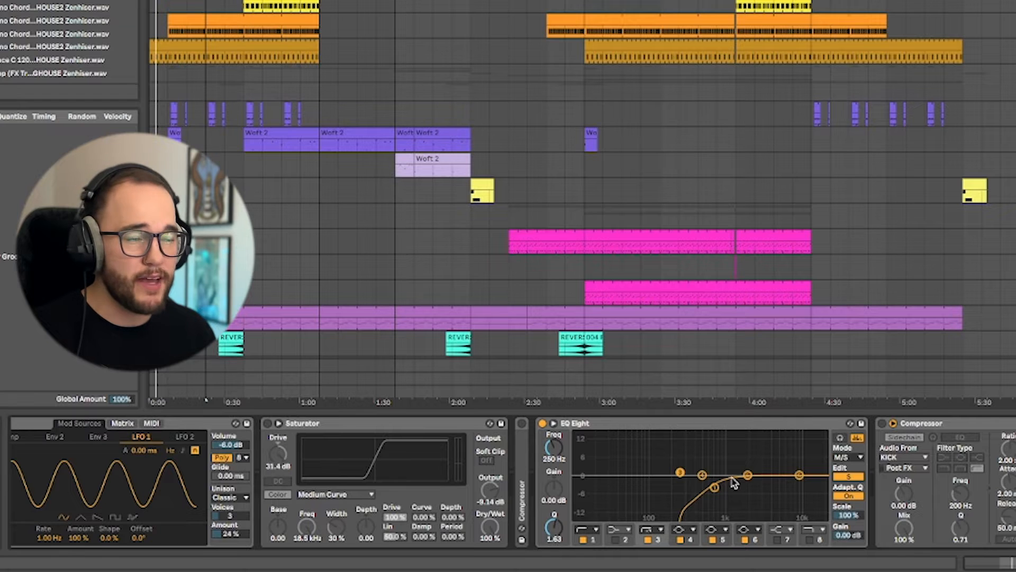
key("space")
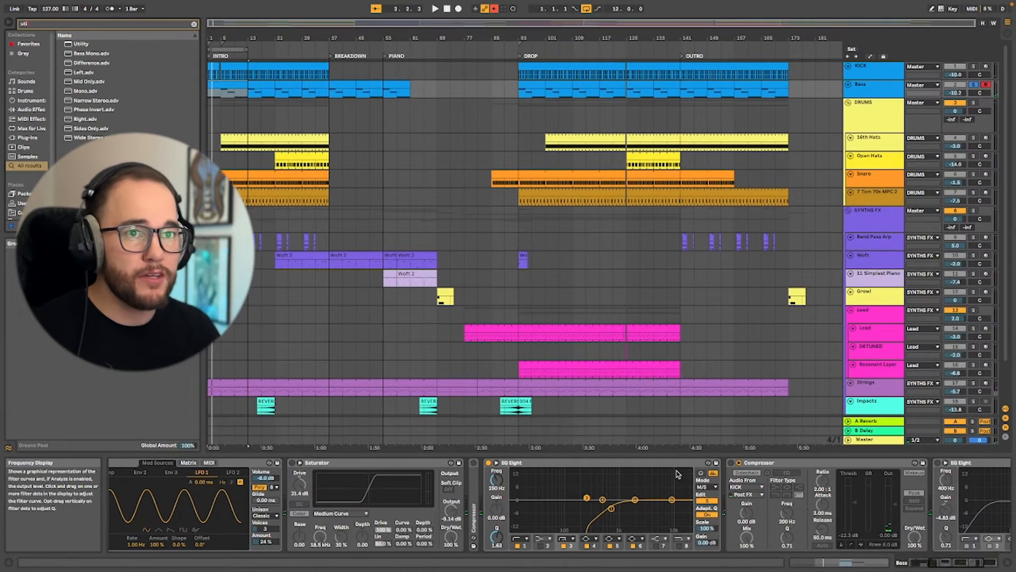
Add a Utility after the Limiter on the Master track and audition the mix with its stereo width at 0%
left_click_drag(91, 45, 95, 54)
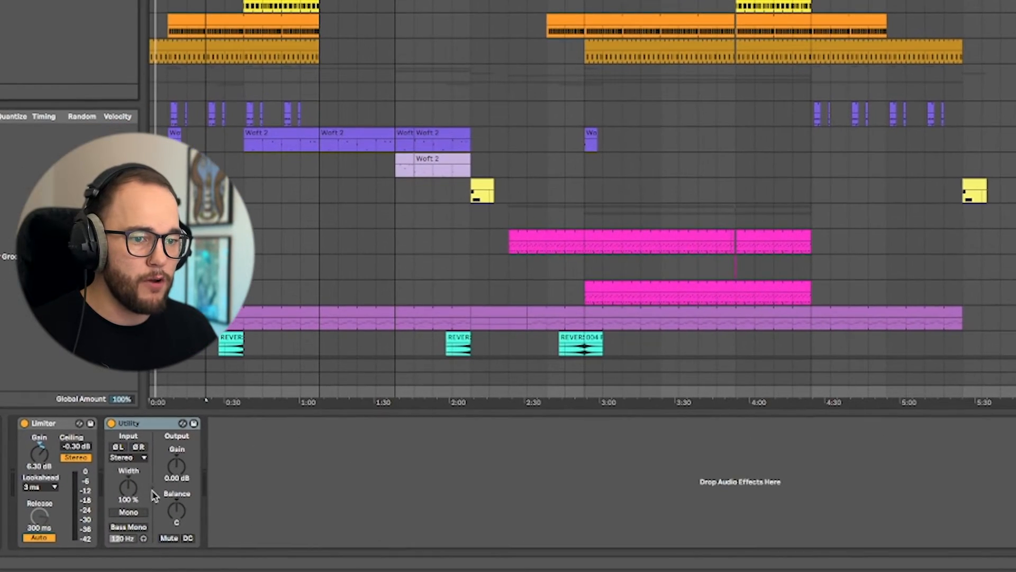
left_click_drag(137, 489, 137, 522)
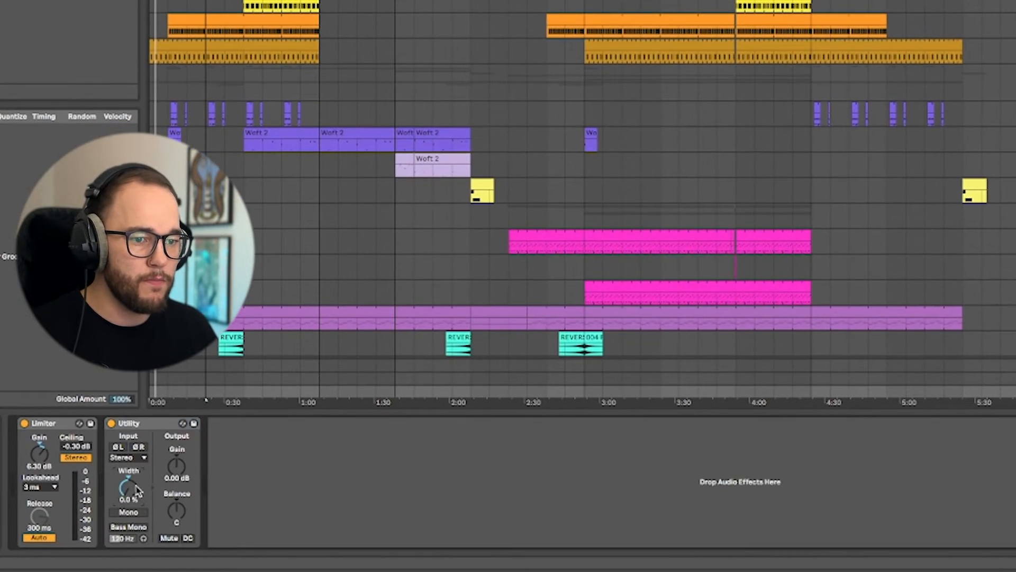
key("space")
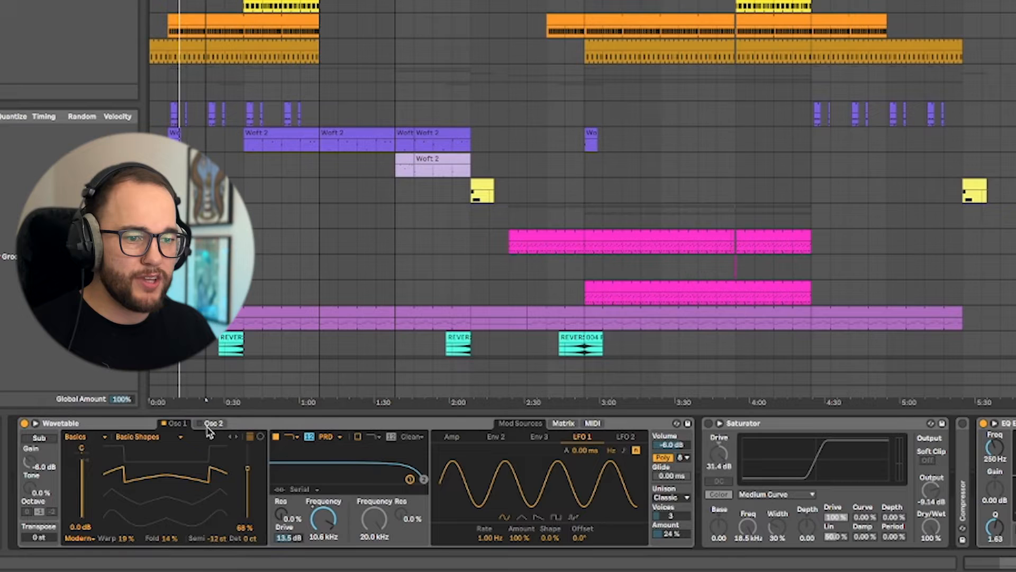
Turn on oscillator 2 in the bass Wavetable, set its wavetable position to 67%, and play it back
left_click(213, 424)
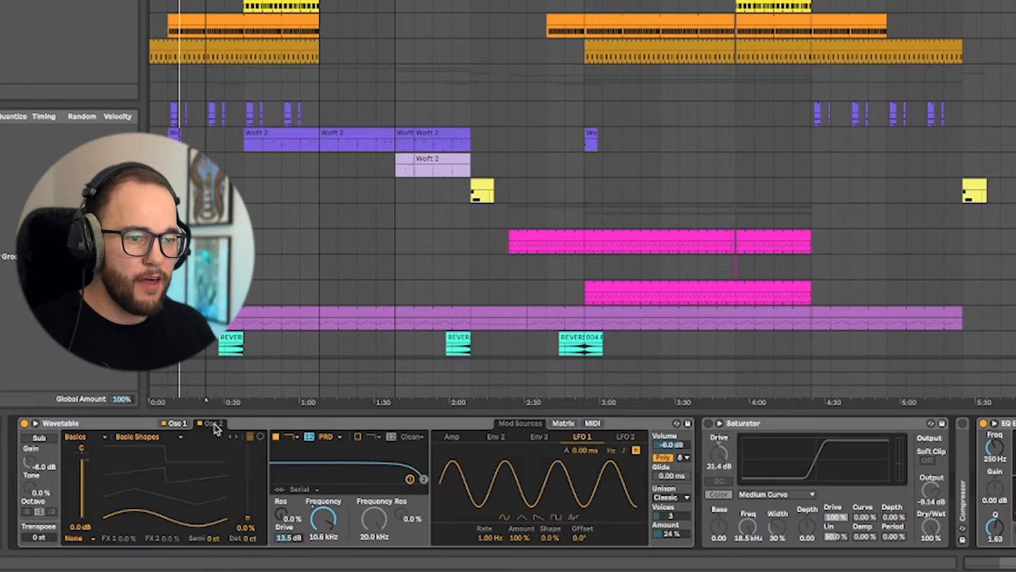
left_click_drag(191, 513, 190, 471)
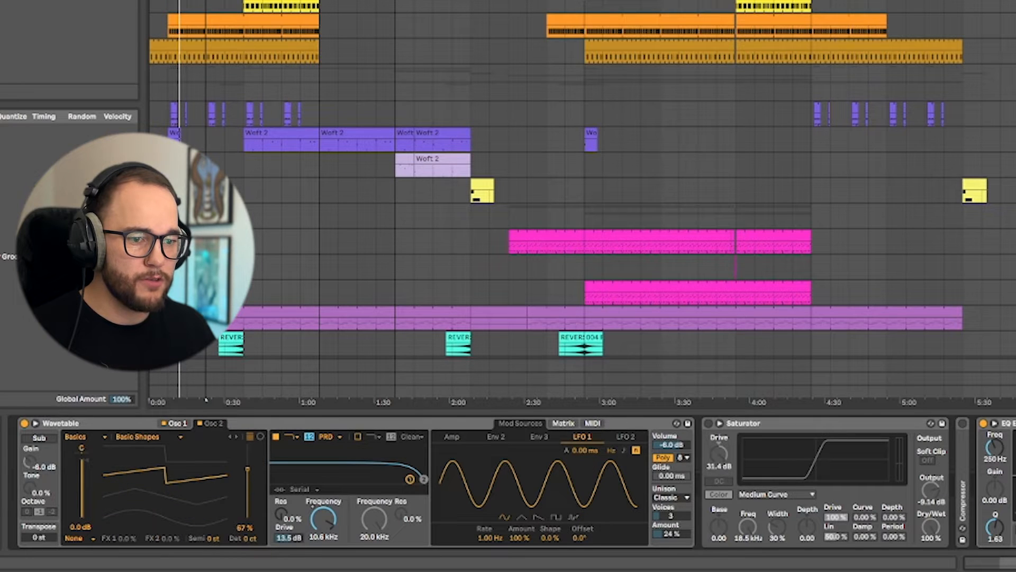
key("space")
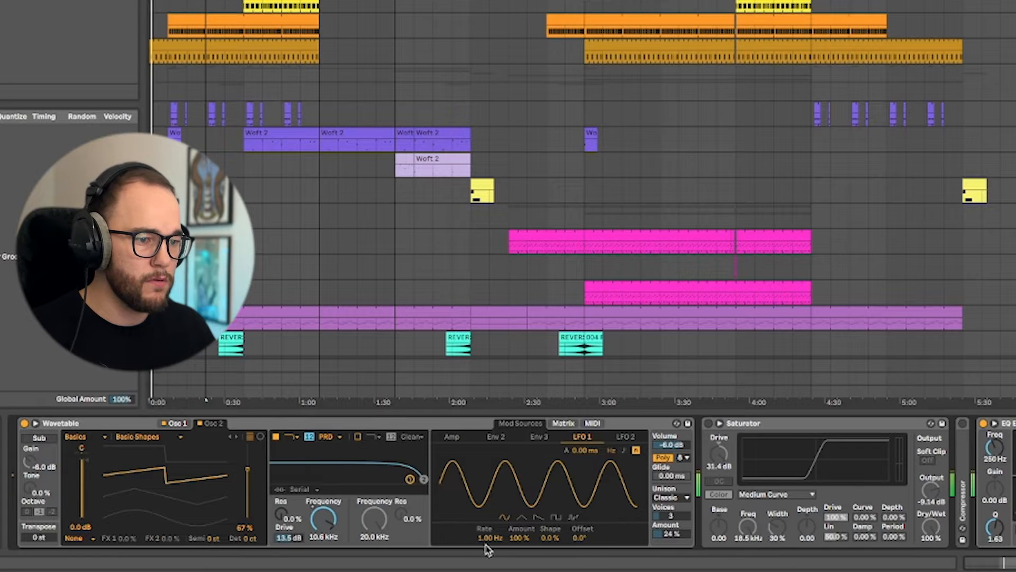
Enable the Saturator on the bass and set its drive to 8.57 dB and dry/wet to 73%
left_click(708, 423)
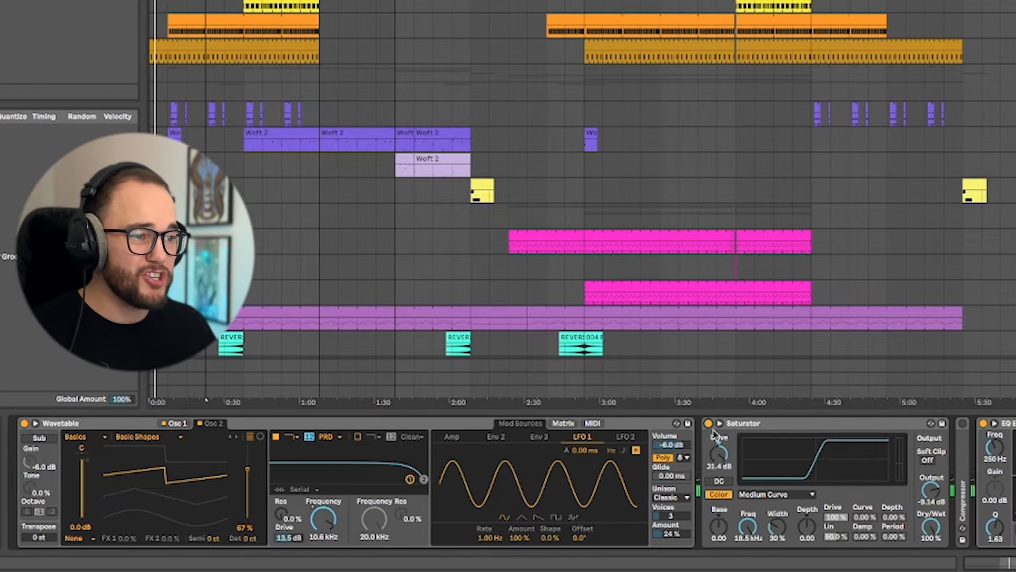
mouse_move(719, 453)
left_mouse_down()
mouse_move(726, 462)
mouse_move(719, 444)
left_mouse_up()
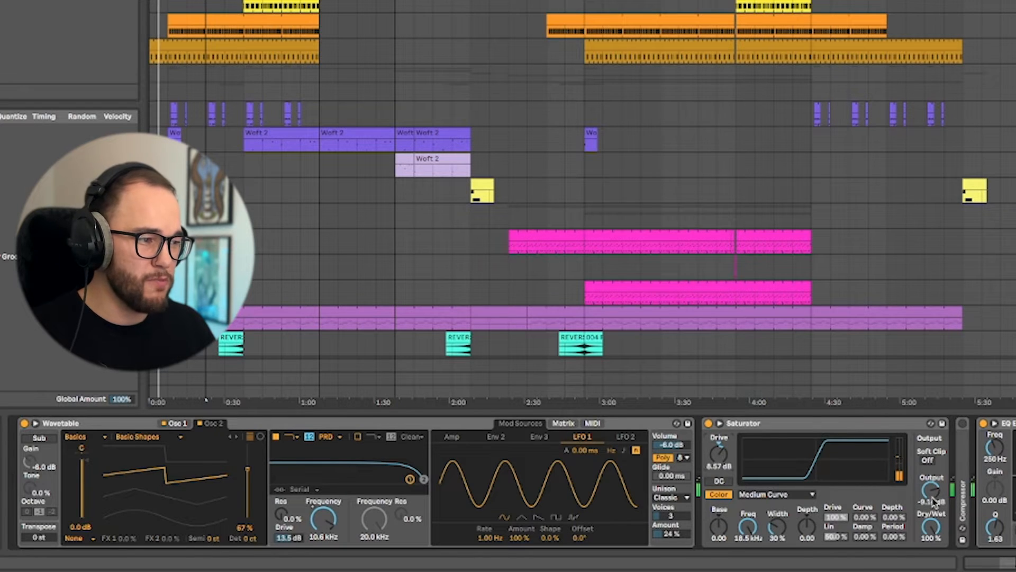
left_click_drag(931, 526, 931, 531)
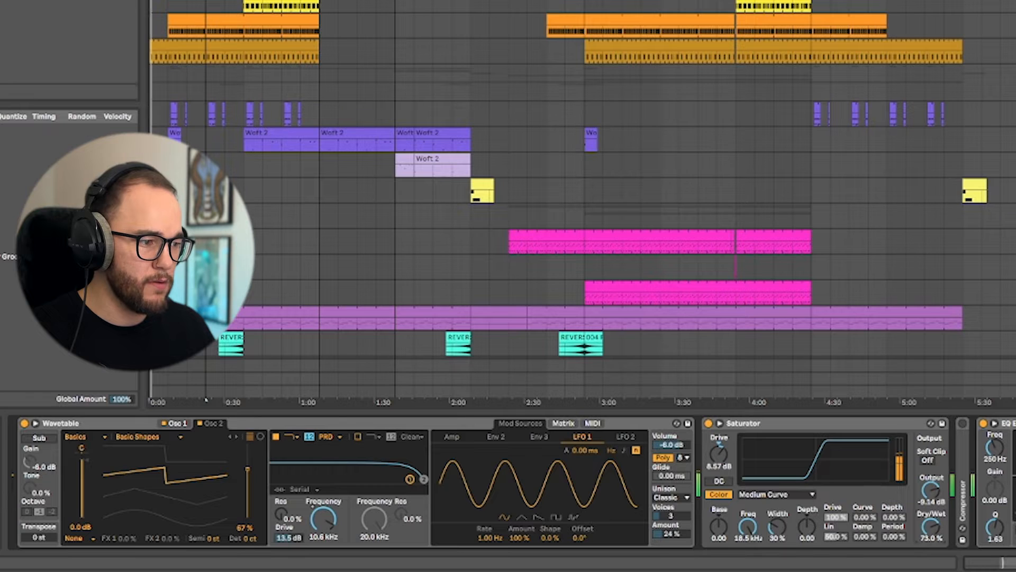
Turn on the Compressor after the Saturator and set the KICK-sidechained Compressor's threshold to -15.3 dB during playback
left_click(962, 424)
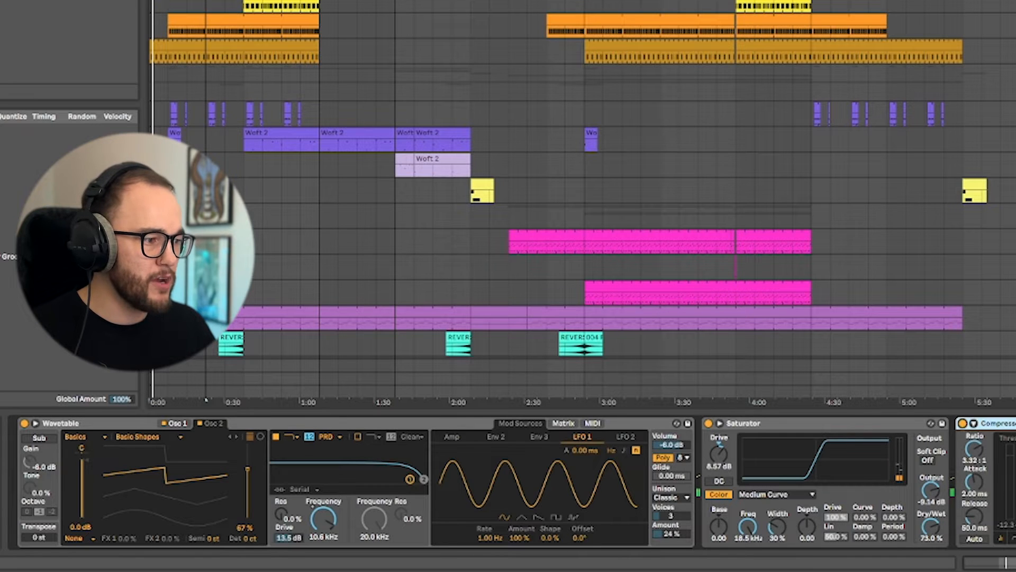
scroll(953, 486, "right", 10)
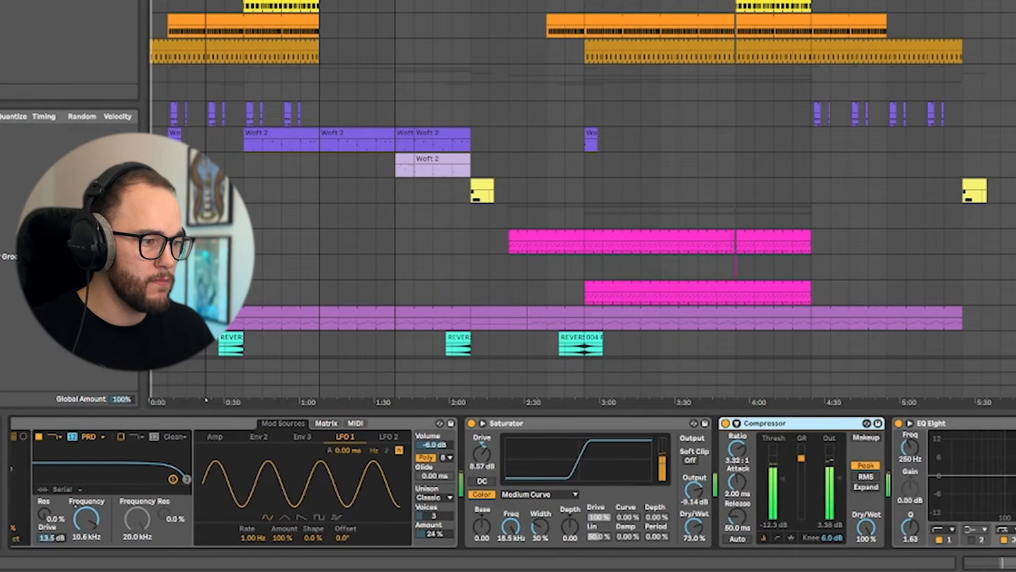
scroll(845, 468, "right", 10)
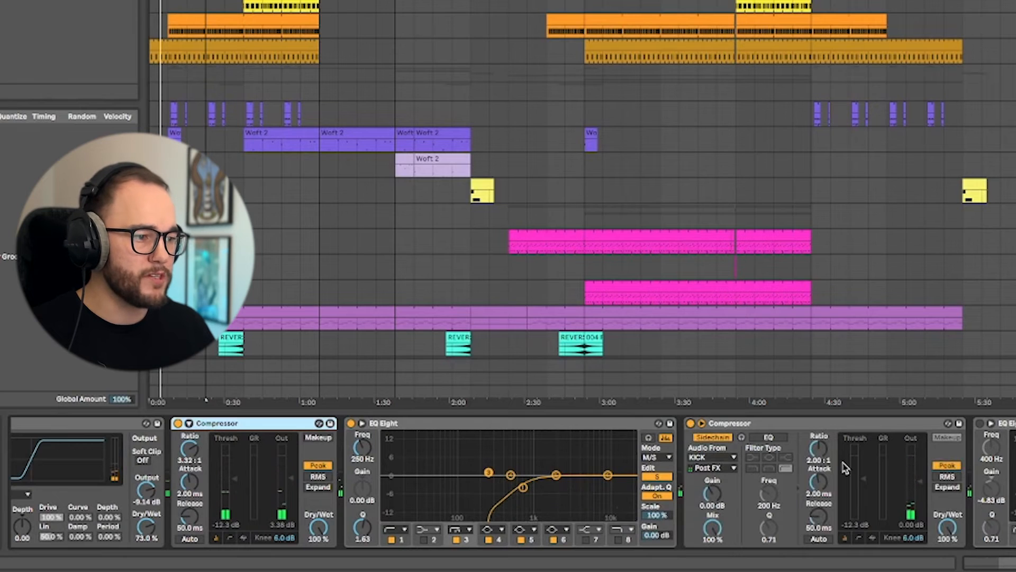
key("space")
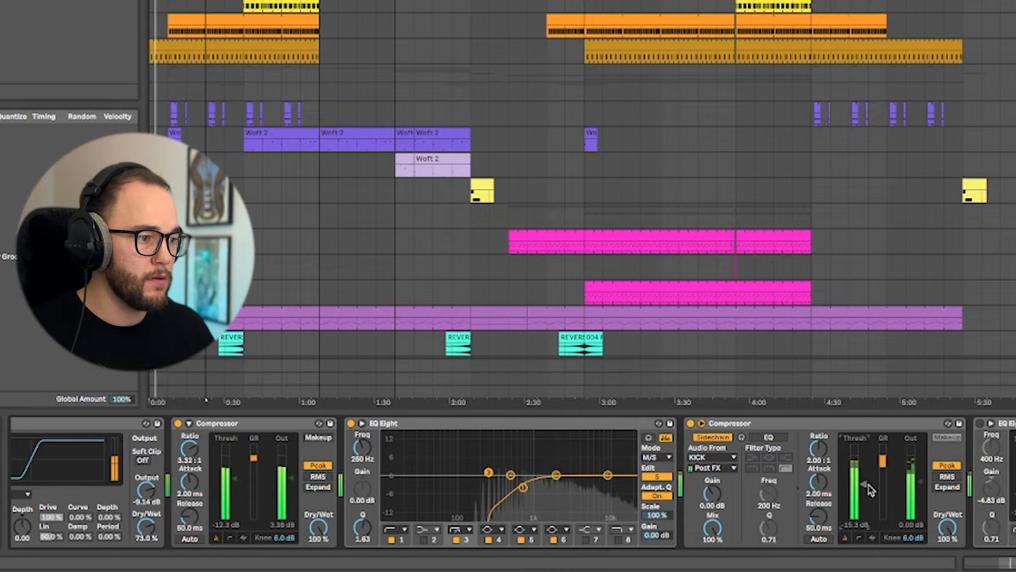
Switch the last EQ Eight in the bass chain from editing the mid channel to the side channel
scroll(857, 455, "right", 3)
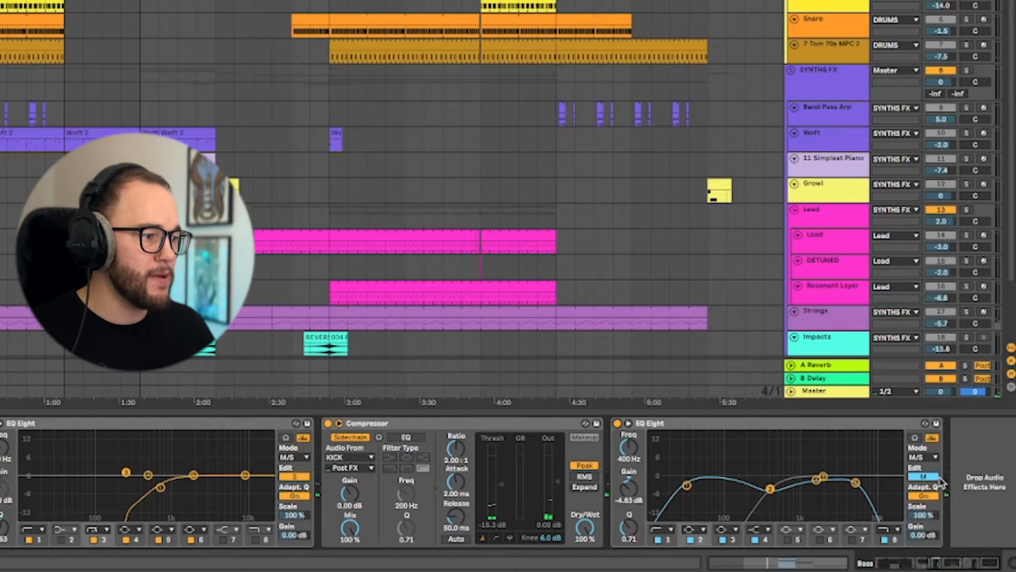
left_click(932, 478)
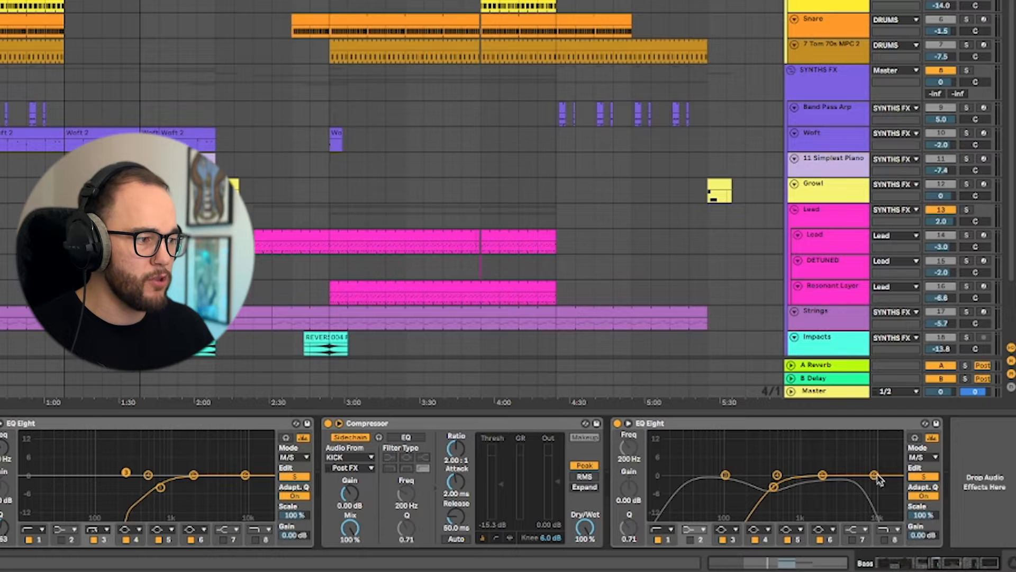
Switch the last EQ Eight in the bass chain back to editing the mid channel and play the bass
left_click(921, 478)
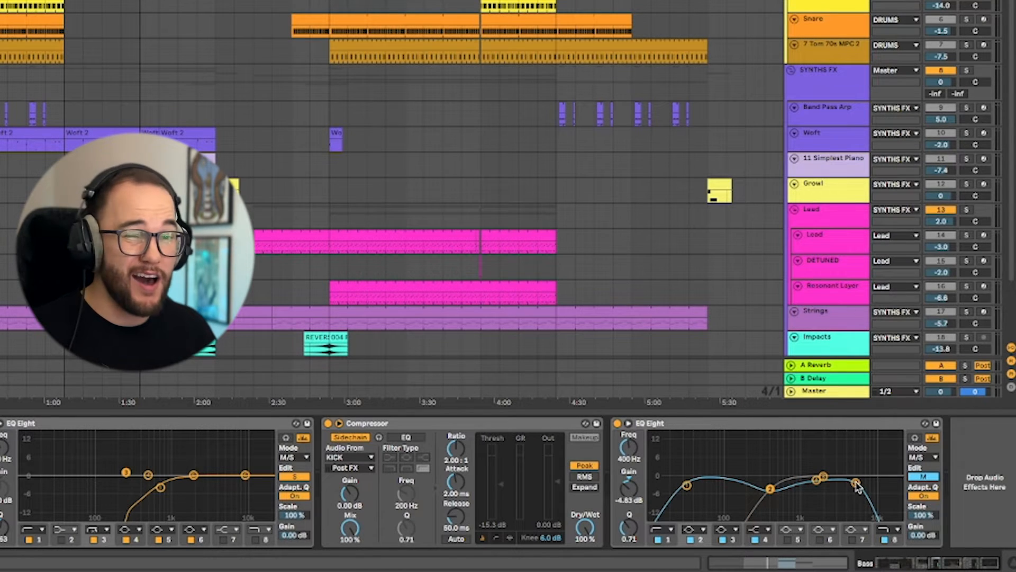
key("space")
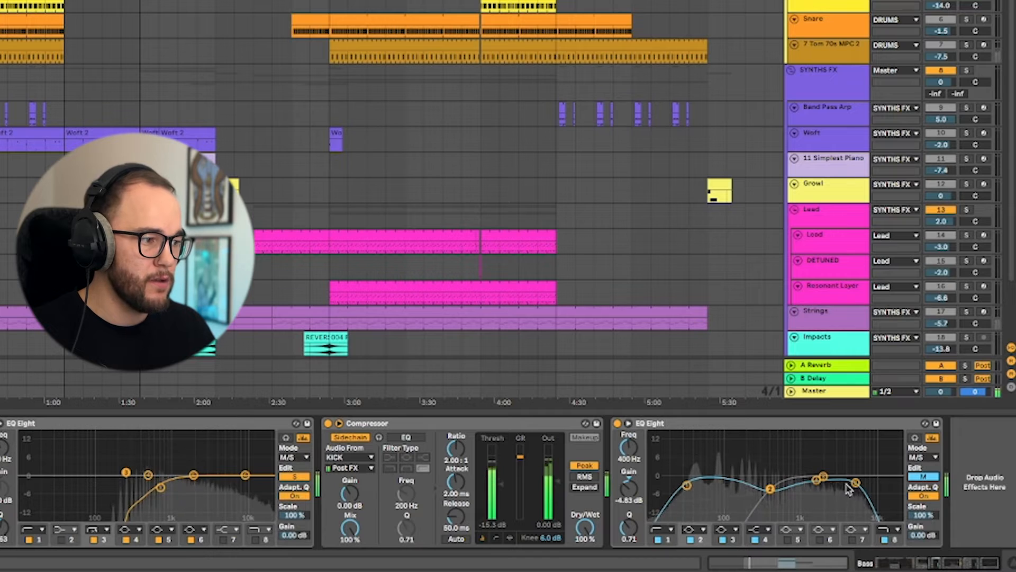
key("space")
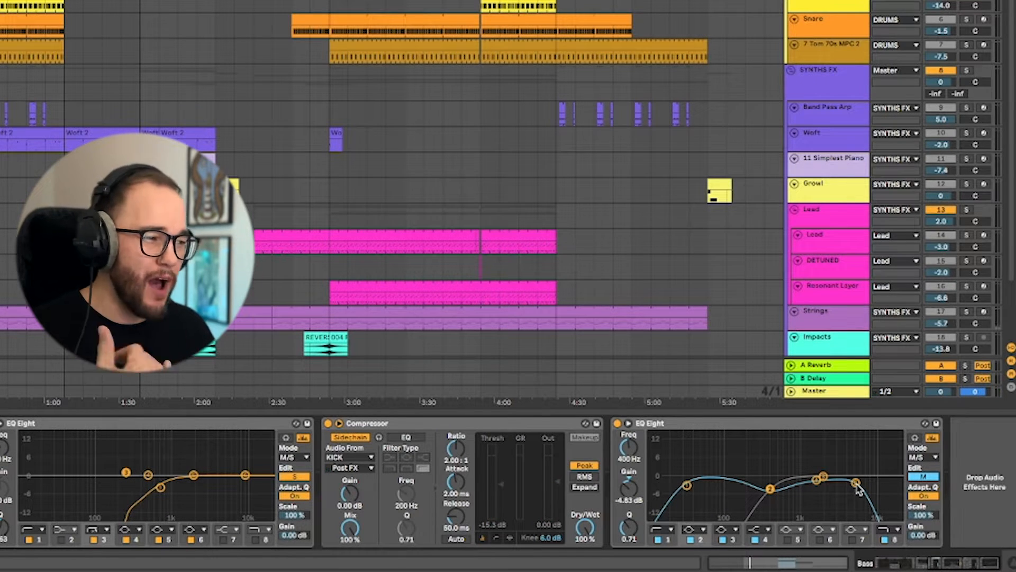
Try moving the mid channel's high-cut band up to about 16 kHz and play the bass back
left_click_drag(856, 483, 890, 473)
key("space")
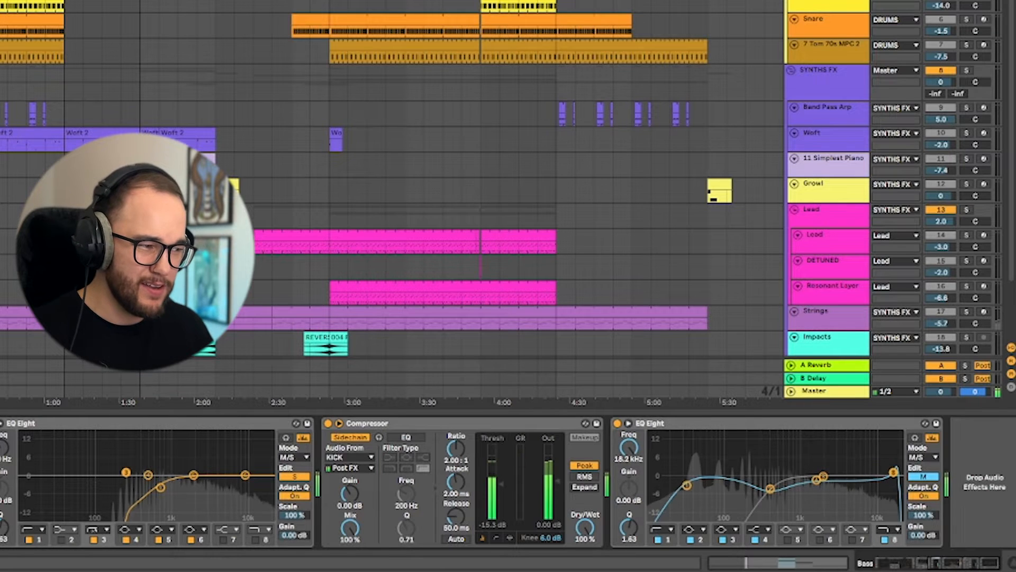
key("space")
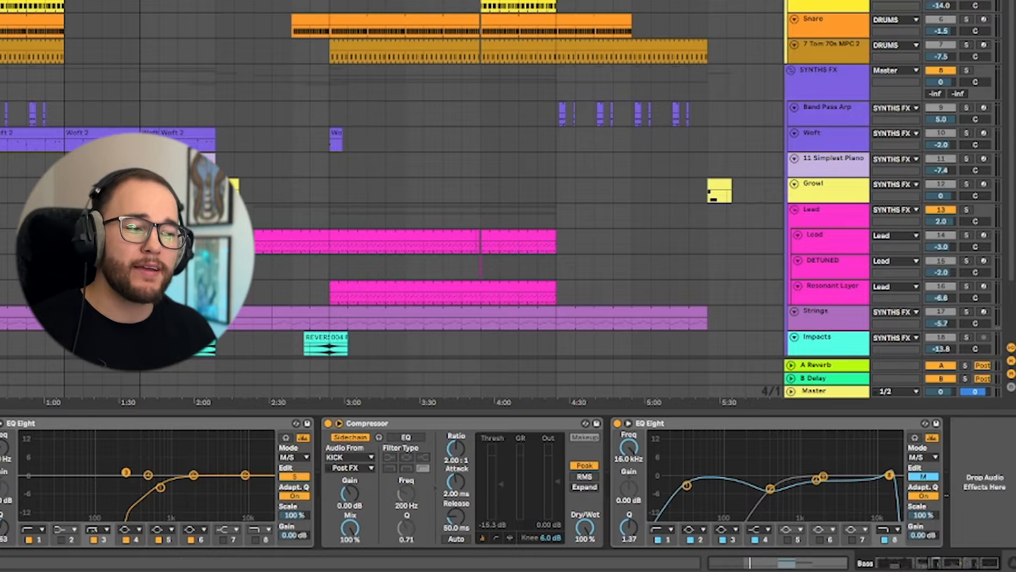
Bring the mid channel's high-cut band down to 5.05 kHz and play the bass back
left_click_drag(890, 475, 852, 483)
key("space")
key("space")
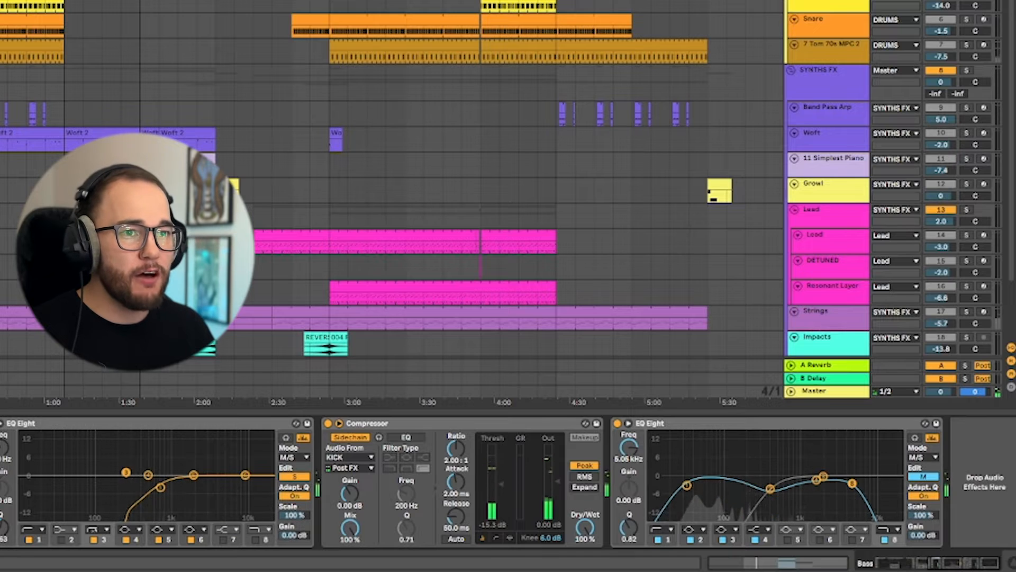
Open the bass clip's MIDI notes and examine the F1, C#2 and A#1 notes
key("shift+Tab")
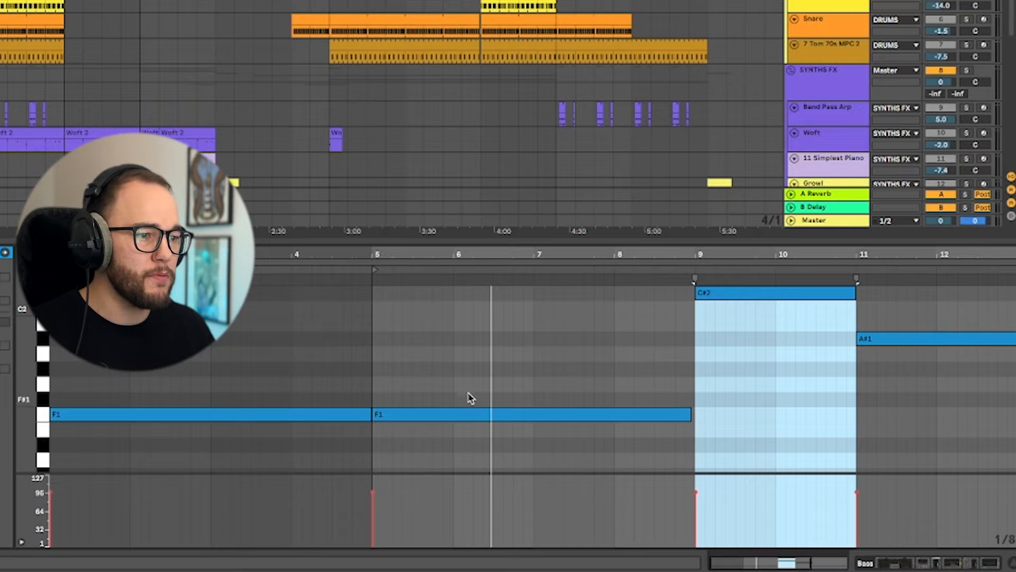
left_click(400, 414)
left_click(719, 294)
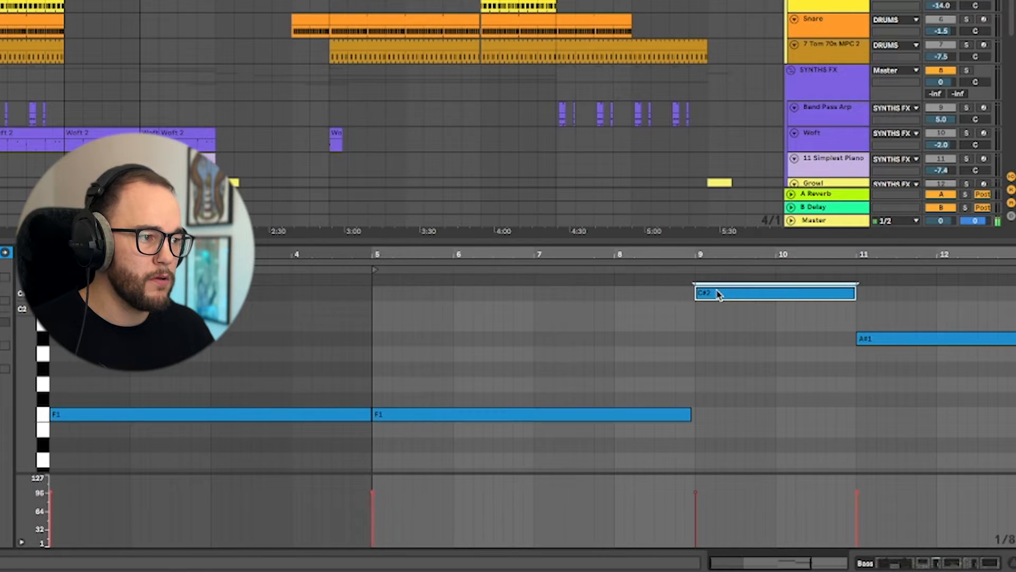
left_click(868, 340)
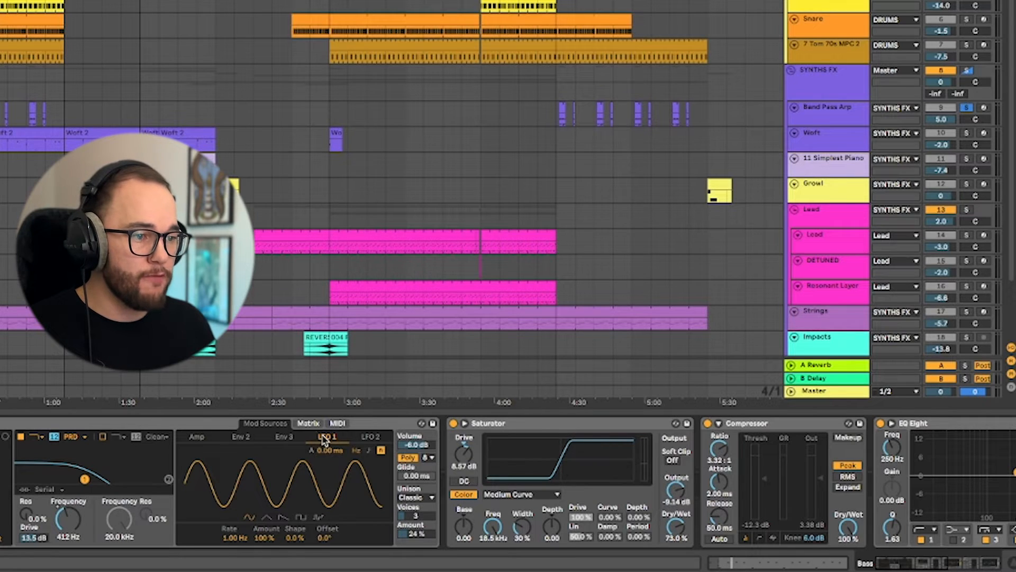
Check what modulates the bass Wavetable's filter 1 frequency, sync LFO 1 to tempo at a 1/8 rate, and play it back
left_click(309, 423)
left_click(62, 521)
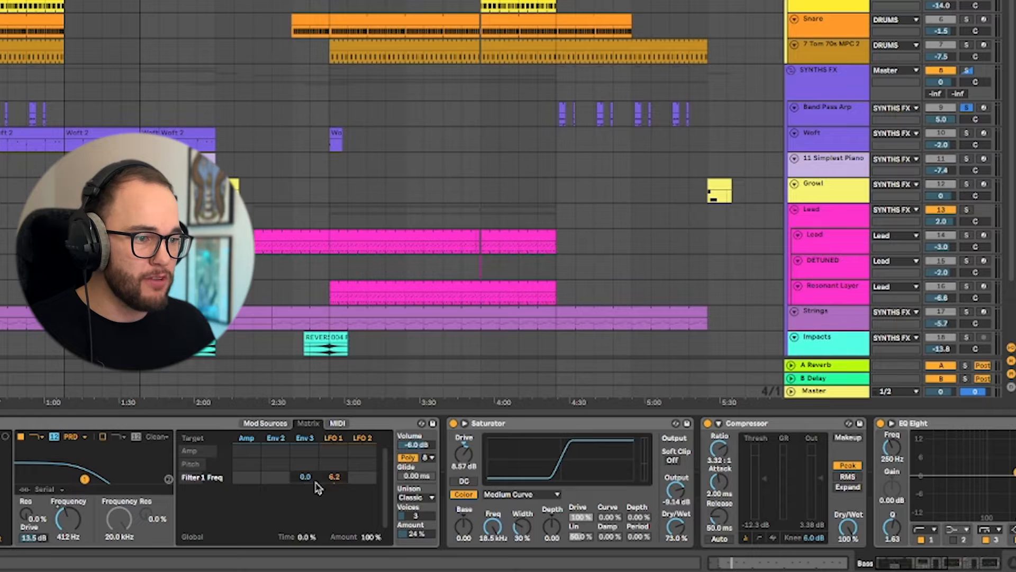
left_click(336, 439)
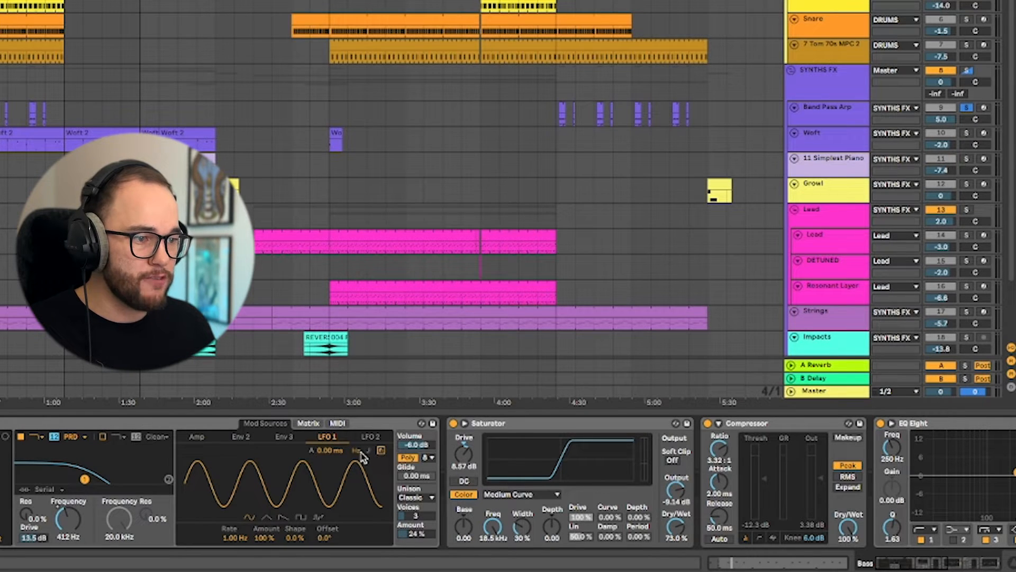
left_click(368, 451)
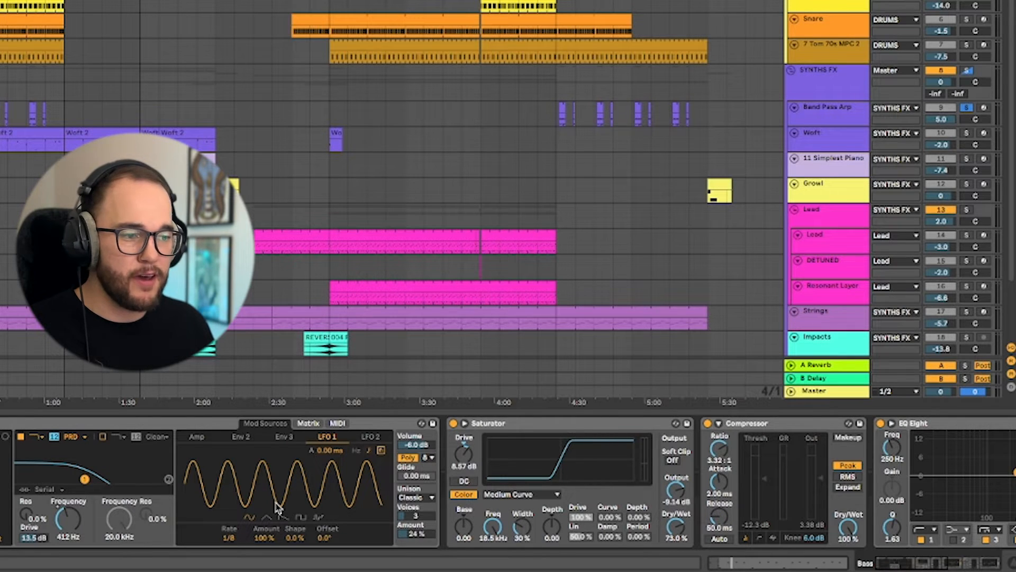
key("space")
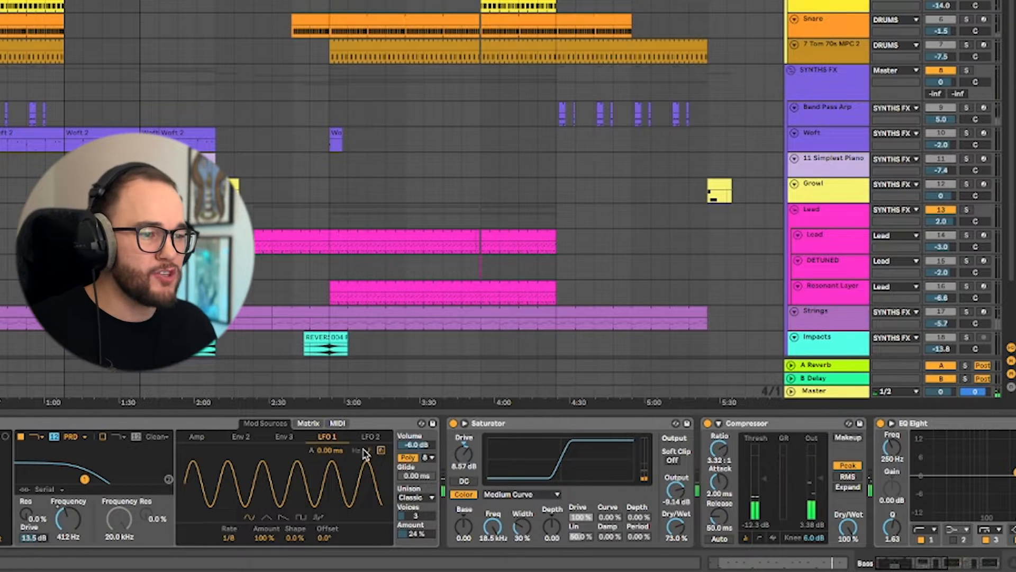
Set LFO 1's modulation of filter 1 frequency to 3.1, set that filter to 202 Hz, and lower LFO 1's amount
left_click(307, 423)
left_click_drag(341, 486, 341, 503)
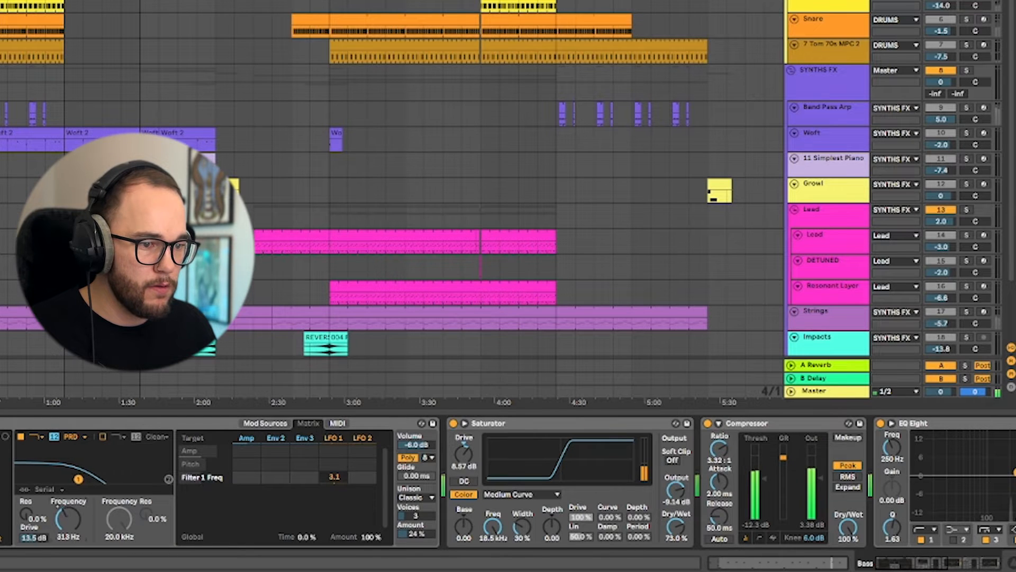
mouse_move(68, 519)
left_mouse_down()
mouse_move(68, 481)
mouse_move(69, 499)
left_mouse_up()
left_click(345, 443)
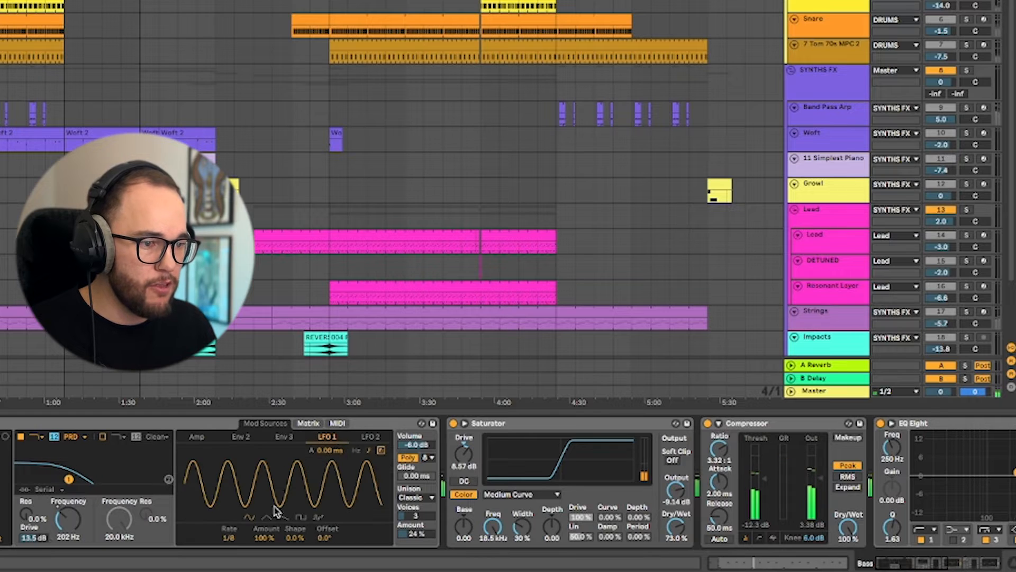
left_click_drag(265, 537, 264, 551)
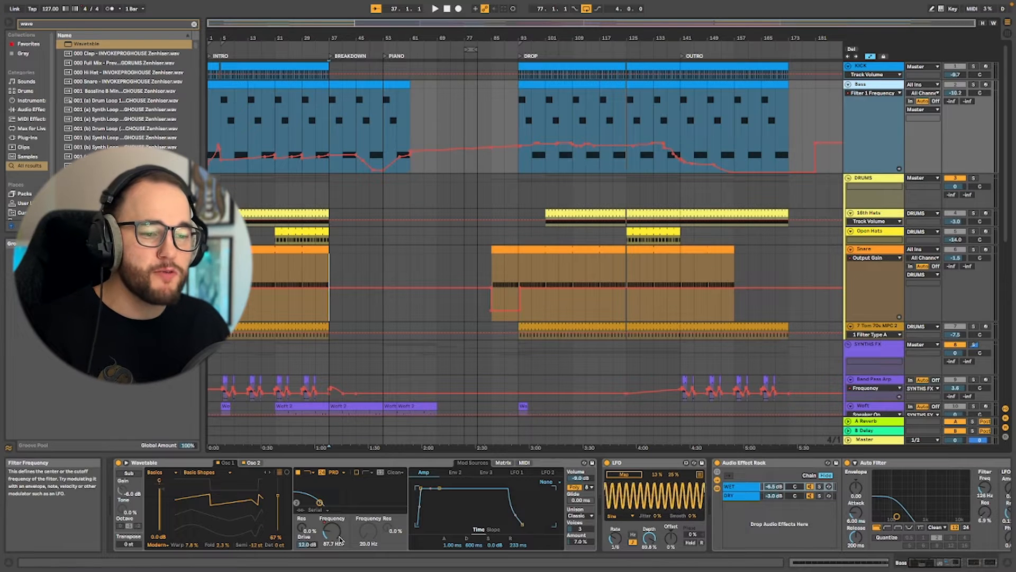
Listen to the soloed bass's Filter 1 Frequency automation from the start of the arrangement and from bar 49
left_click(211, 126)
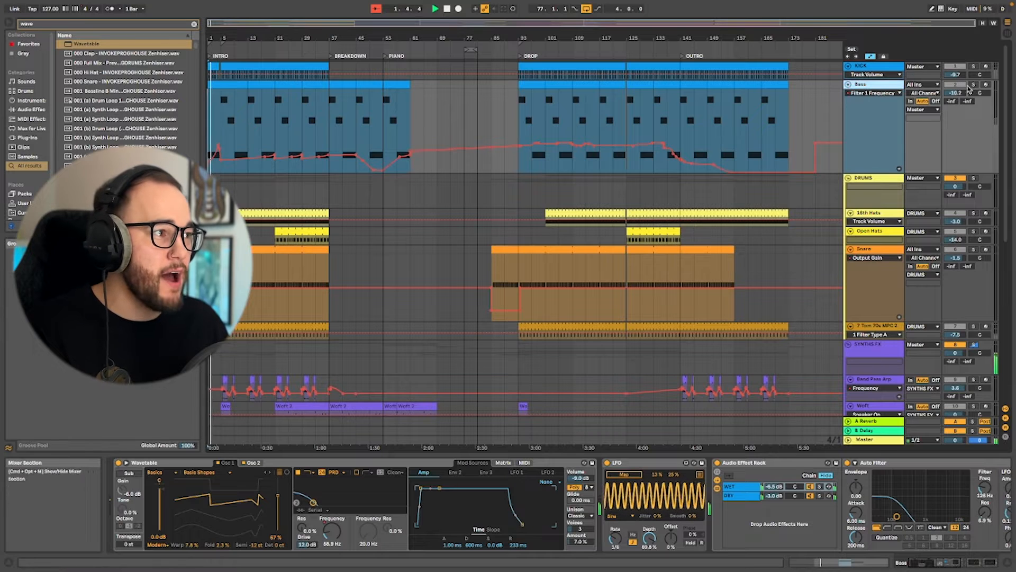
scroll(232, 154, "up", 1)
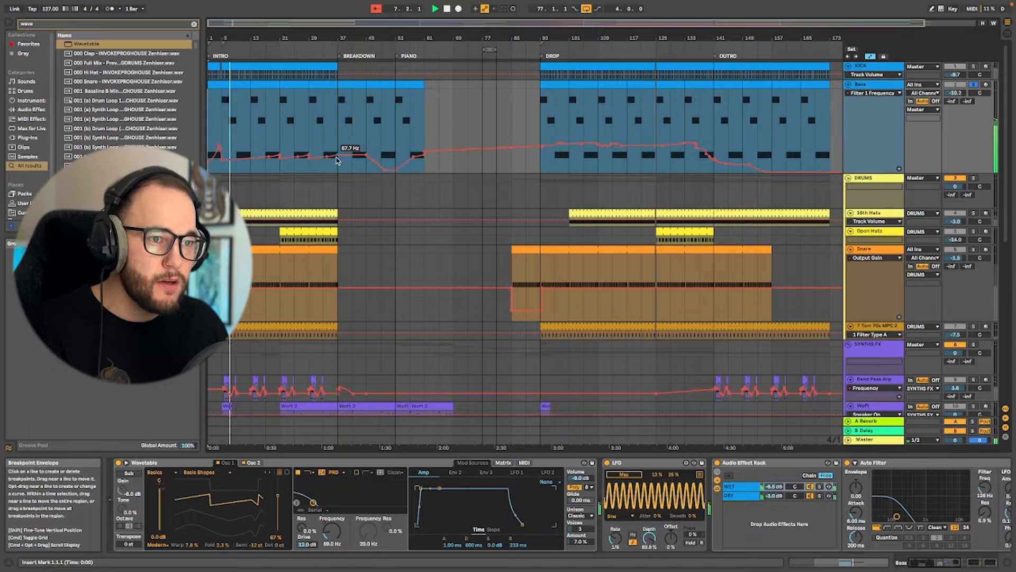
key("space")
left_click(382, 118)
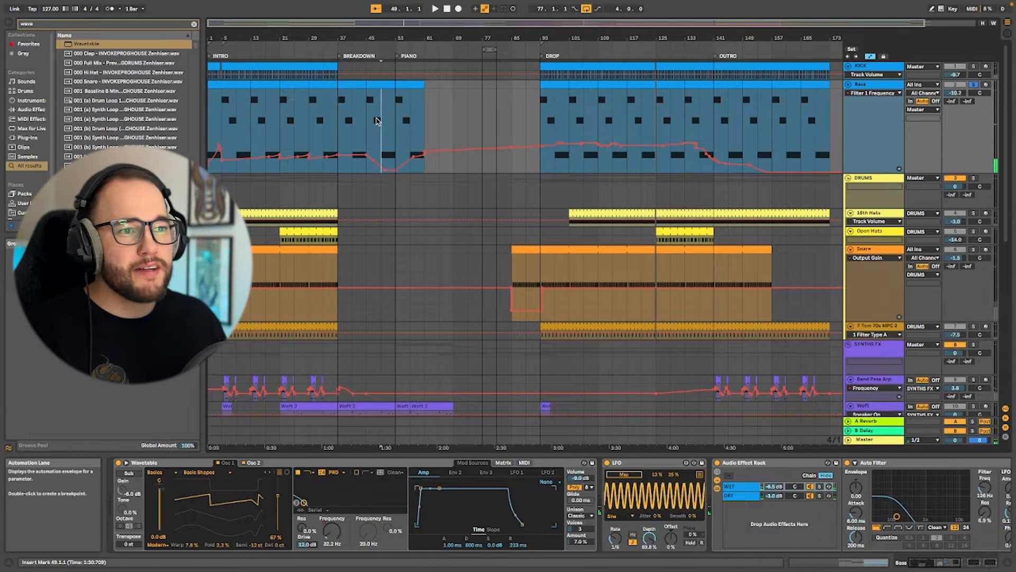
key("space")
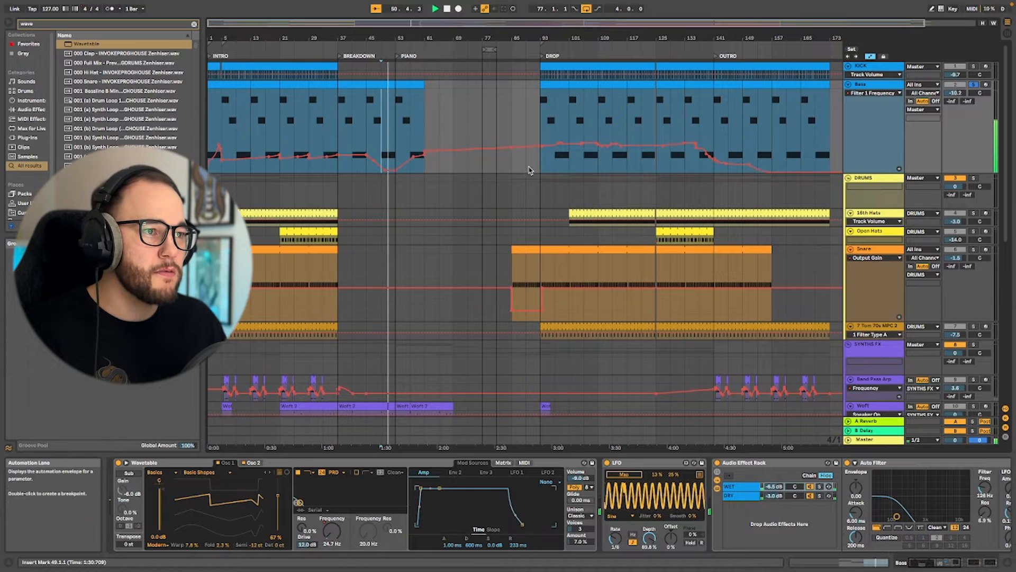
key("space")
Play the drop from bar 93 with the other tracks audible, and solo the Bass track again
left_click(540, 125)
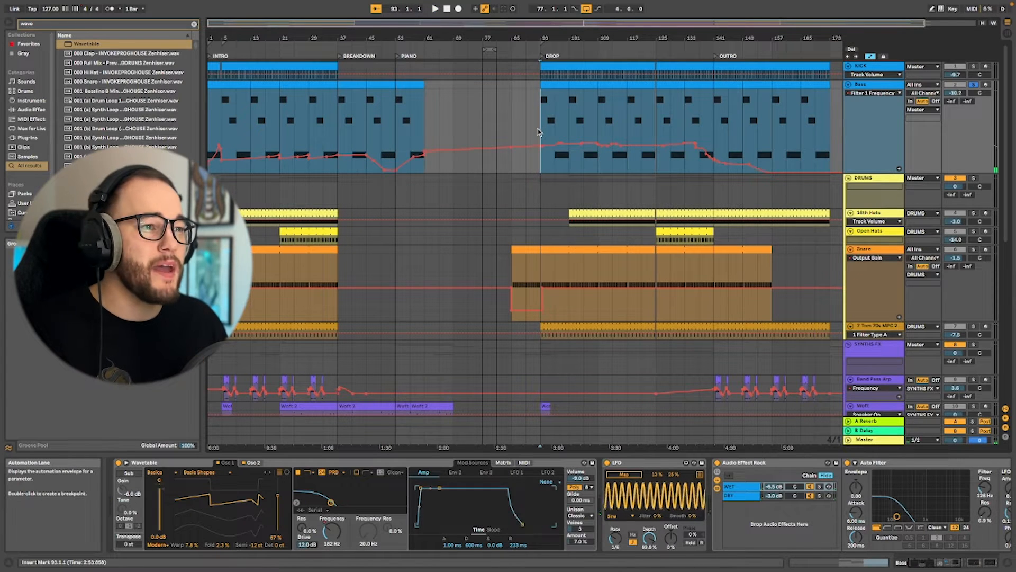
key("space")
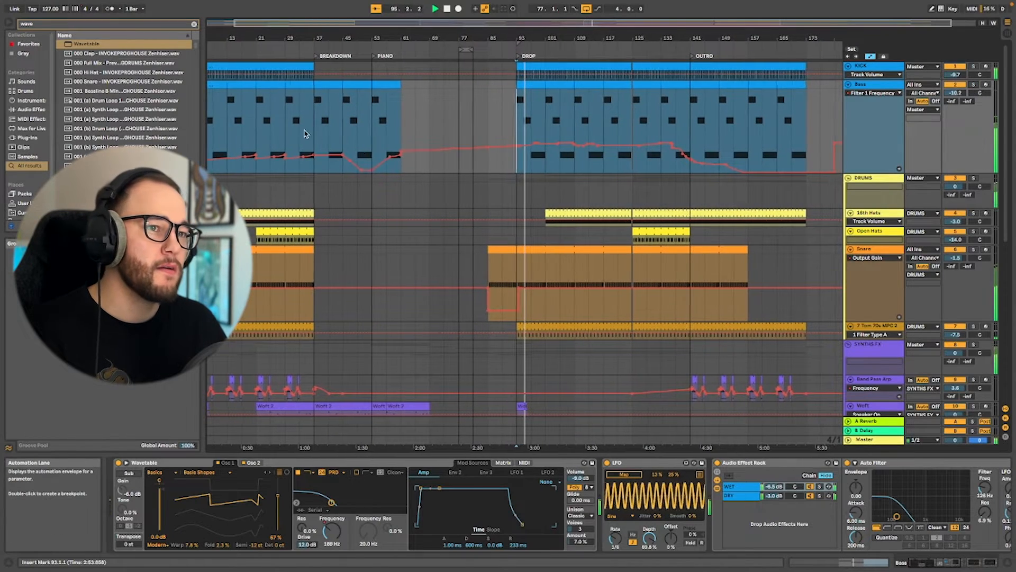
left_click(975, 85)
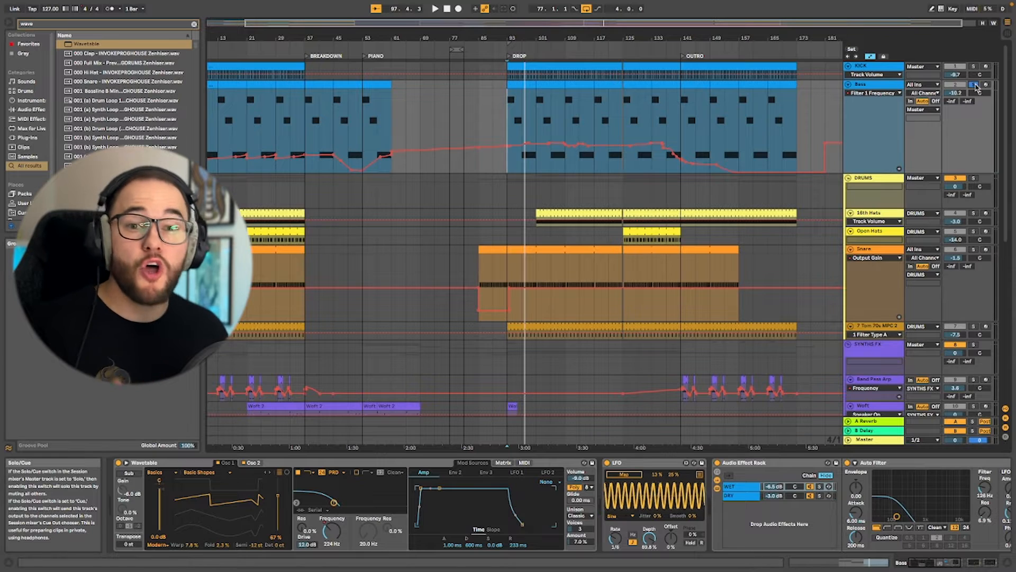
Turn off the Bass track's solo and play the full arrangement from bar 13
scroll(415, 123, "left", 2)
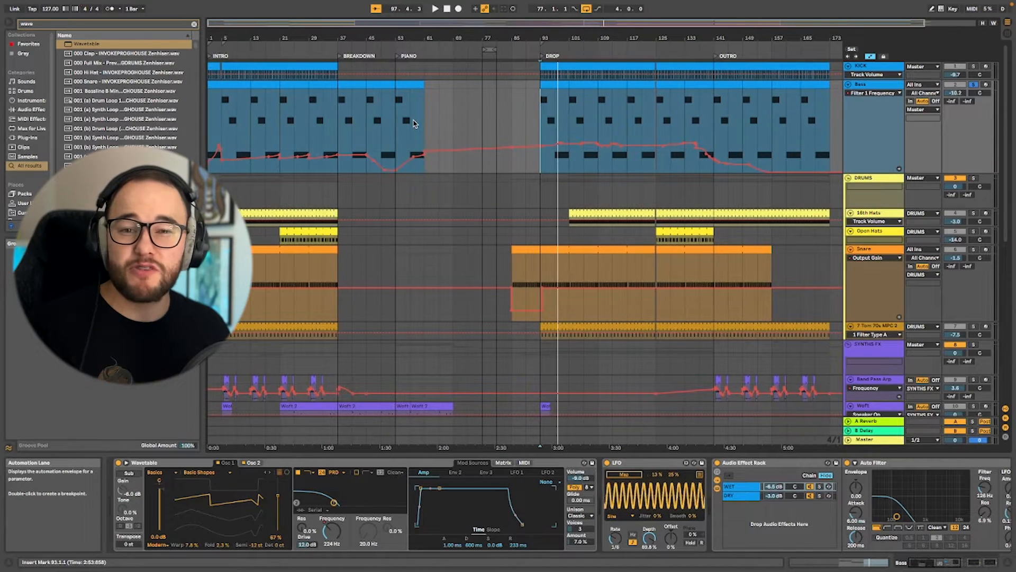
key("space")
left_click(261, 121)
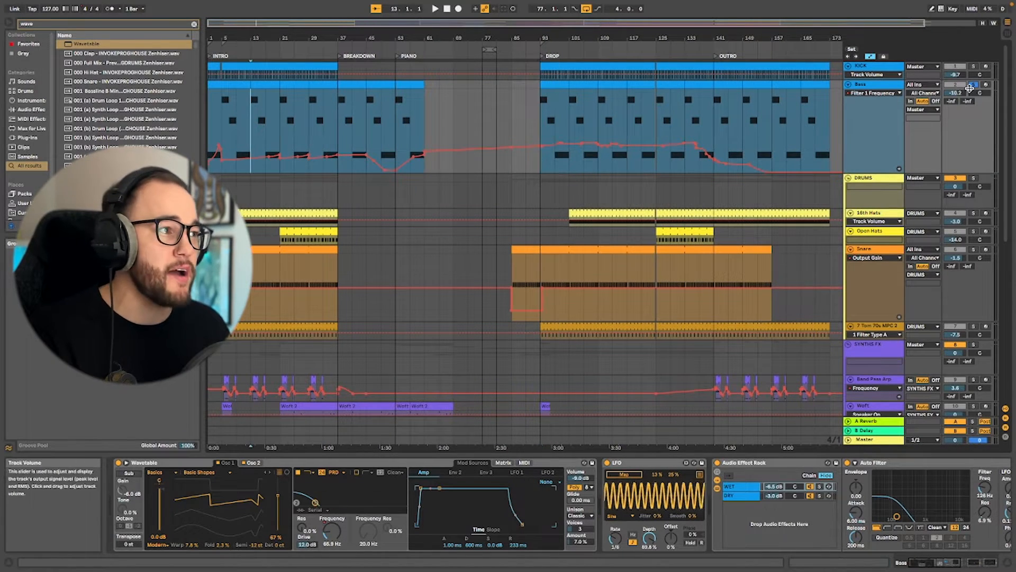
left_click(975, 85)
key("space")
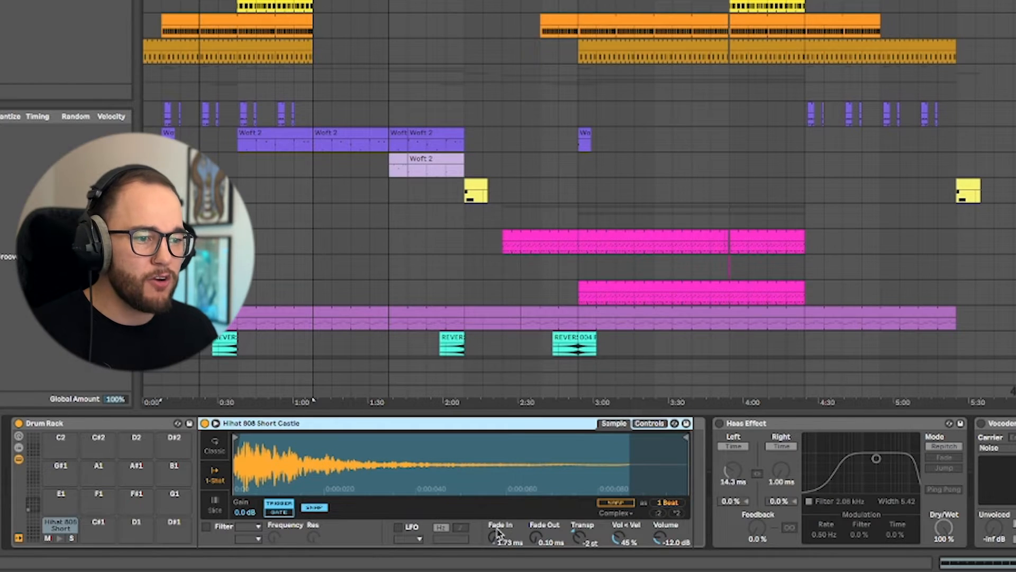
Compare the hi-hat sample with a 0.00 ms fade-in during playback, and set its Fade In to 10.2 ms
left_click_drag(498, 534, 498, 567)
key("space")
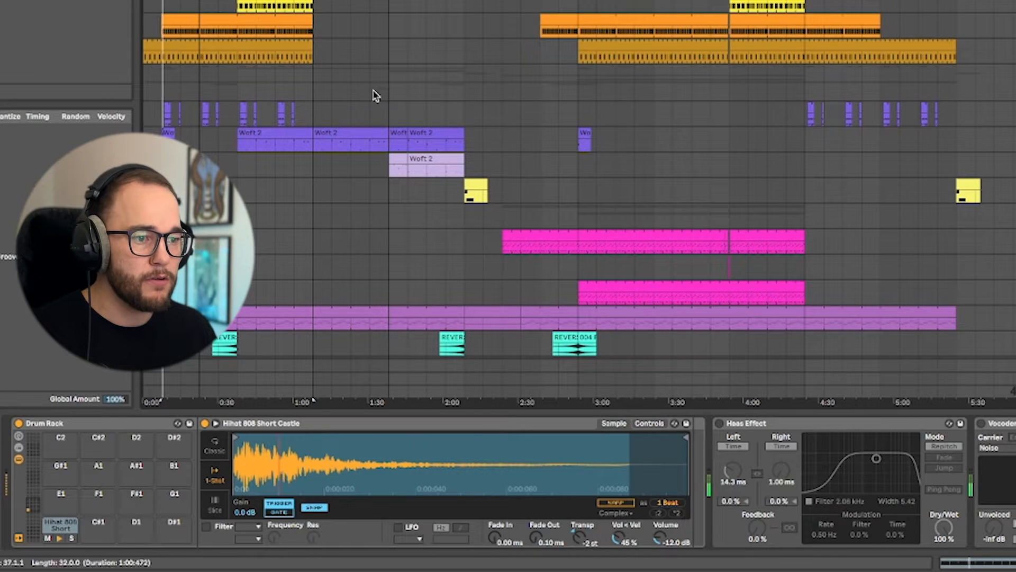
left_click_drag(496, 546, 496, 511)
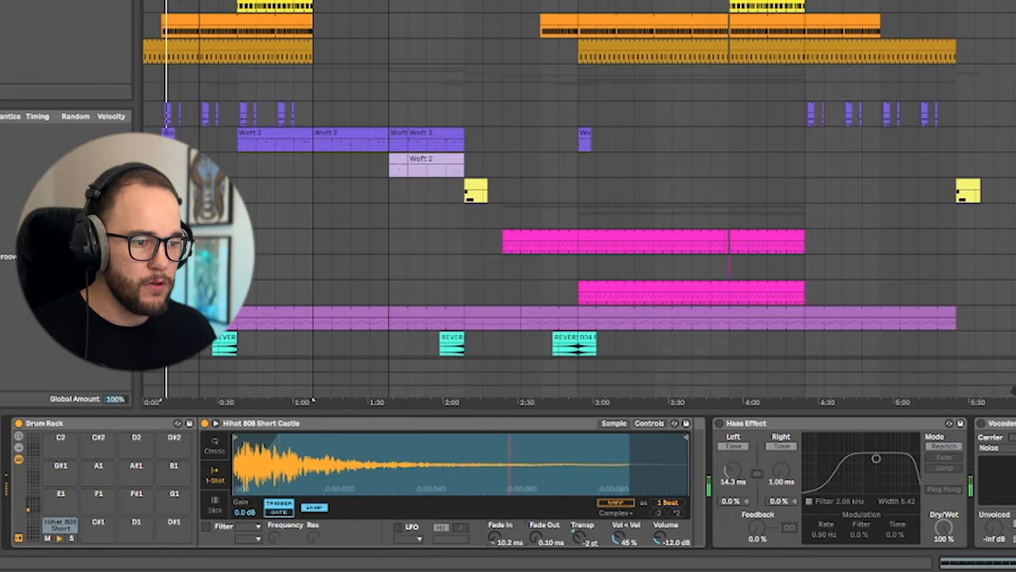
key("space")
Turn on the Haas Effect delay and the Vocoder in the hi-hat's device chain
left_click(719, 424)
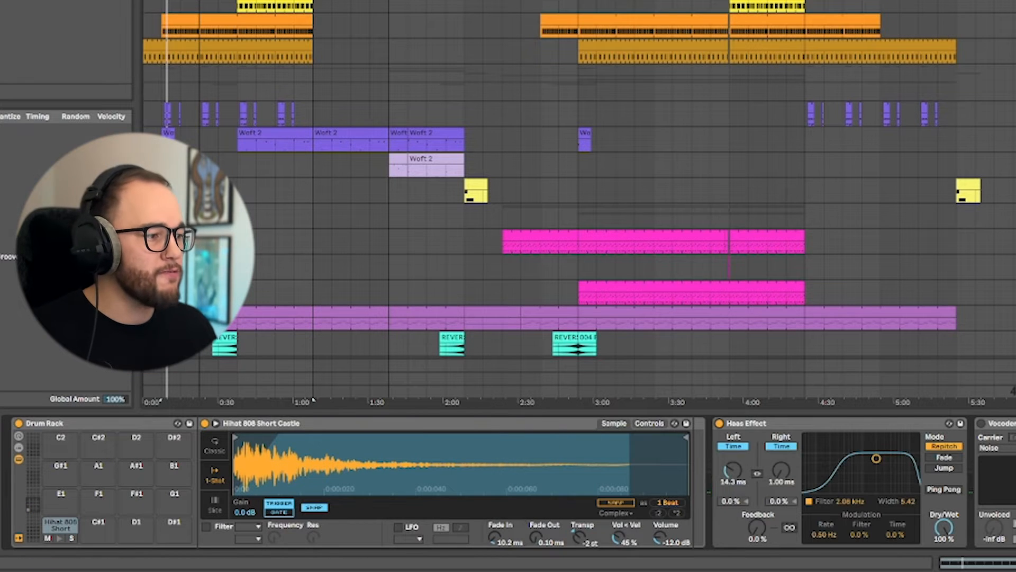
scroll(609, 481, "right", 6)
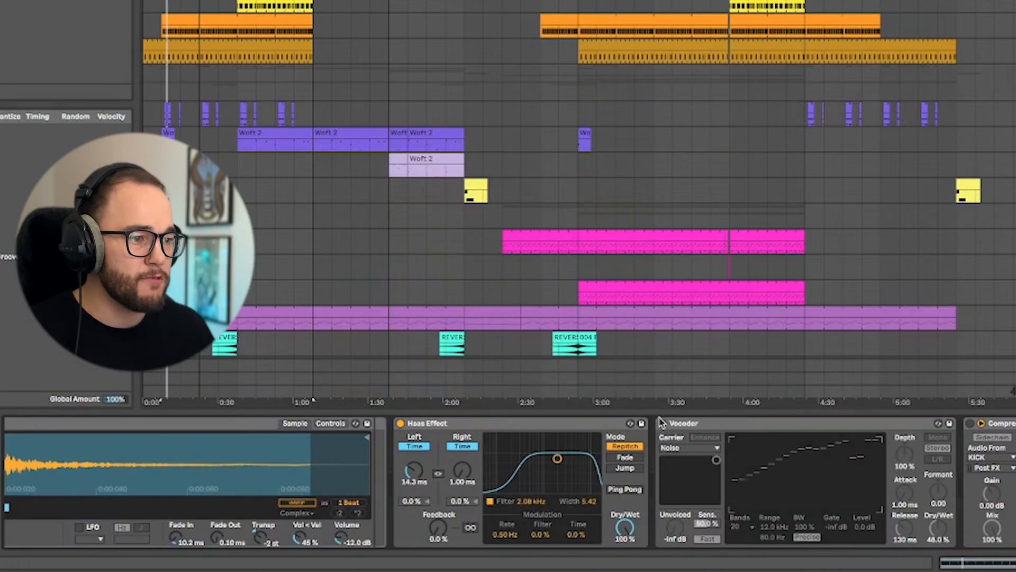
left_click(662, 423)
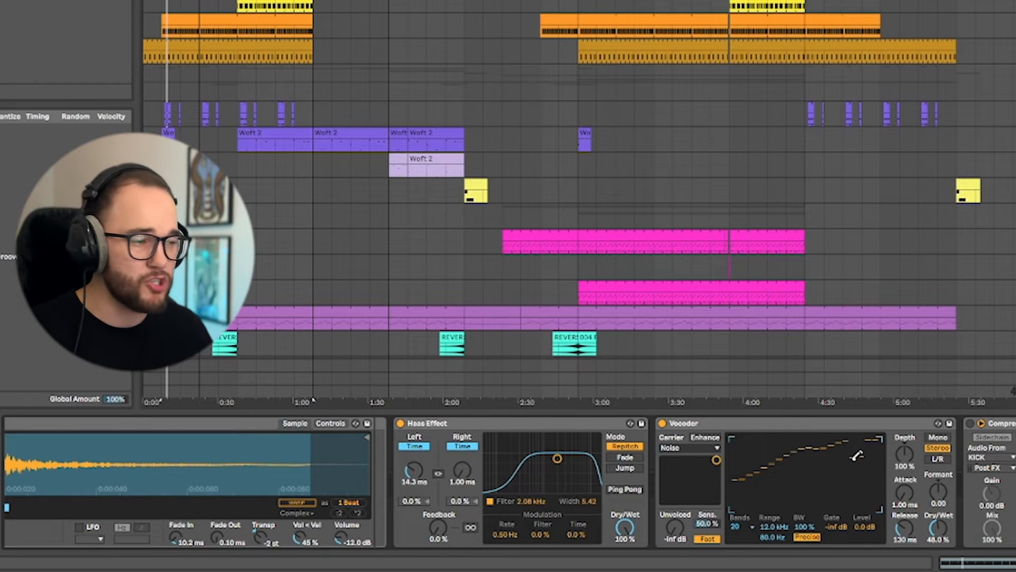
Play the hi-hat with the Vocoder bypassed and enabled to compare the sound, leaving the Vocoder on
key("space")
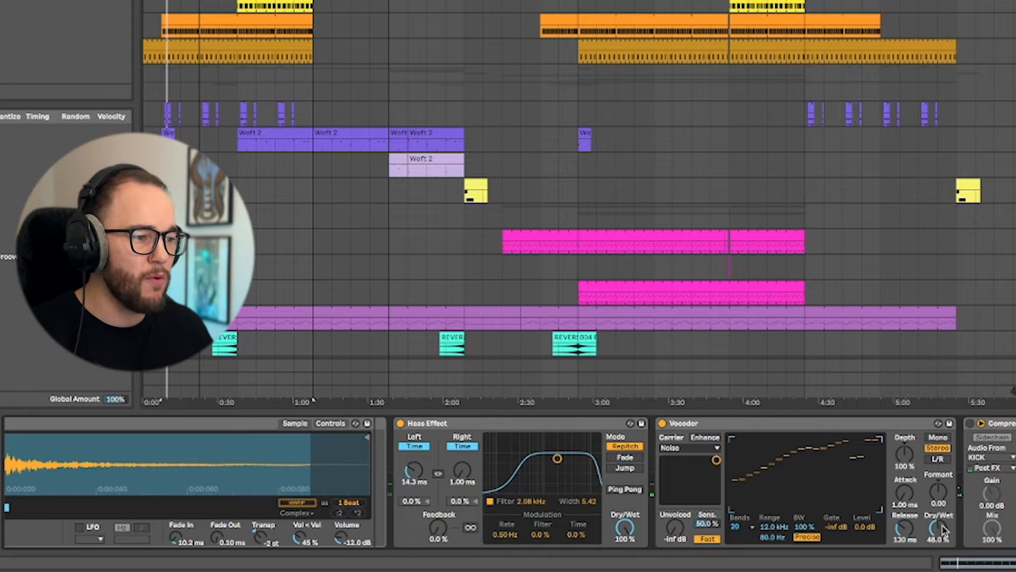
left_click(662, 423)
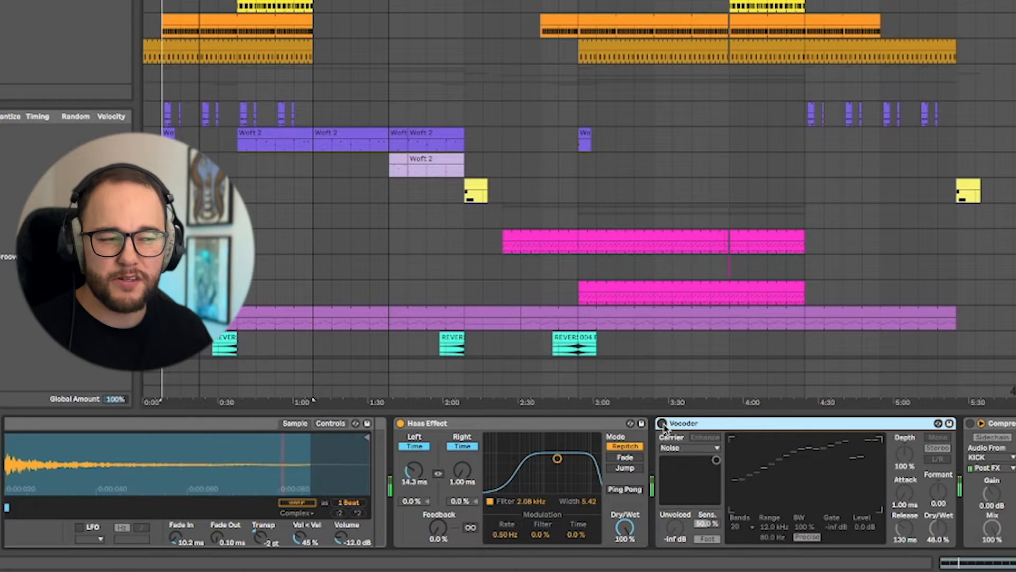
left_click(662, 423)
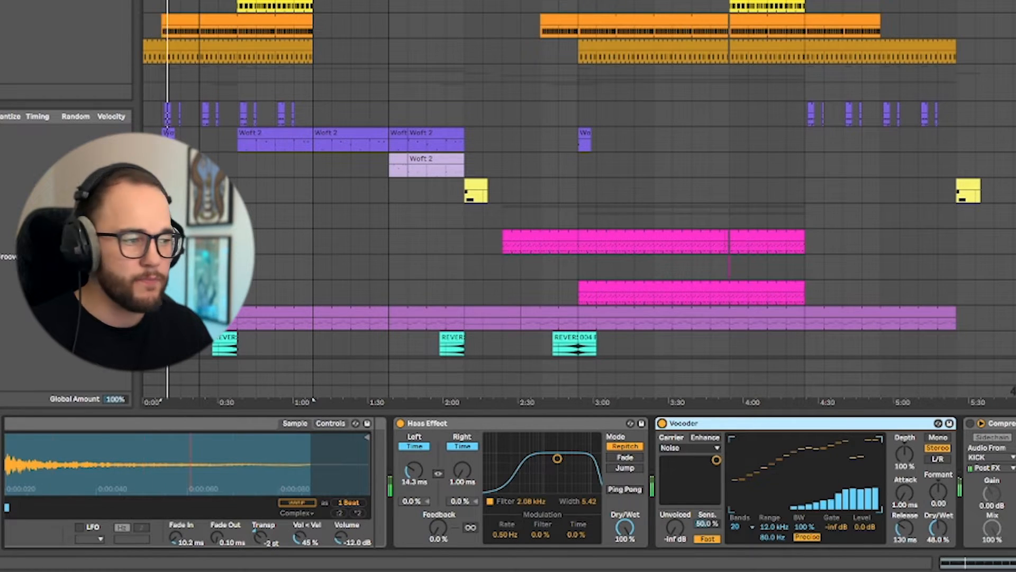
scroll(509, 481, "right", 5)
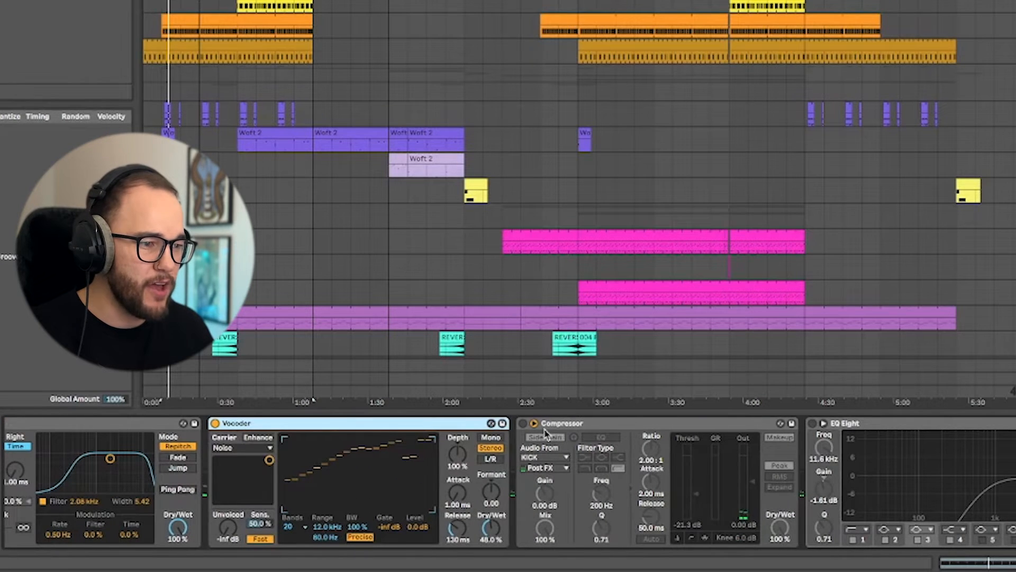
Turn on the Compressor, EQ Eight and Reverb in the 16th Hats device chain while playing the track
left_click(545, 437)
scroll(545, 433, "right", 2)
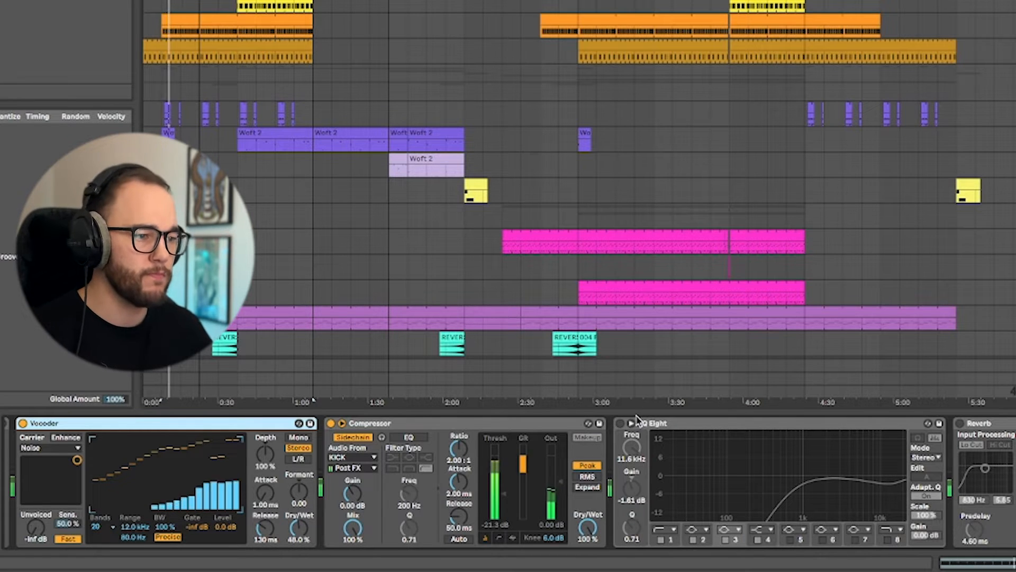
left_click(620, 424)
key("space")
key("space")
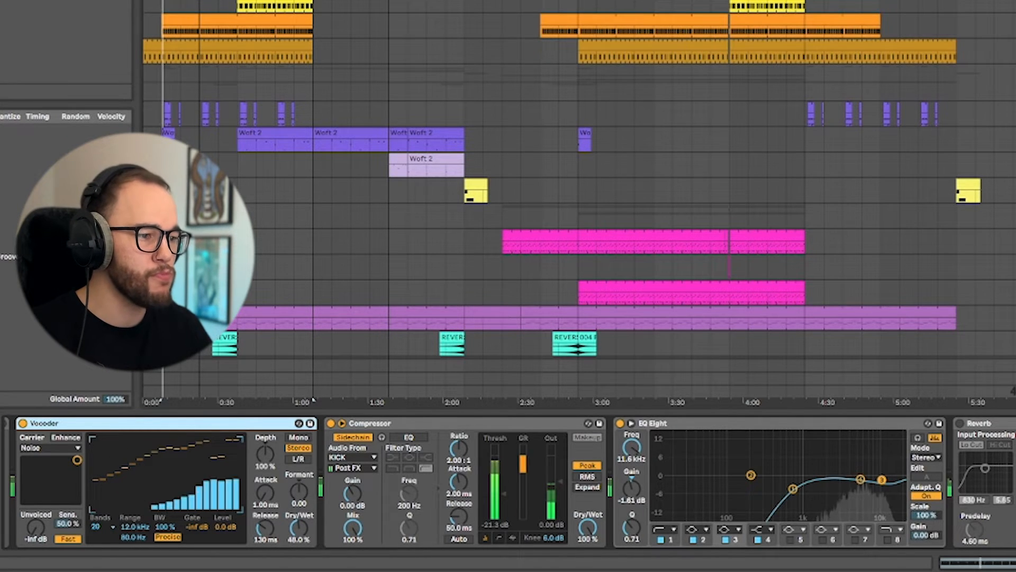
scroll(623, 426, "right", 3)
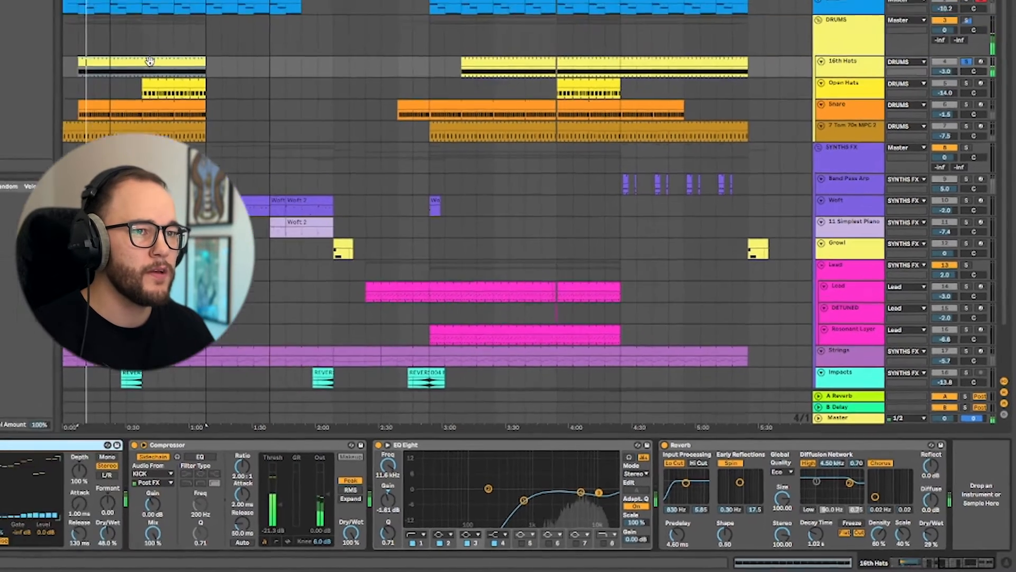
Check the 16th Hats clip, play the Open Hats soloed from bar 21, and inspect the Open Hats' MIDI notes
double_click(150, 61)
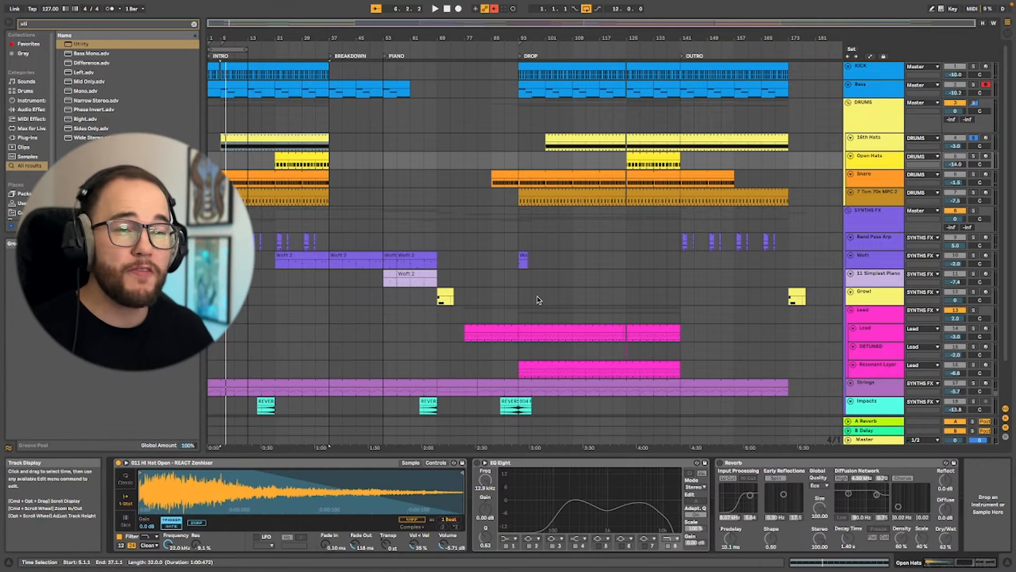
left_click(275, 169)
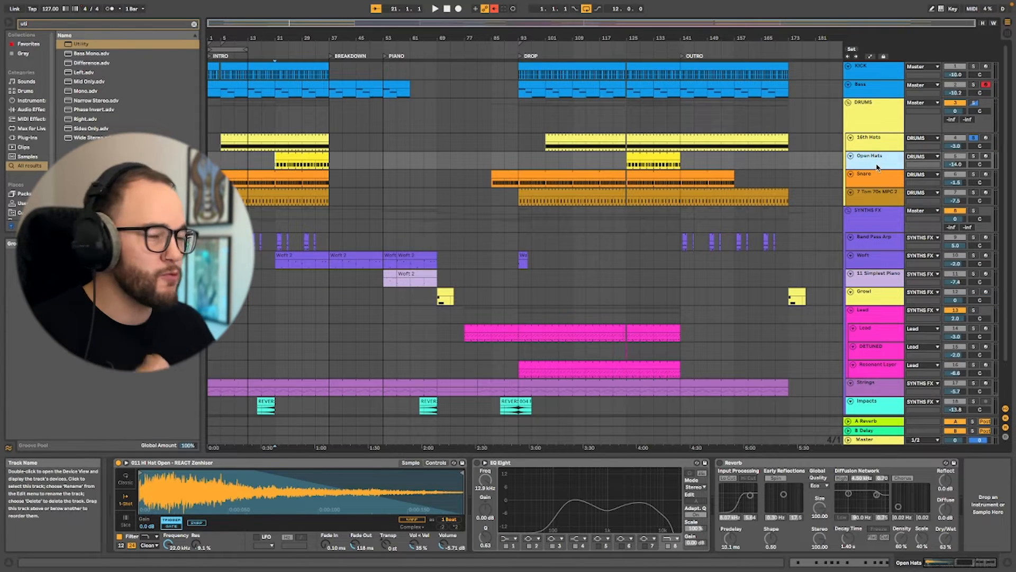
key("space")
key("shift+Tab")
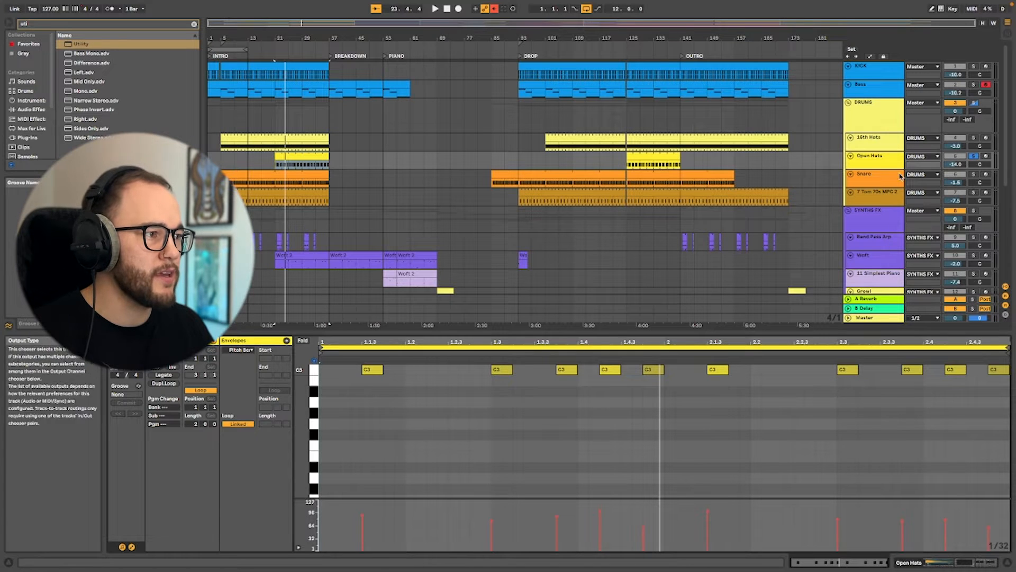
key("shift+Tab")
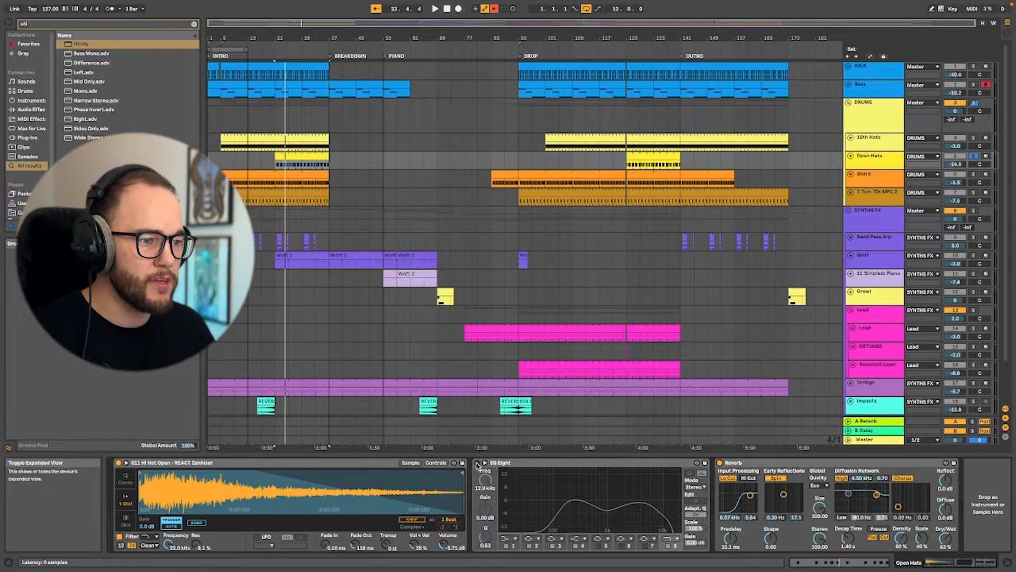
Turn on the Open Hats' EQ Eight and play the track with band 4 off and on to compare
key("space")
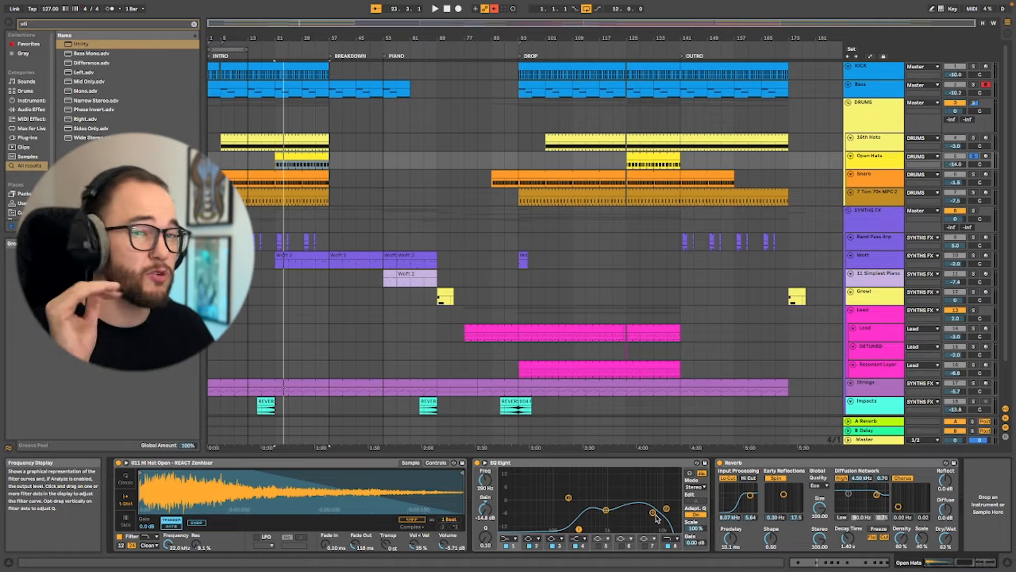
left_click(576, 546)
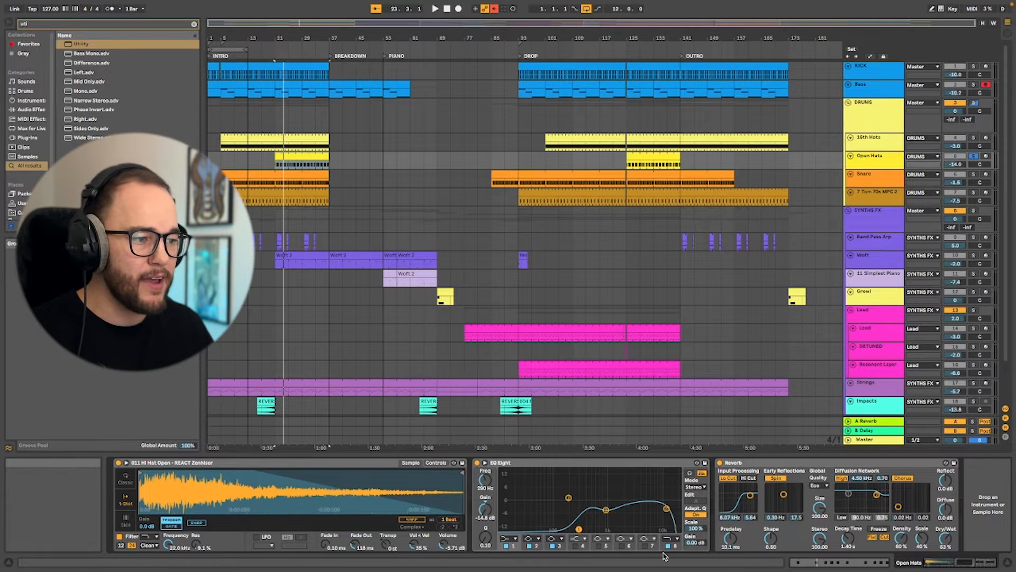
key("space")
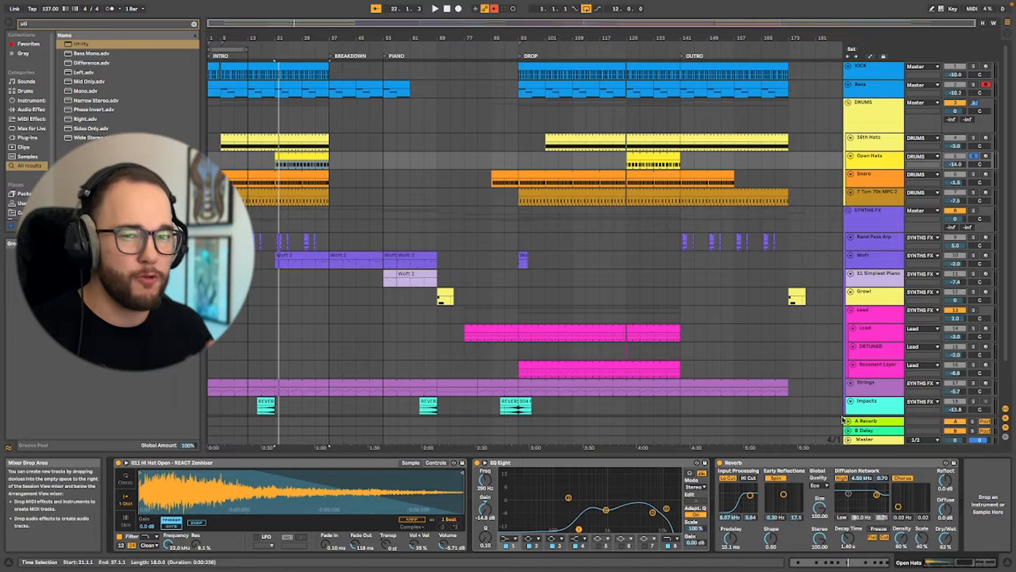
Solo the Snare track, show its sampler, and turn on its EQ Eight
left_click(289, 174)
key("s")
left_click(878, 183)
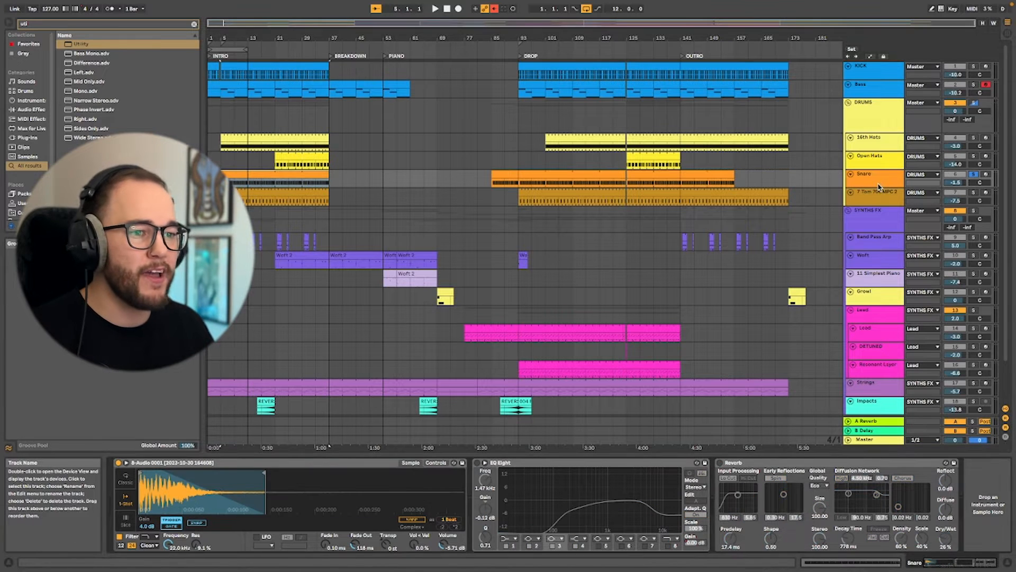
left_click(308, 462)
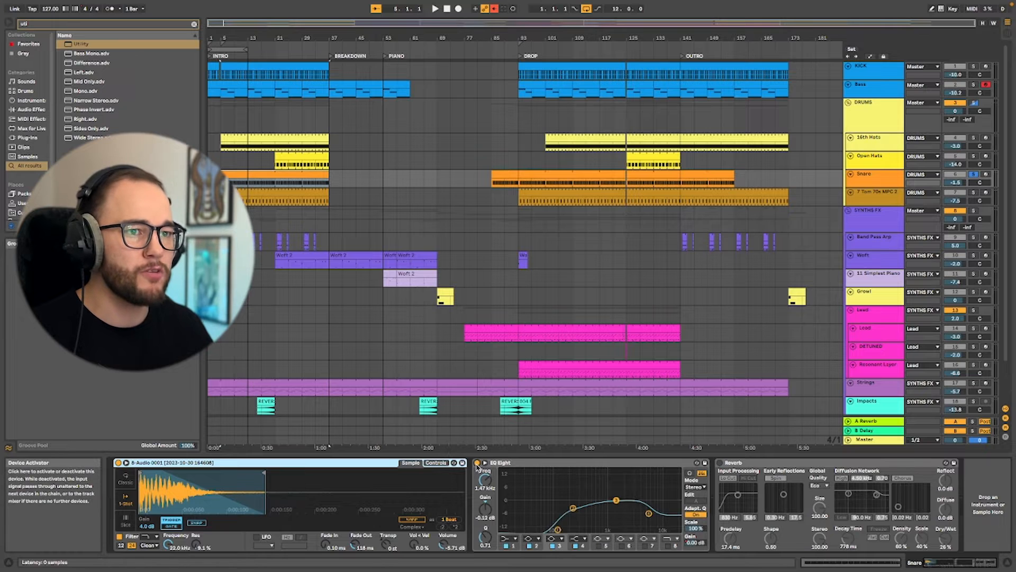
Play the snare while checking its MIDI notes, and turn on its Reverb
key("space")
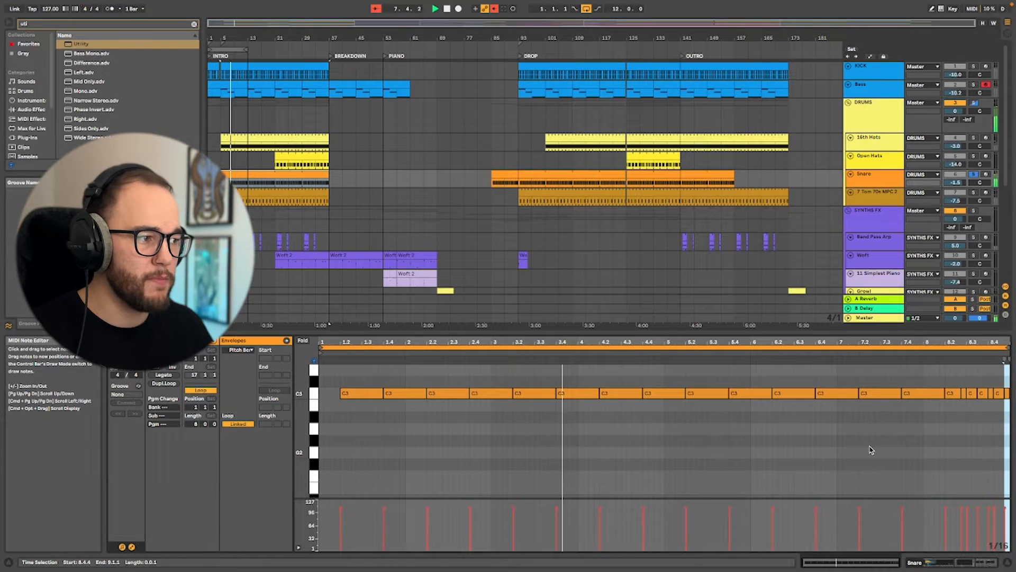
left_click(870, 446)
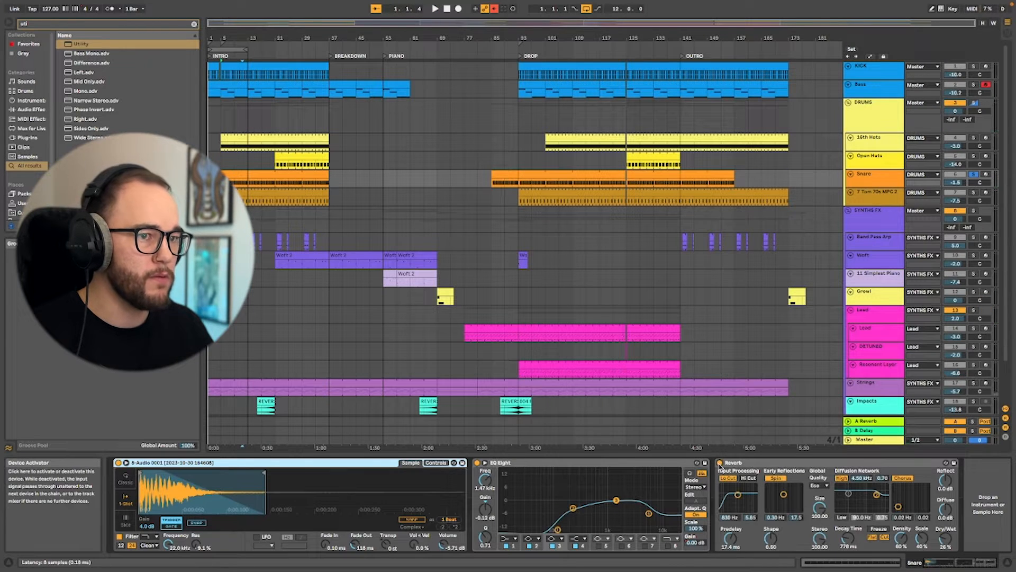
key("space")
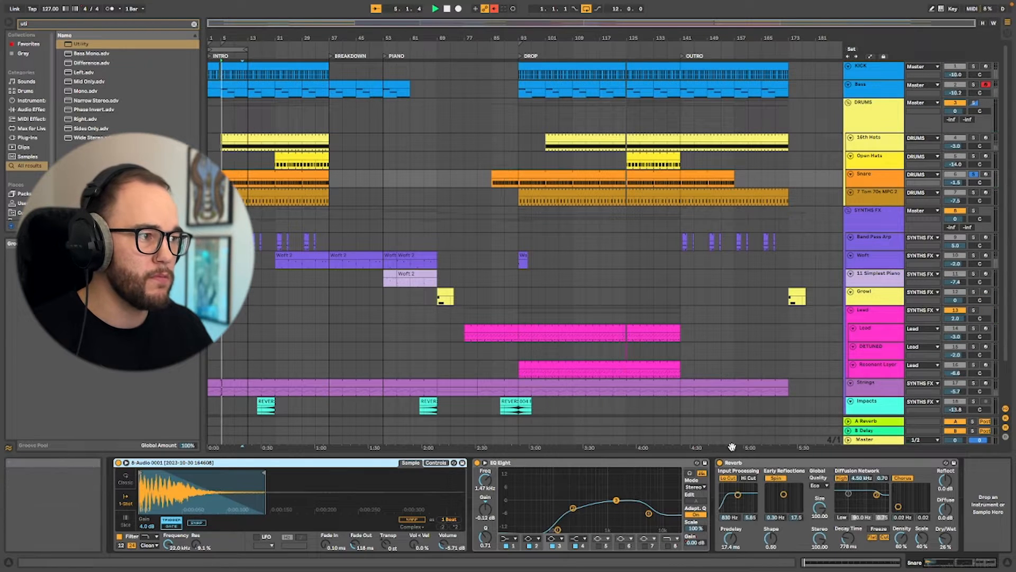
Solo the 7-Tom 70s MPC 2 track, turn on its EQ Eight, and play it with the KICK for comparison
left_click(974, 193)
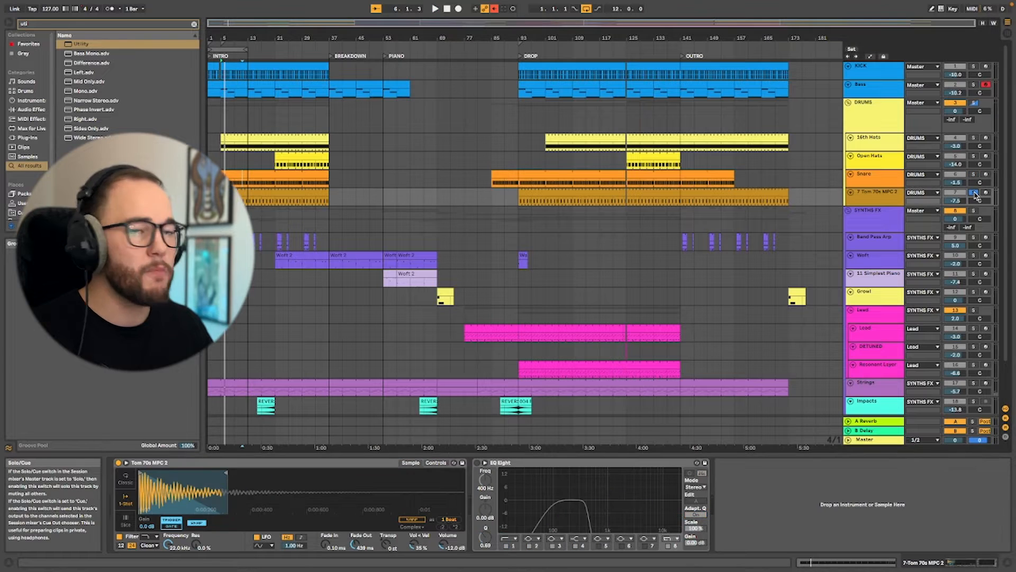
left_click(974, 66, "super")
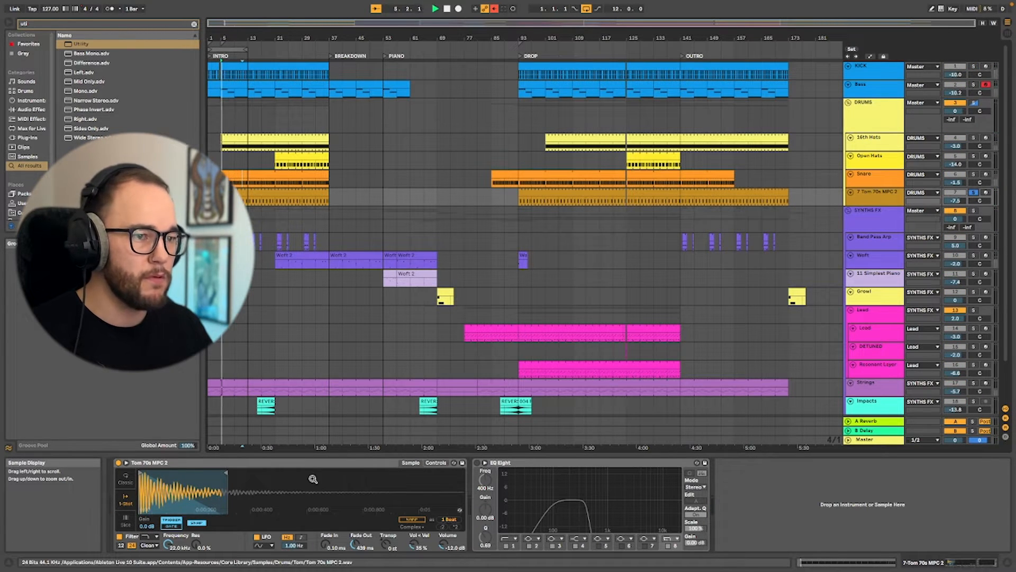
key("space")
left_click(478, 463)
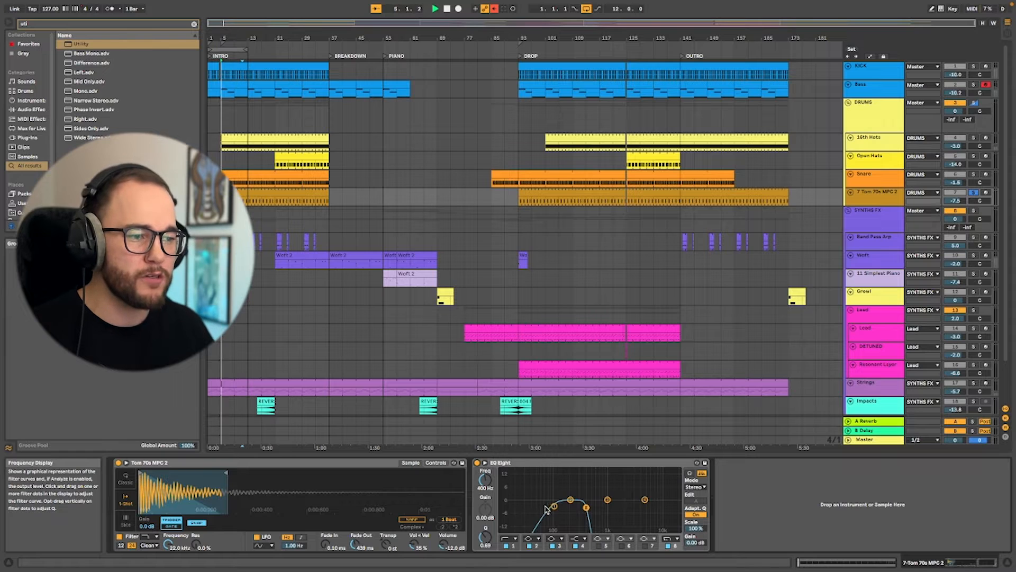
left_click(974, 66)
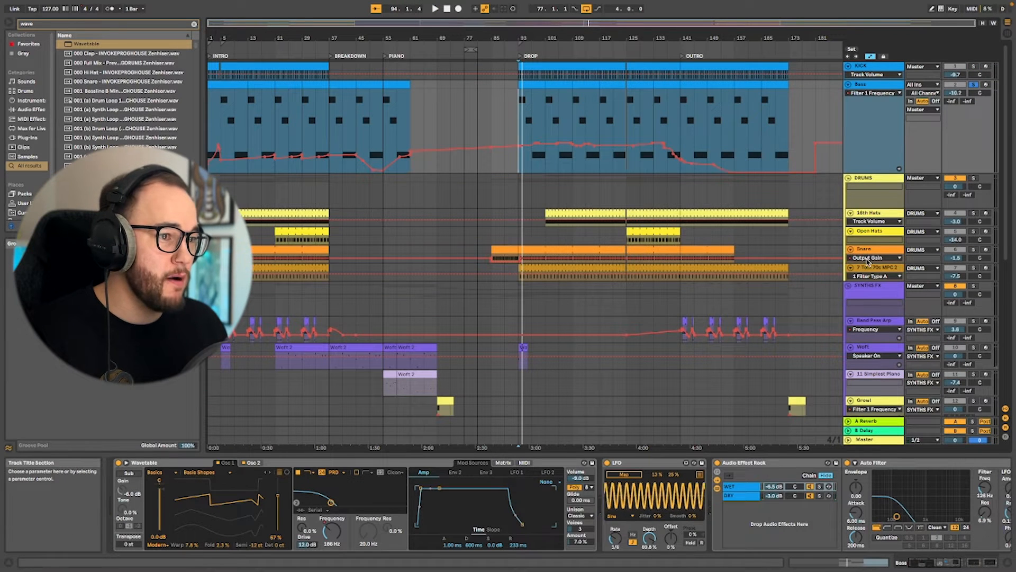
Enlarge the Snare's Output Gain automation lane and play the snare from bars 85 and 93 to compare levels
left_click_drag(864, 262, 859, 316)
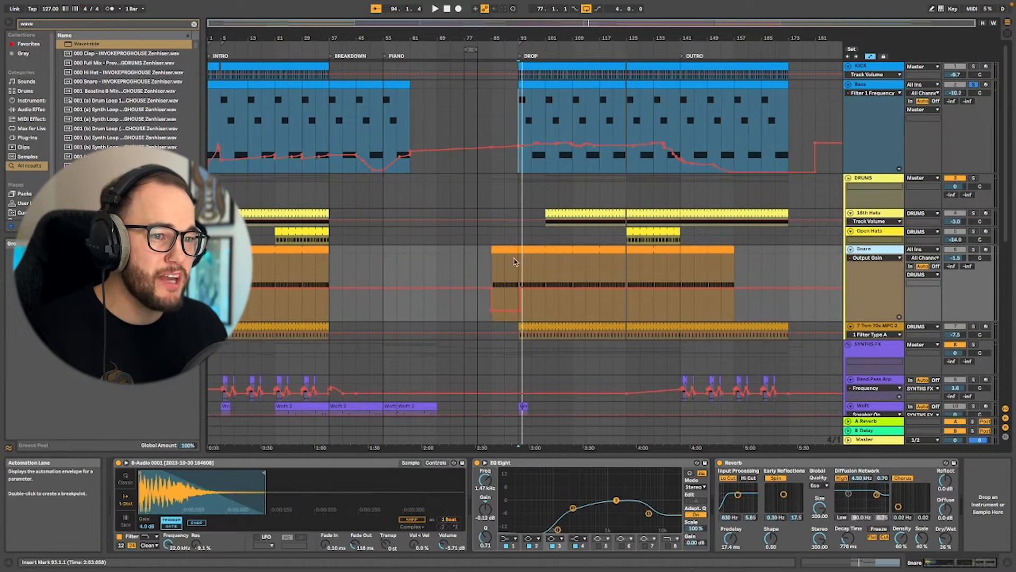
left_click(497, 270)
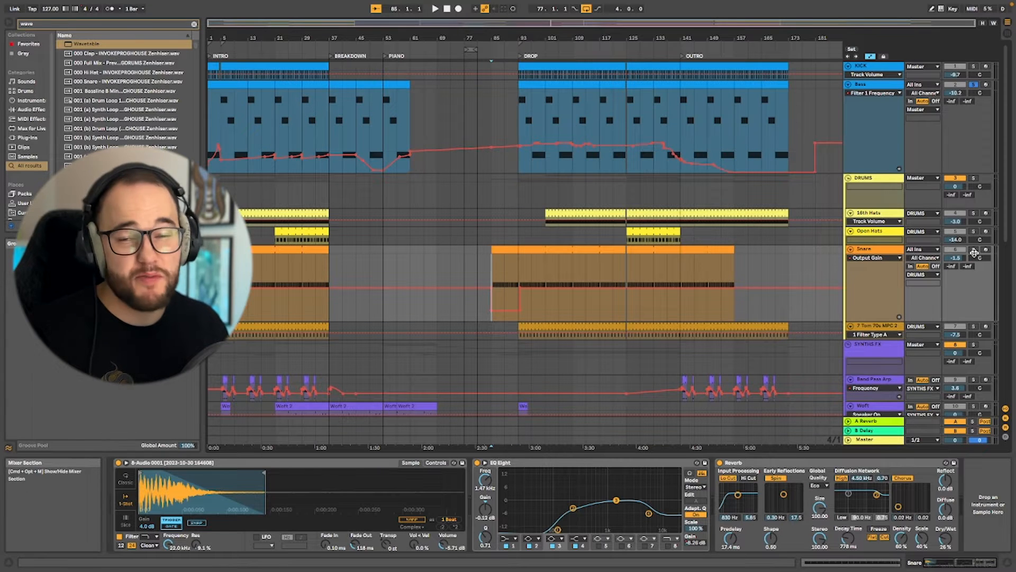
left_click(518, 272)
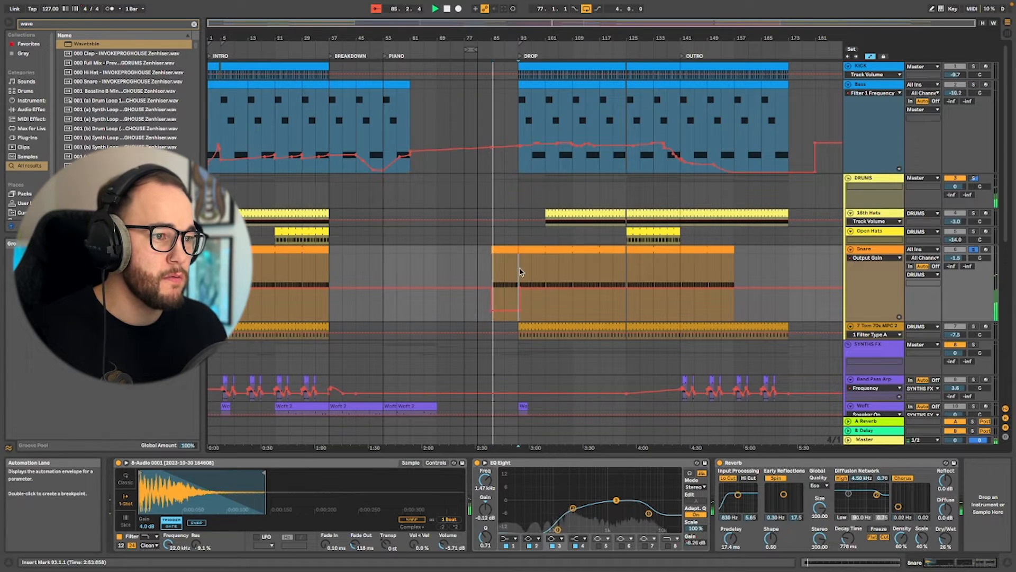
key("space")
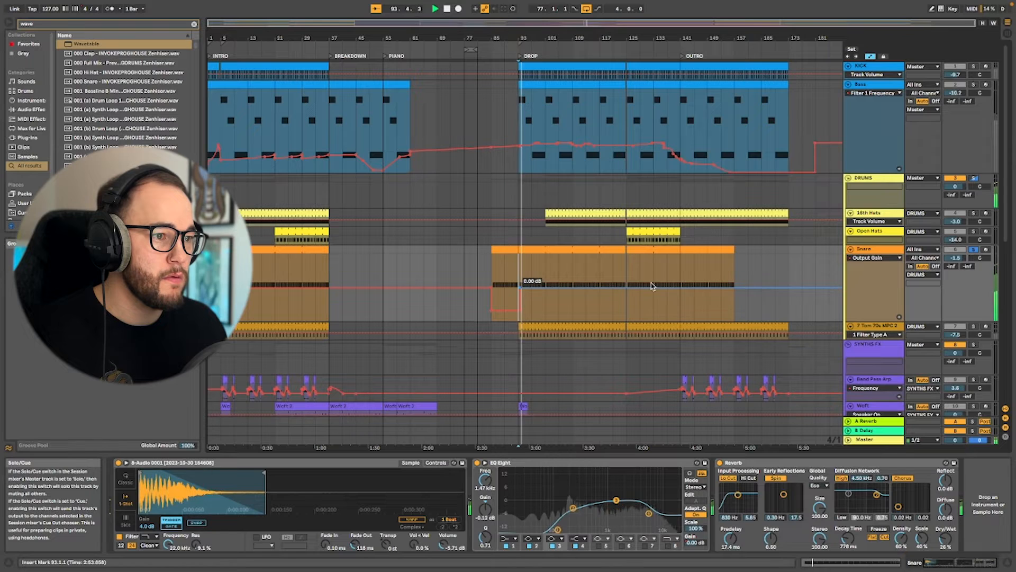
key("space")
Play the kick, bass and drums together around bar 21 and inspect the Open Hats and Bass clips
scroll(371, 328, "down", 5)
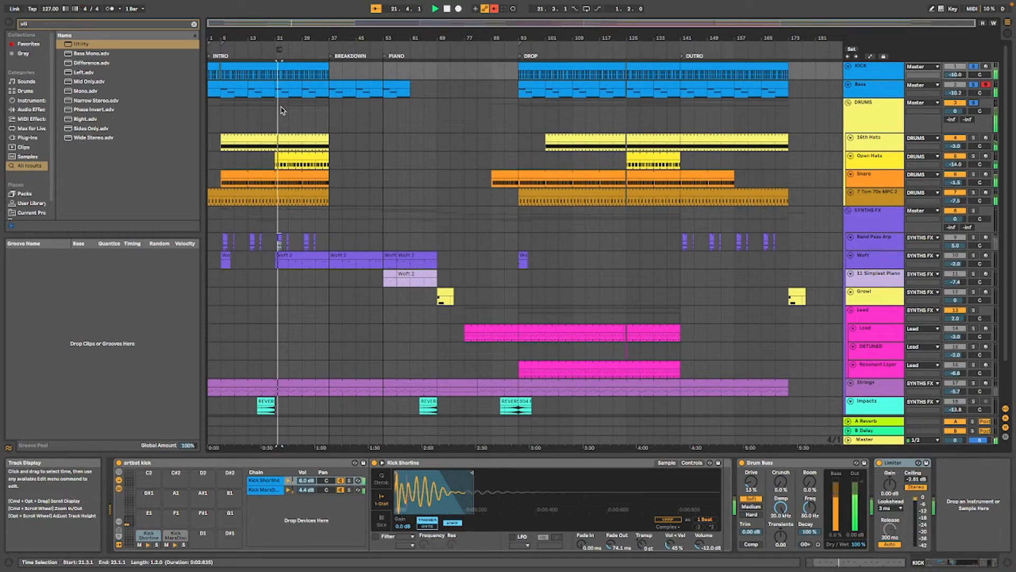
left_click(292, 158)
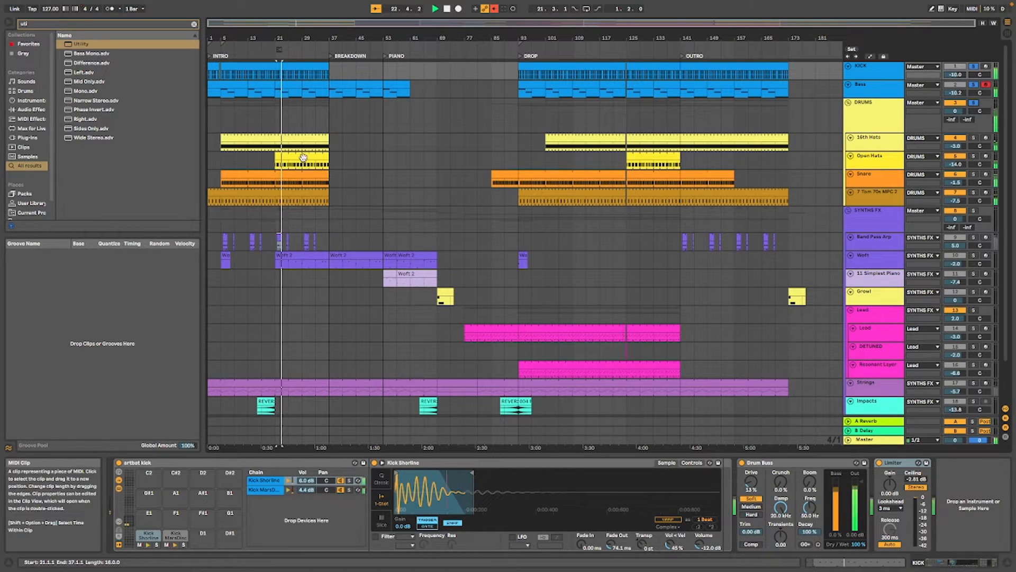
double_click(281, 87)
left_click(556, 367)
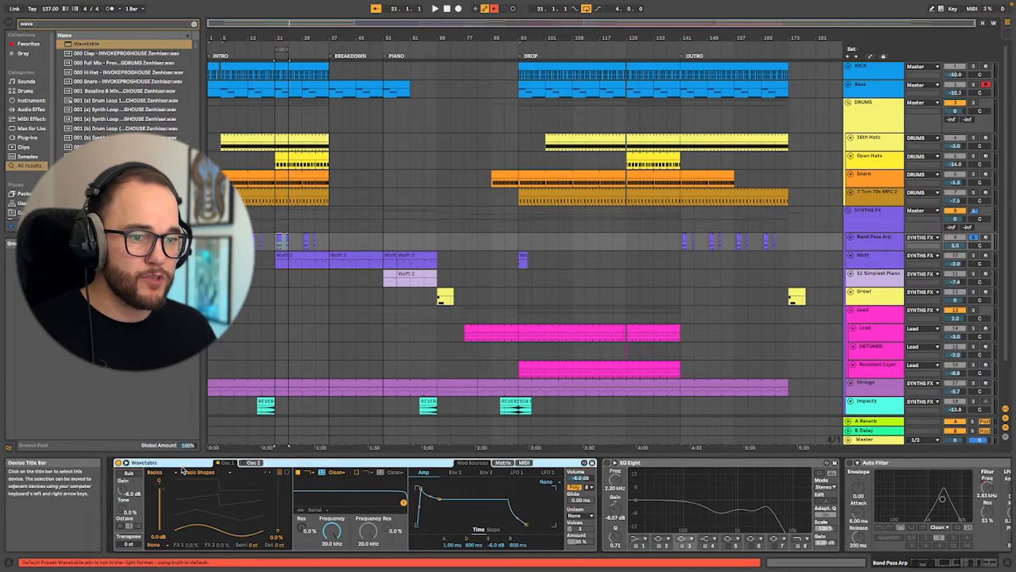
Play the soloed Band Pass Arp around bar 21 and inspect the MIDI notes of its clip
key("space")
double_click(279, 239)
left_click(416, 449)
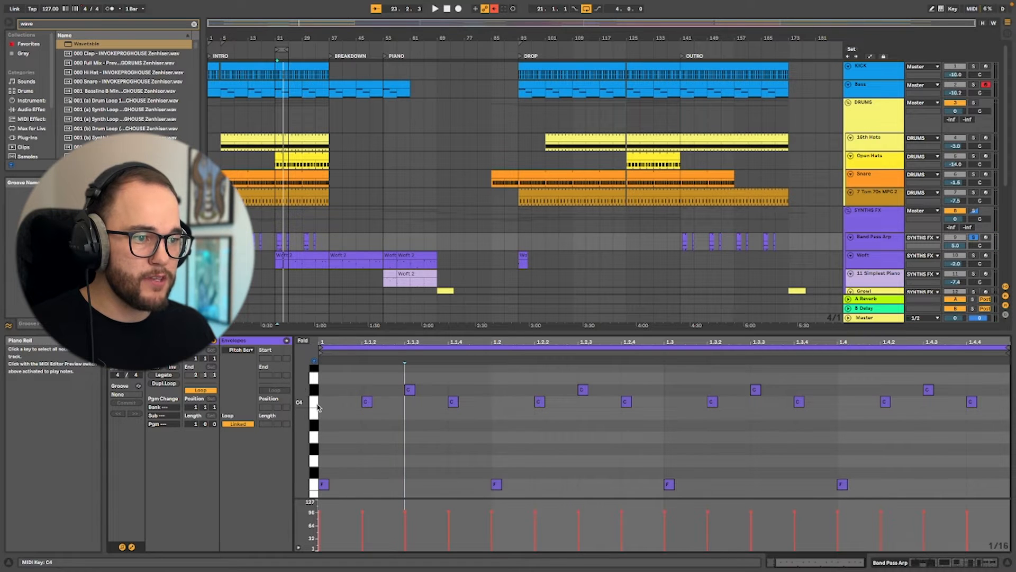
key("space")
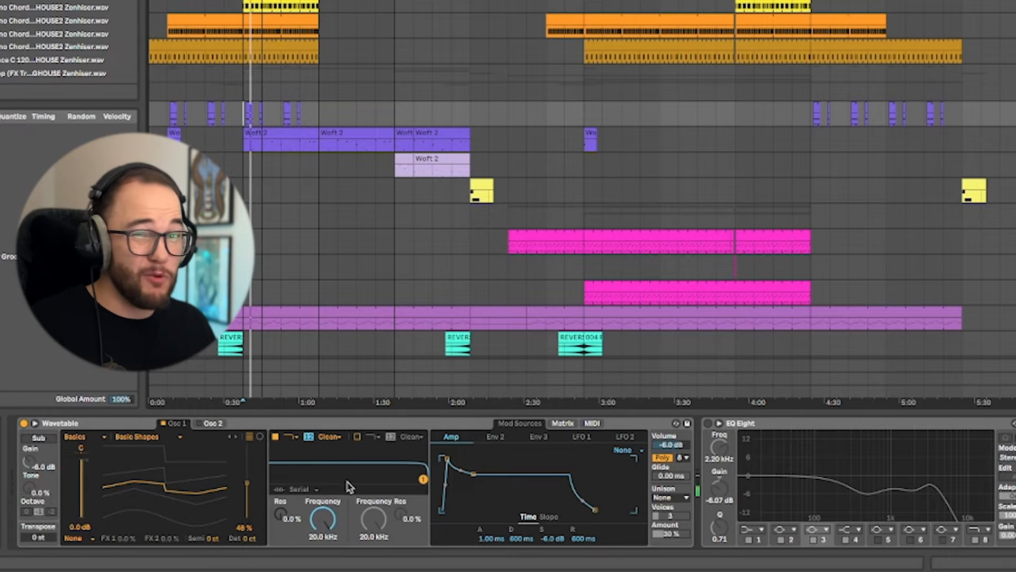
Set the arp Wavetable's first filter to 2.99 kHz with 30% resonance, and its amp envelope attack to 34.0 ms
left_click_drag(423, 479, 414, 479)
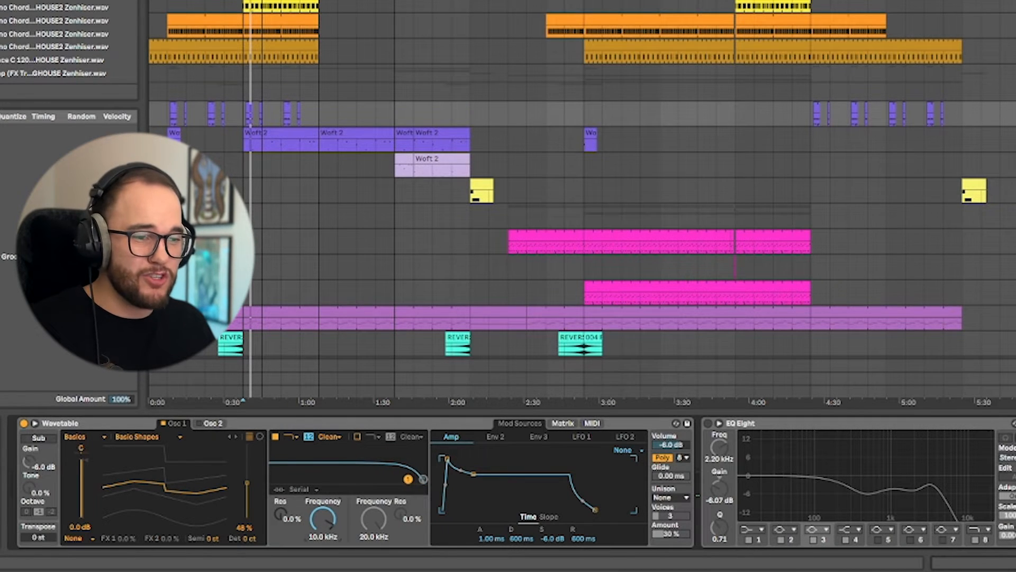
left_click_drag(394, 479, 382, 479)
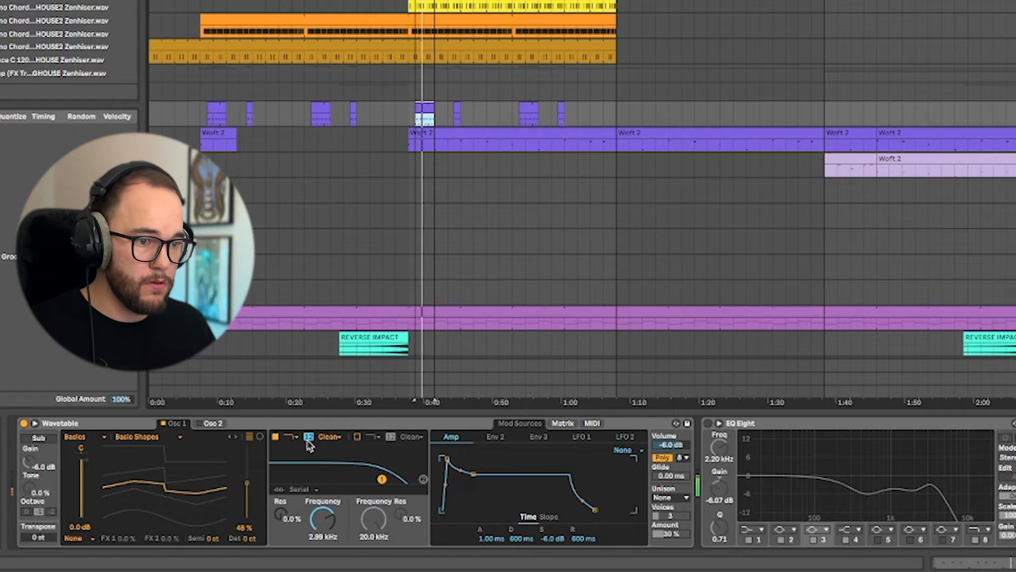
left_click_drag(280, 514, 280, 512)
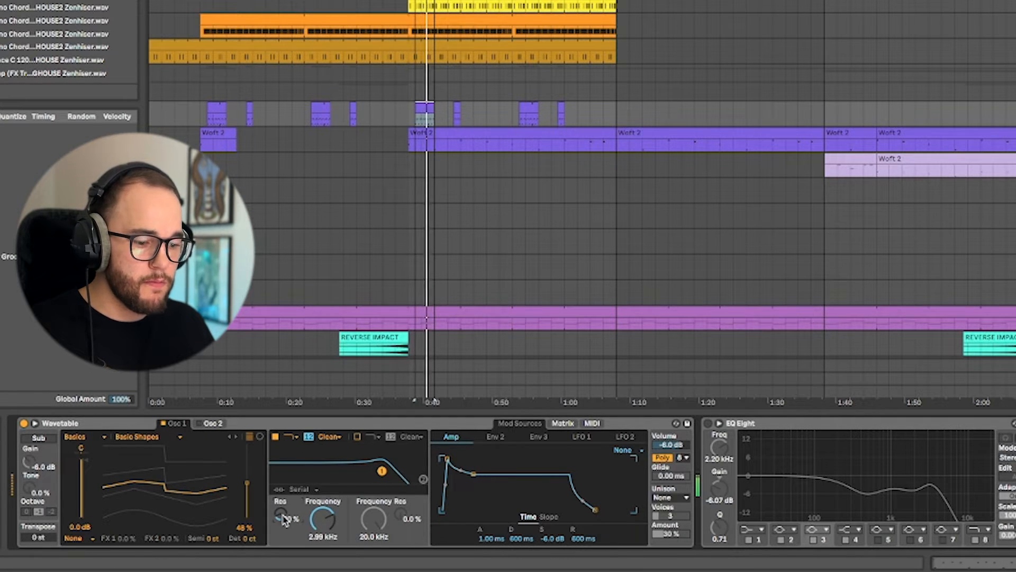
left_click_drag(491, 538, 492, 528)
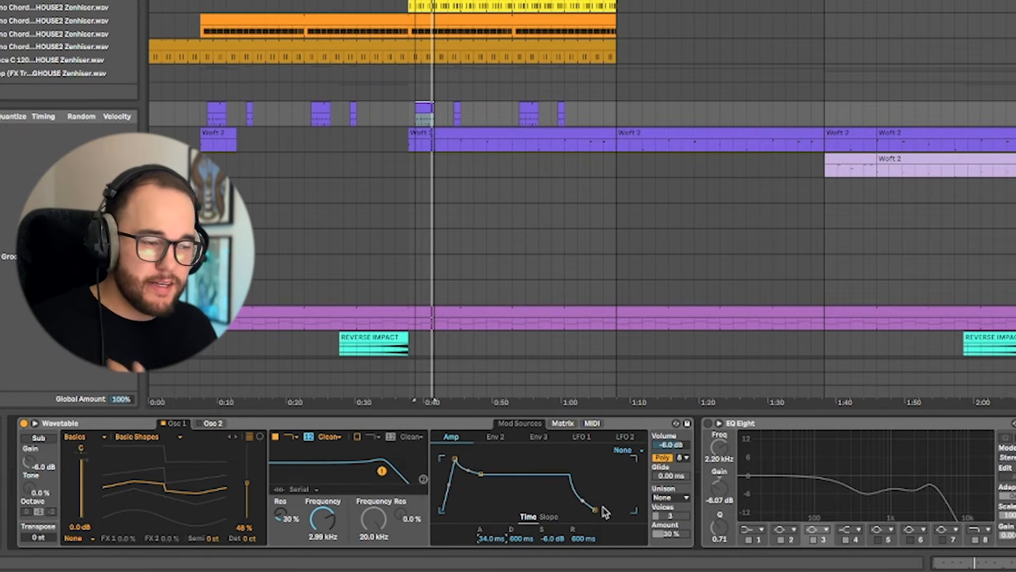
Set the arp Wavetable's unison to Classic with a 15% amount, and turn on the track's EQ Eight
left_click(673, 497)
left_click(668, 435)
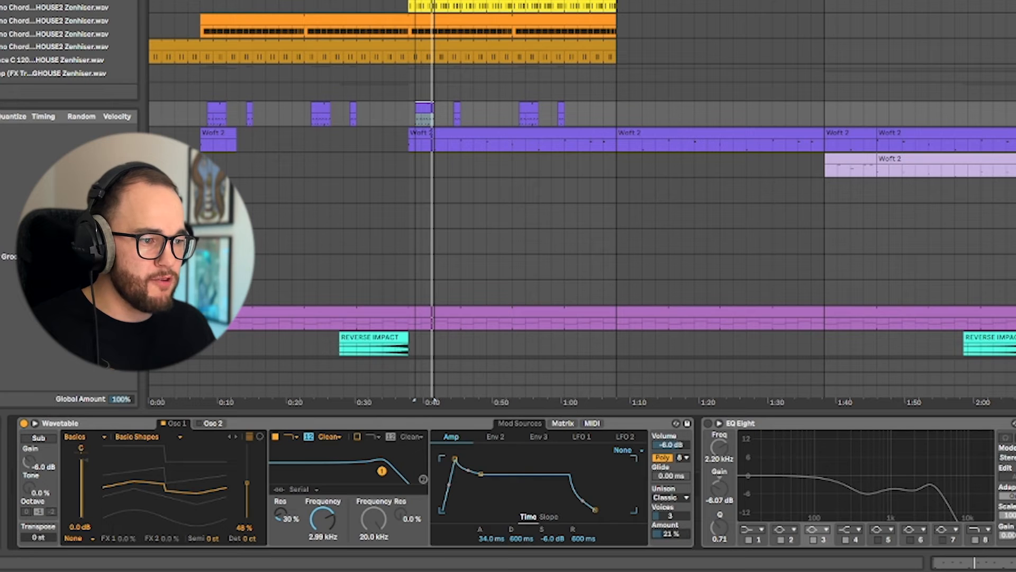
left_click_drag(671, 534, 671, 522)
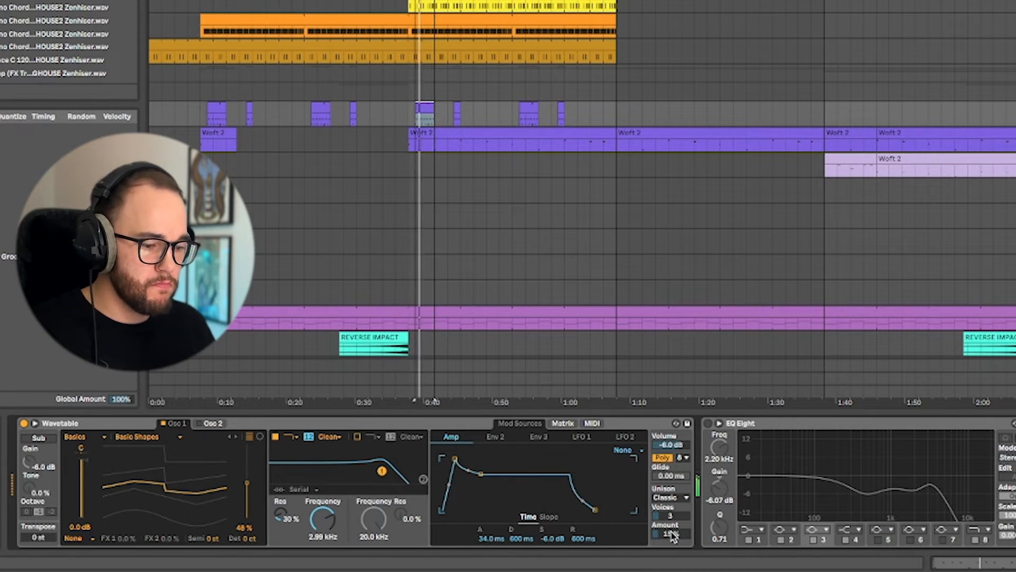
left_click(708, 423)
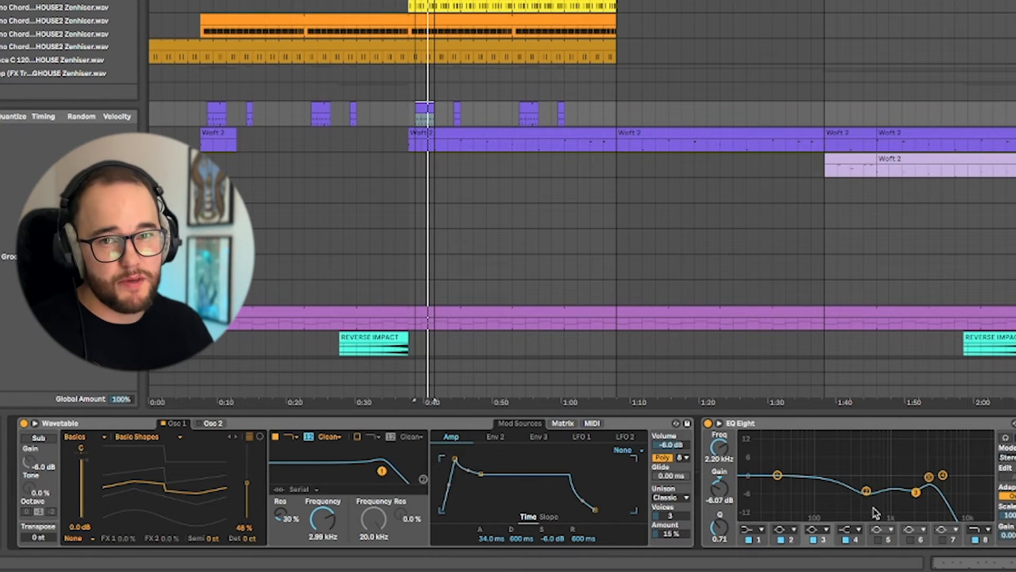
Turn on the Band Pass Arp's Auto Filter and show its frequency automation enlarged around bar 21
scroll(577, 436, "right", 10)
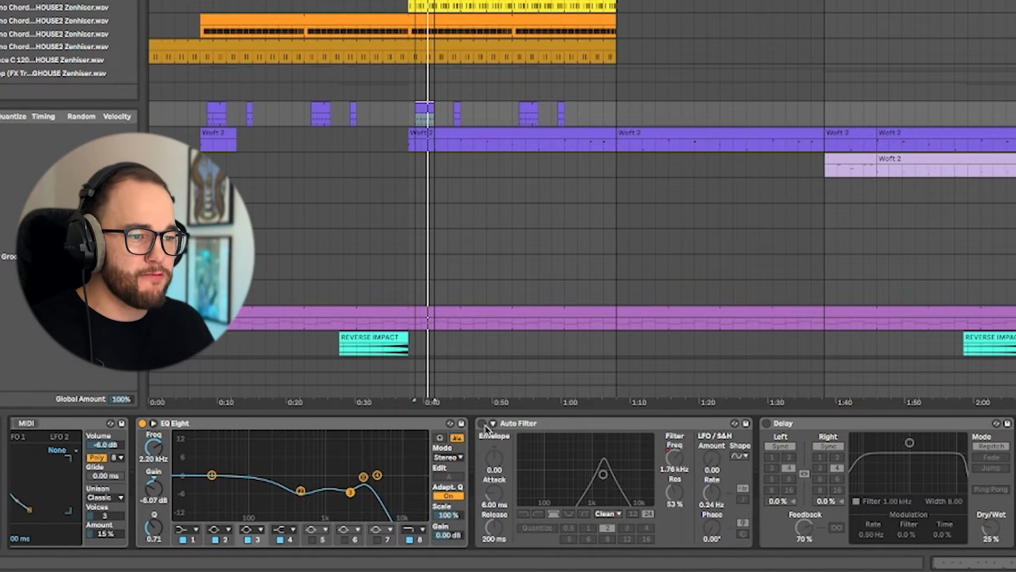
left_click(483, 424)
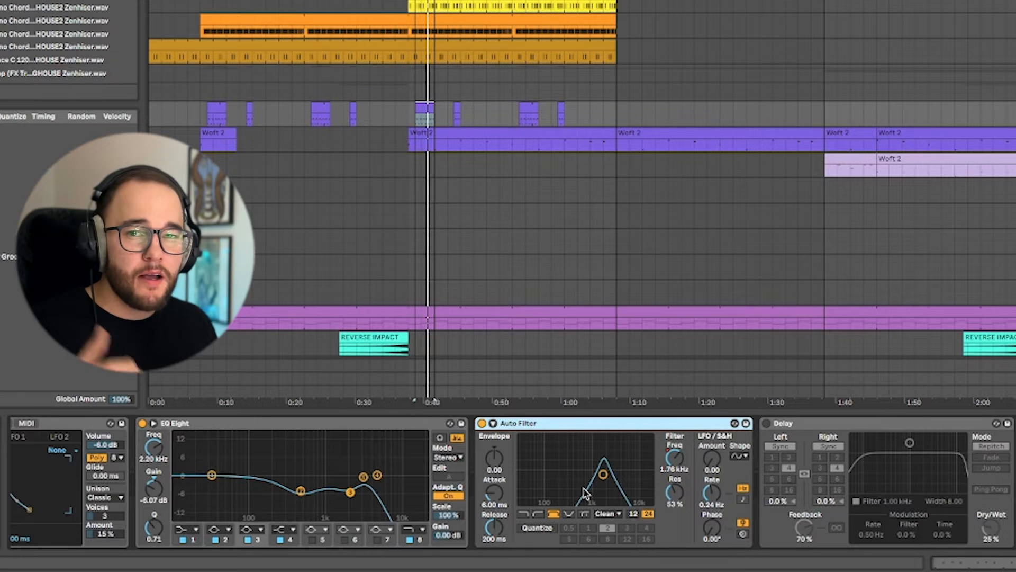
right_click(677, 459)
left_click(712, 466)
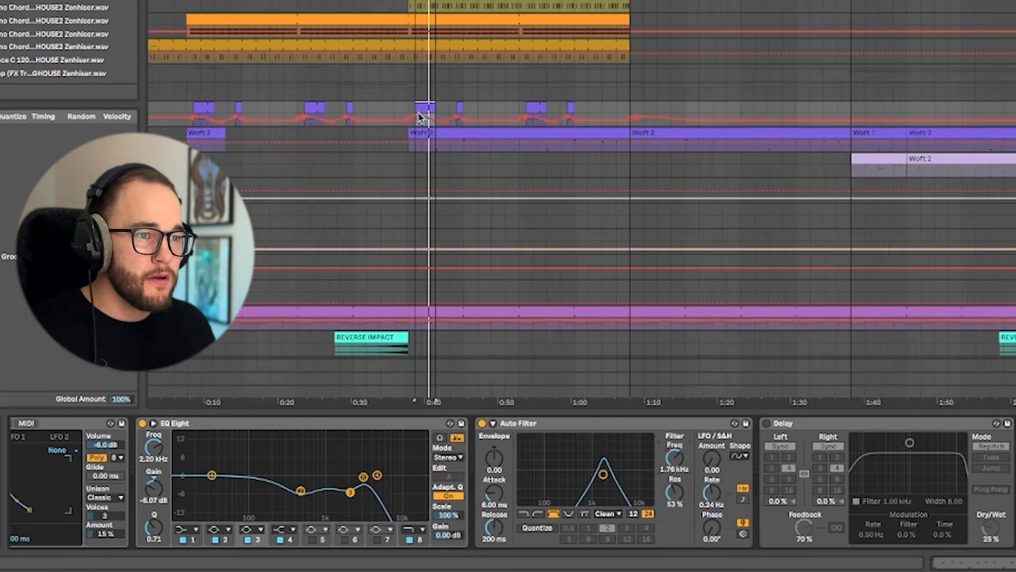
scroll(418, 115, "up", 5)
scroll(417, 116, "up", 5)
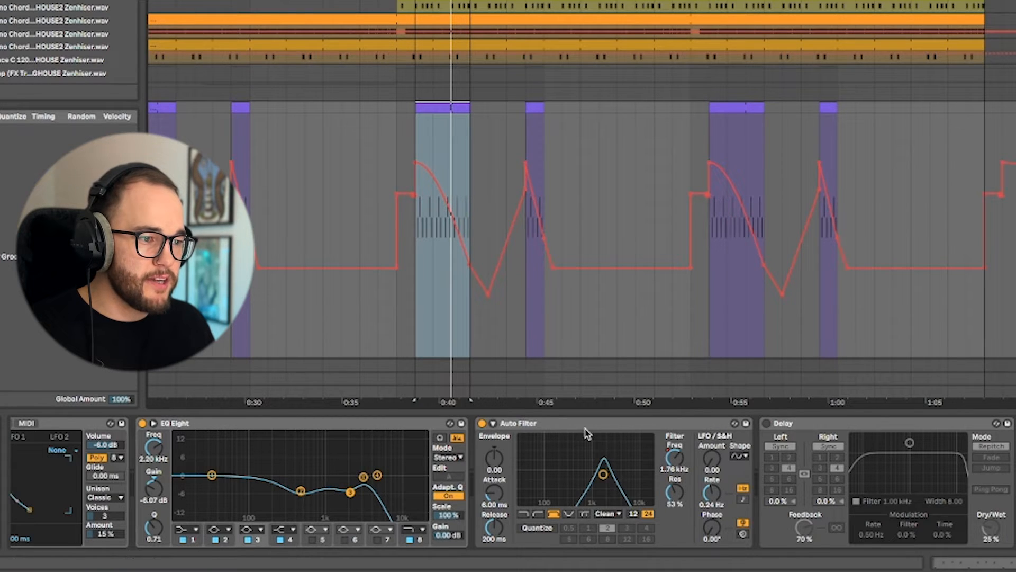
Play the Band Pass Arp through its automated Auto Filter around bar 21 and check the filter's resonance
left_click(602, 450)
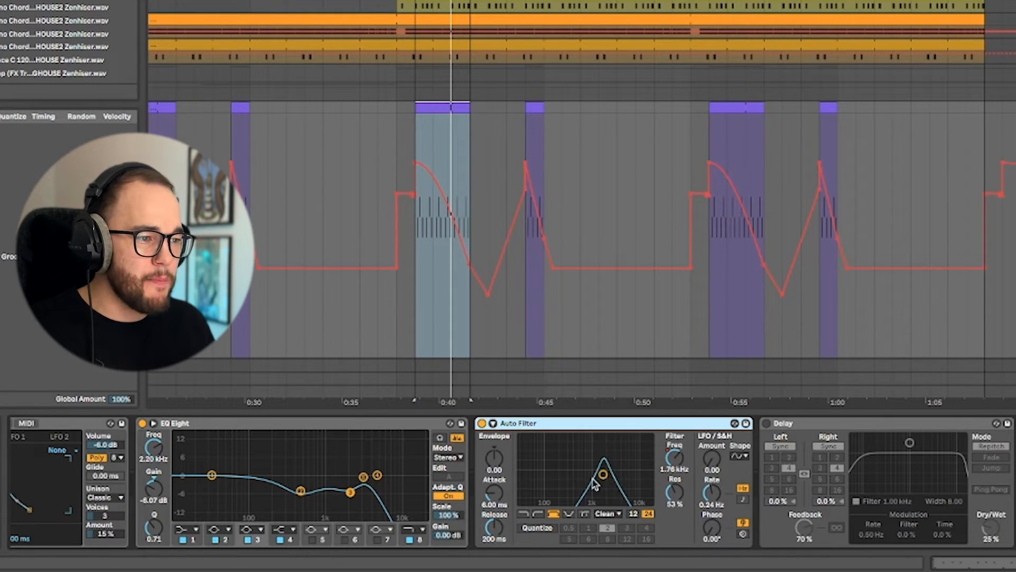
key("space")
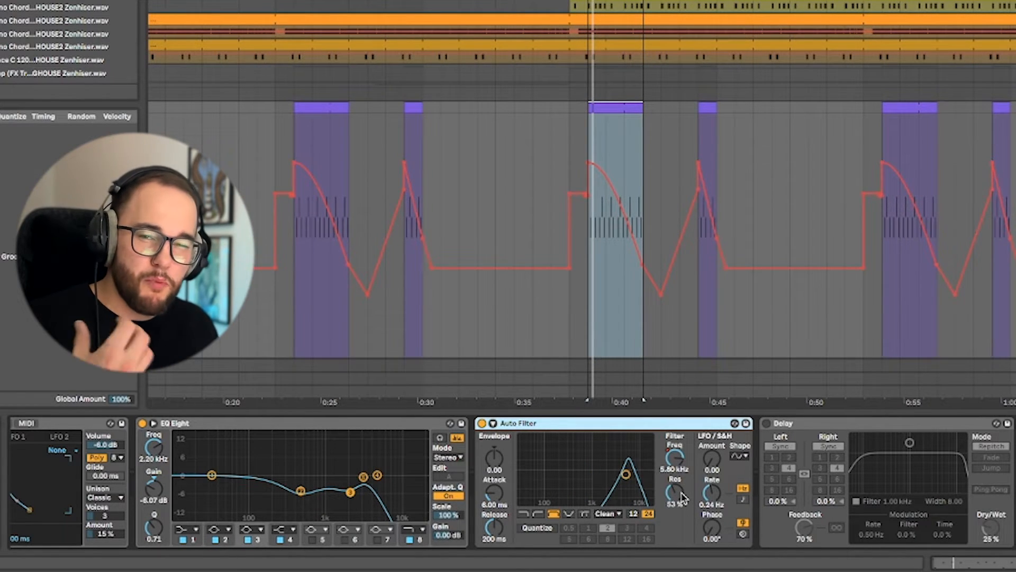
key("space")
mouse_move(679, 492)
left_mouse_down()
mouse_move(679, 462)
mouse_move(675, 484)
left_mouse_up()
Turn on the Delay, Compressor and Reverb on the Band Pass Arp track and audition the sound
key("space")
key("space")
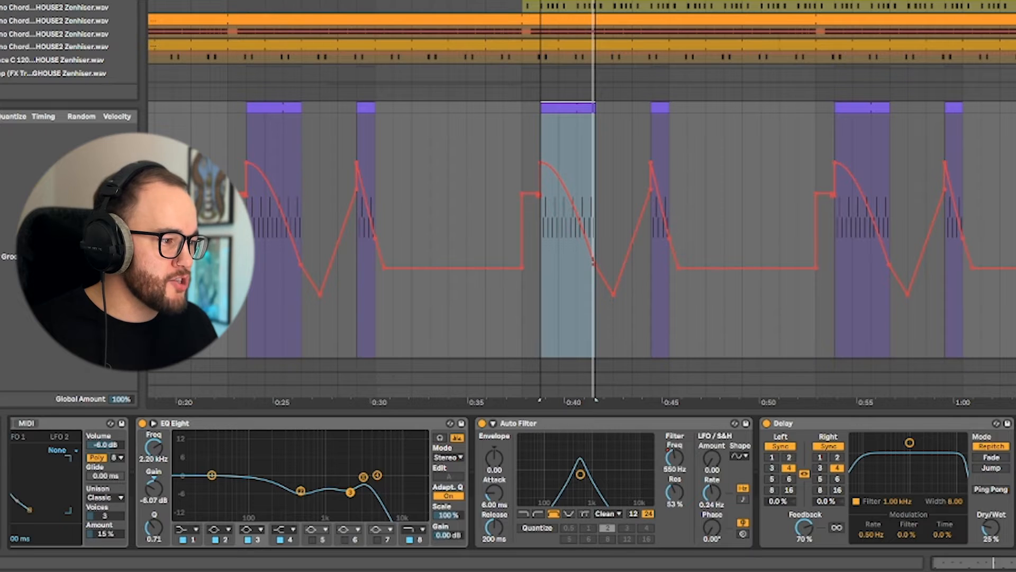
scroll(621, 483, "right", 7)
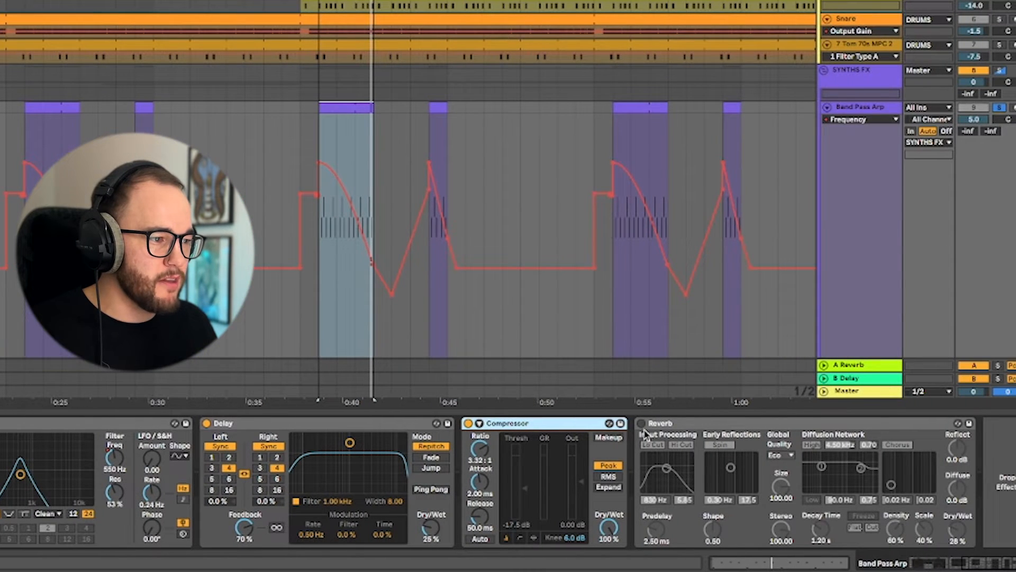
left_click(641, 423)
key("space")
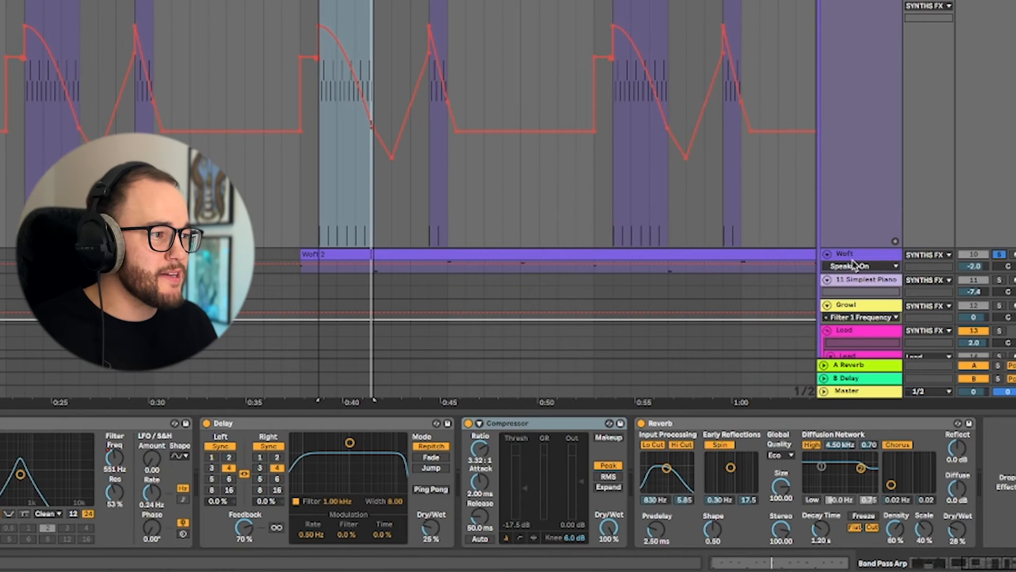
Replace the Woft track's Wavetable with a copy of the Band Pass Arp's Wavetable
left_click(852, 263)
left_click(313, 253)
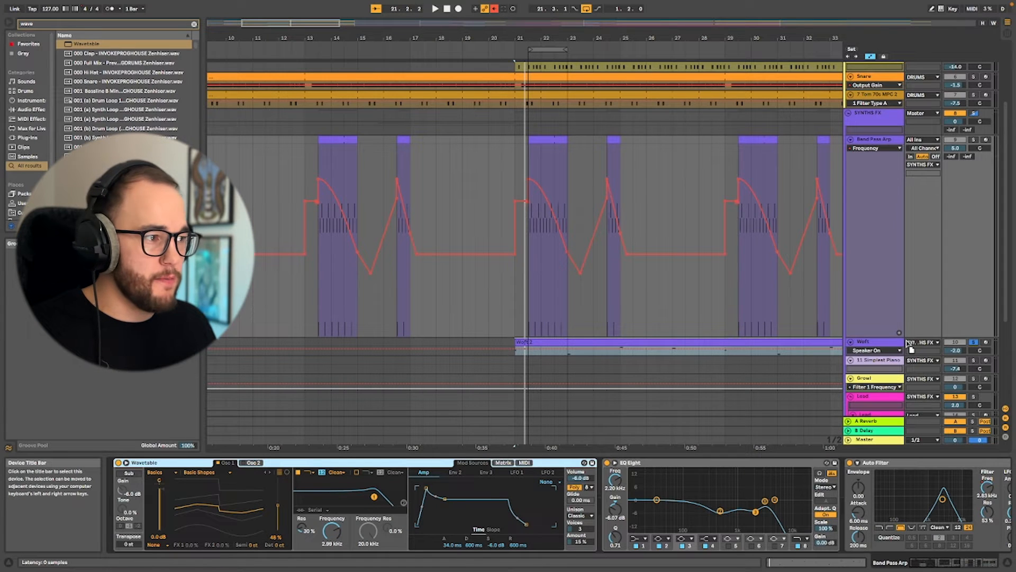
left_click(881, 346)
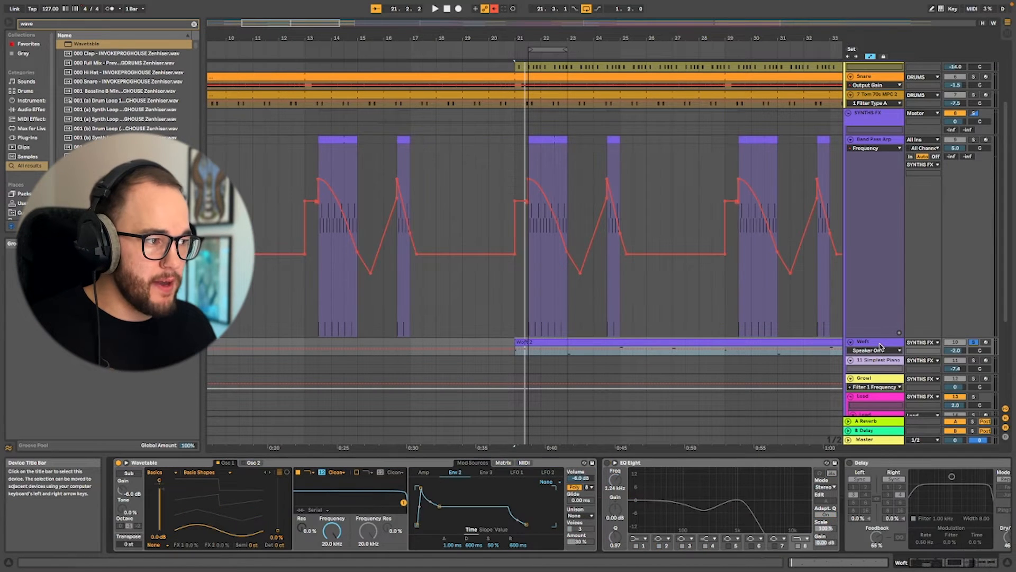
left_click(244, 474)
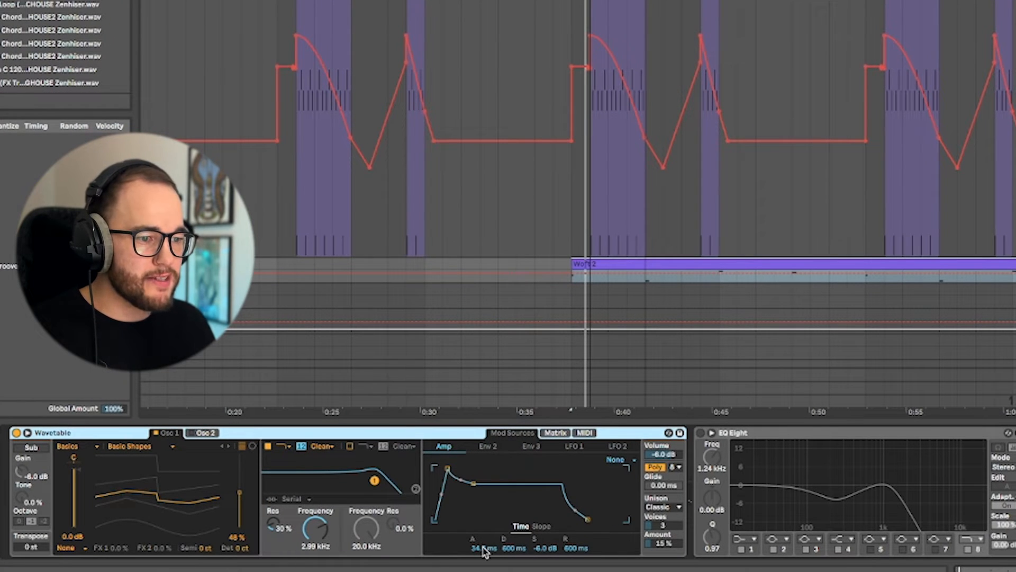
Set the Woft Wavetable's amp envelope attack to 140 ms and its sustain to -inf dB
mouse_move(485, 548)
left_mouse_down()
mouse_move(485, 537)
mouse_move(484, 550)
left_mouse_up()
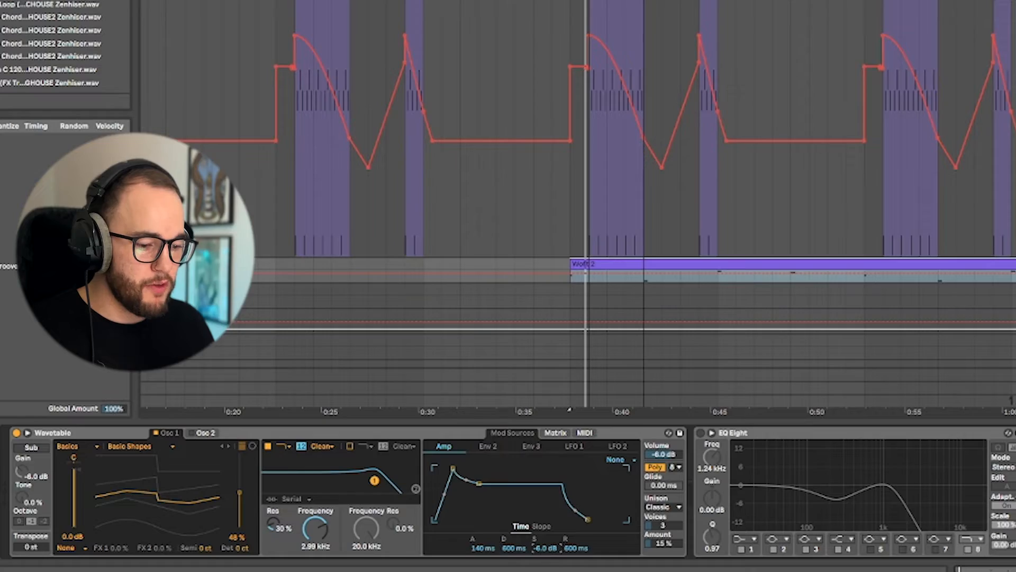
left_click_drag(545, 548, 545, 553)
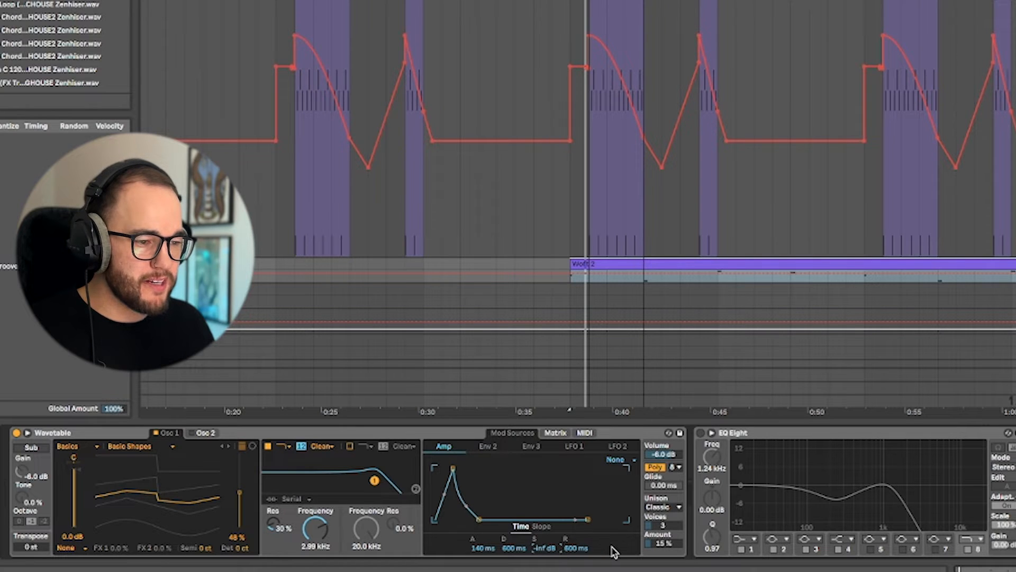
Set Env 2's sustain to 30%, modulate Filter 1 Freq with Env 2 by 81, and set that filter's frequency to 116 Hz
left_click(488, 446)
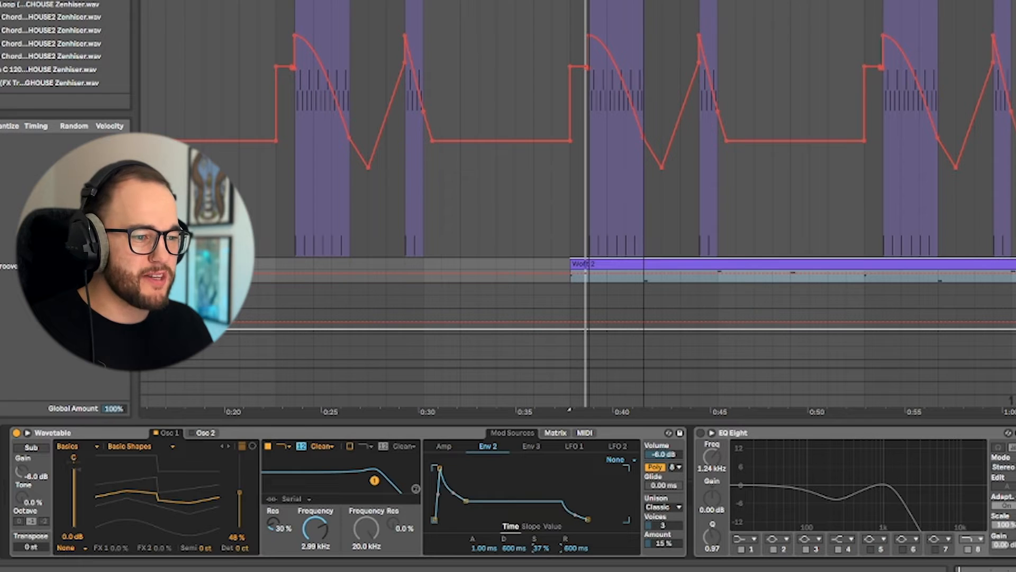
left_click(553, 433)
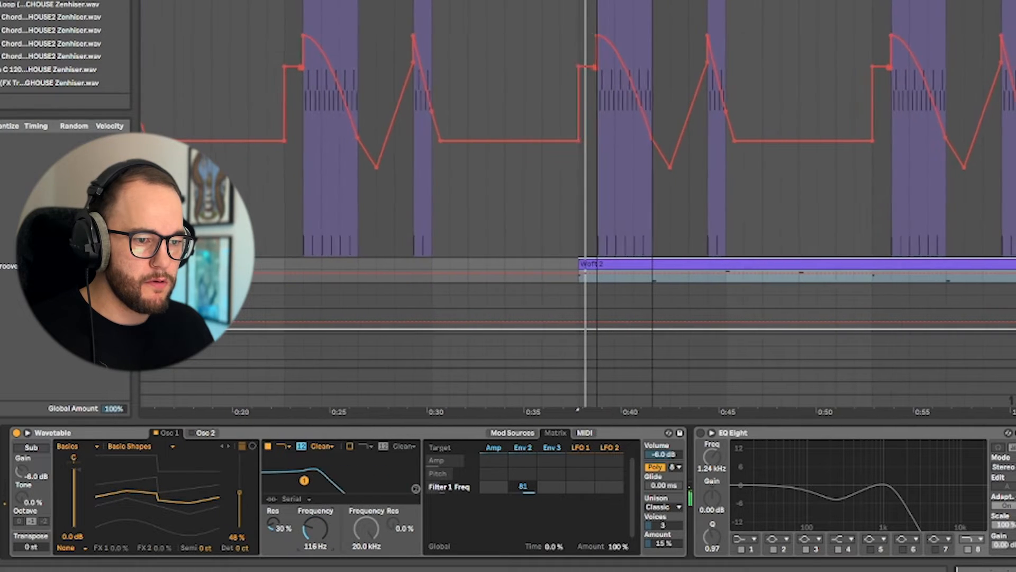
left_click(522, 449)
left_click(458, 450)
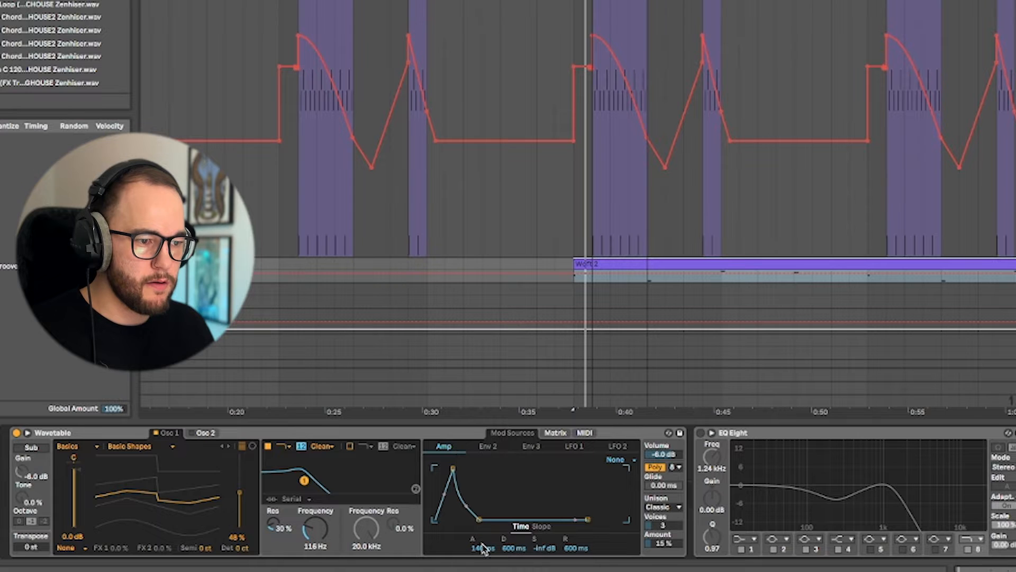
Set the Woft Wavetable's amp envelope attack to 172 ms and its Env 2 attack to 211 ms
left_click_drag(483, 549, 483, 524)
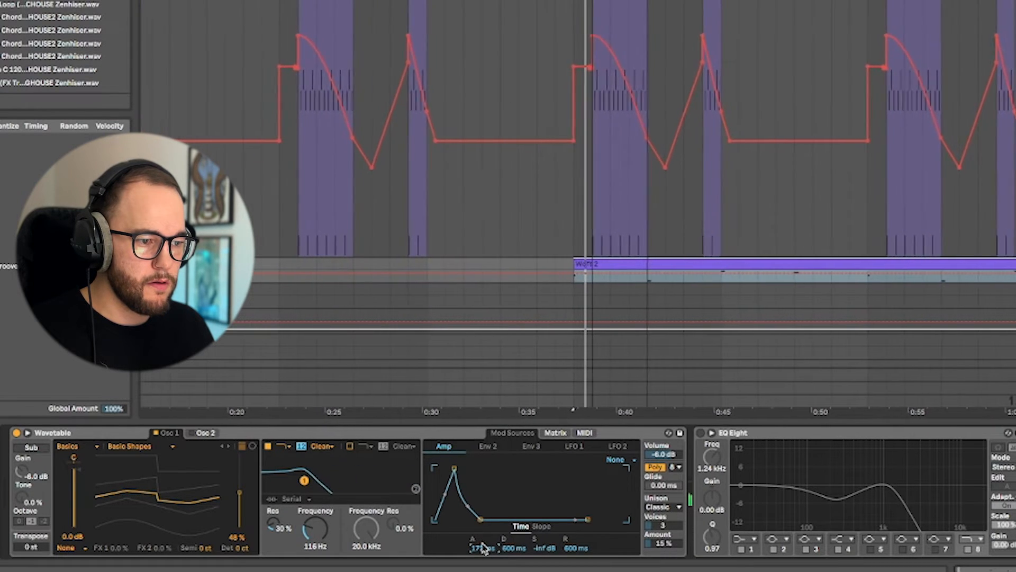
left_click(555, 433)
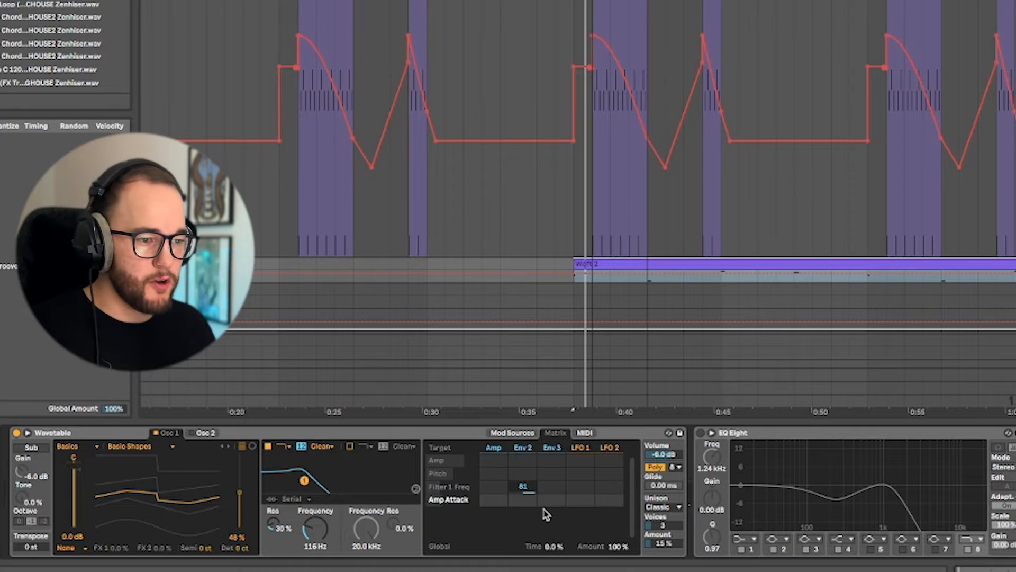
left_click(532, 449)
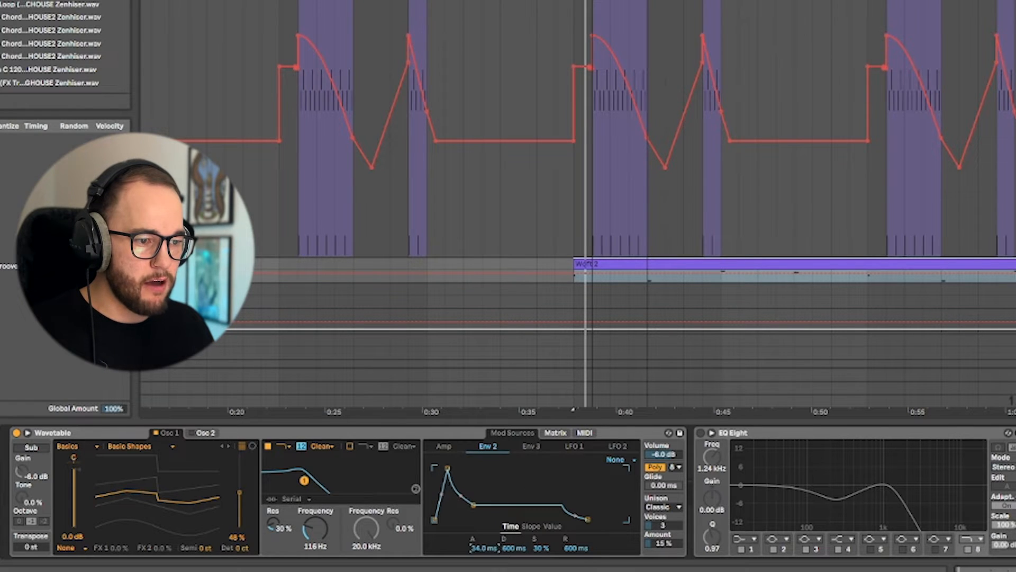
left_click_drag(484, 548, 483, 530)
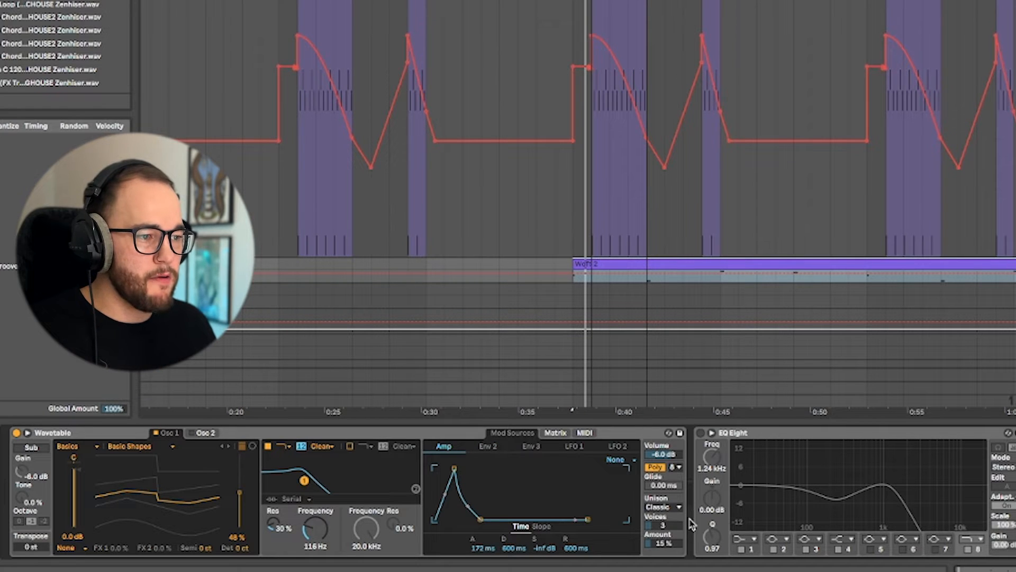
Set the Woft oscillator's wavetable position to 60%, and turn on the track's EQ Eight, Delay and Reverb while auditioning the sound
left_click(701, 433)
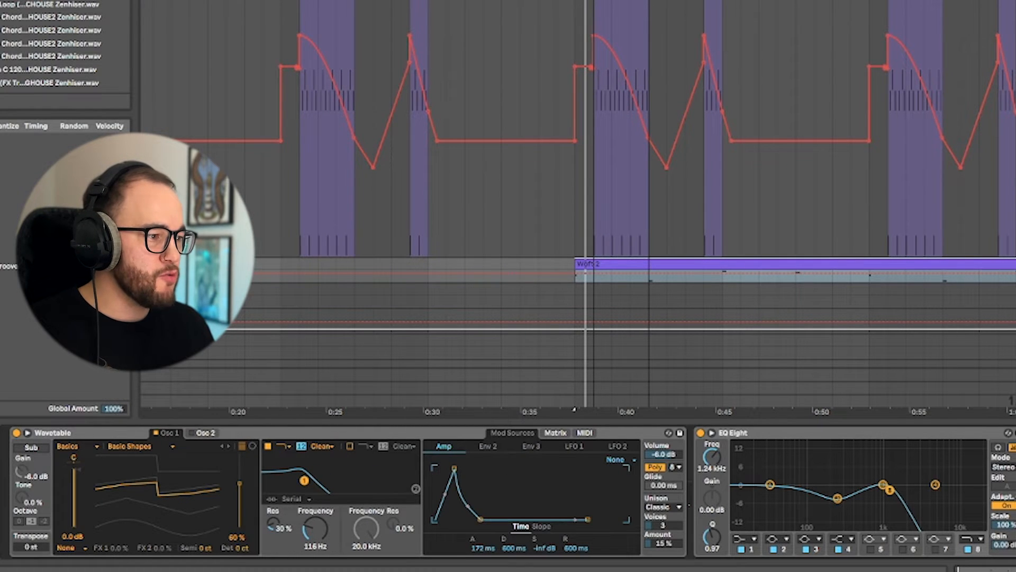
scroll(530, 492, "right", 8)
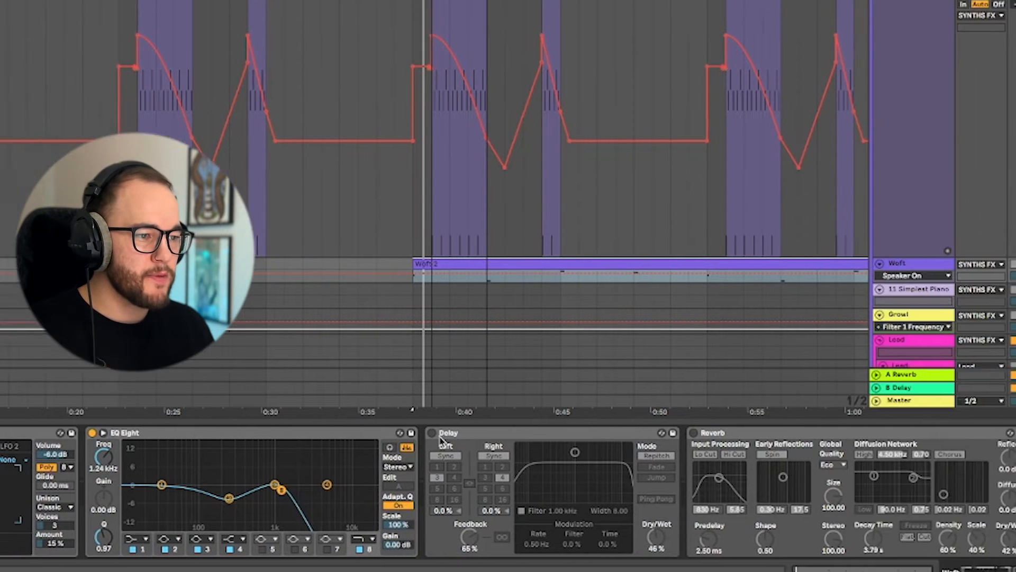
left_click(433, 433)
left_click(600, 433)
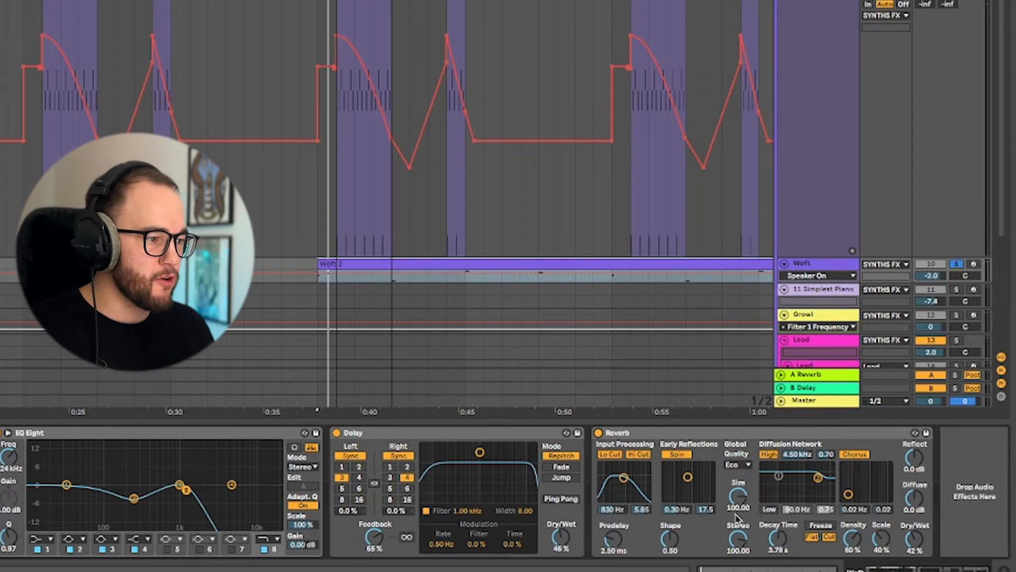
key("space")
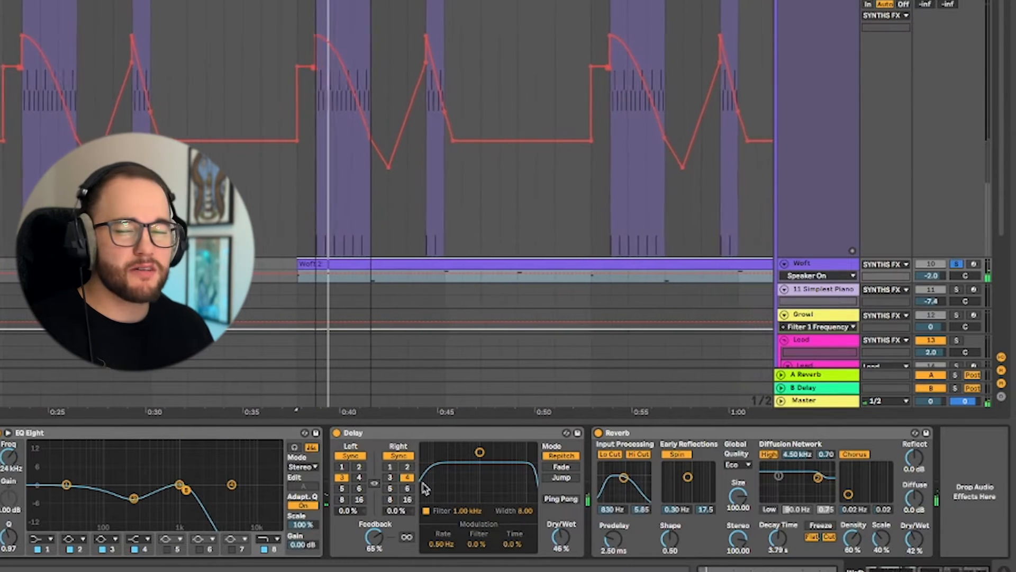
key("space")
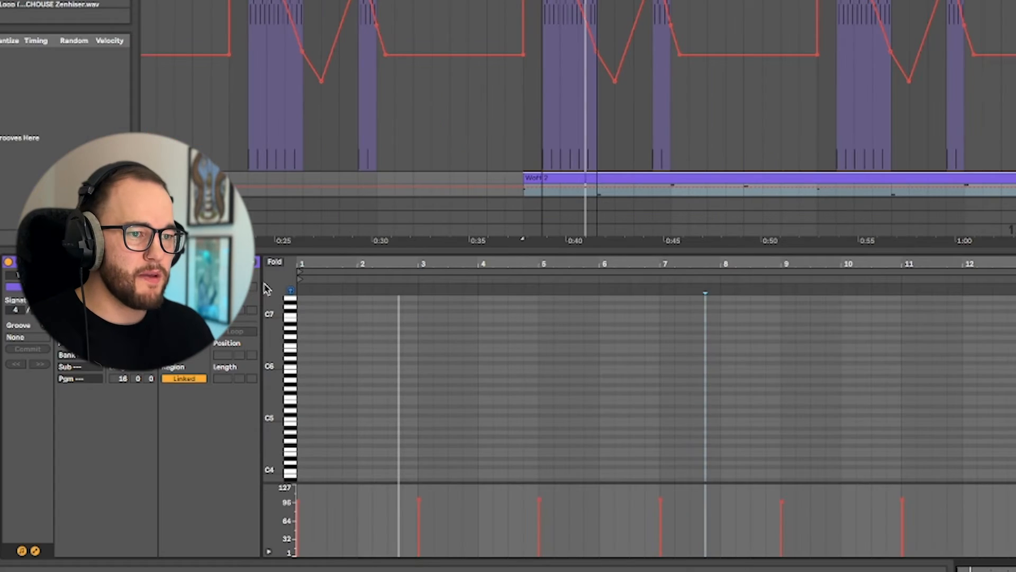
Fold the Woft clip's piano roll to its used notes, examine the note pattern and play the part
left_click(275, 263)
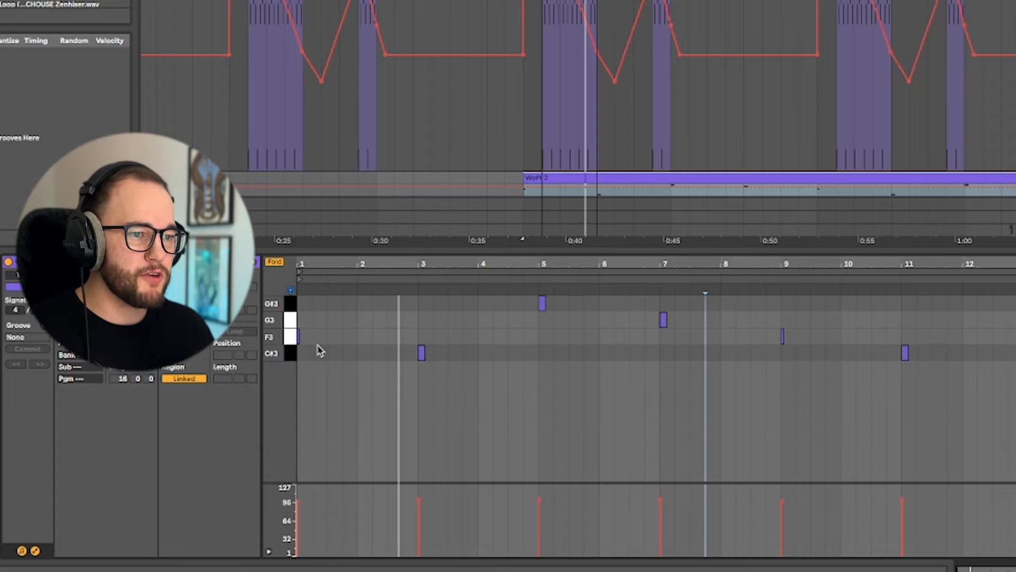
left_click(517, 362)
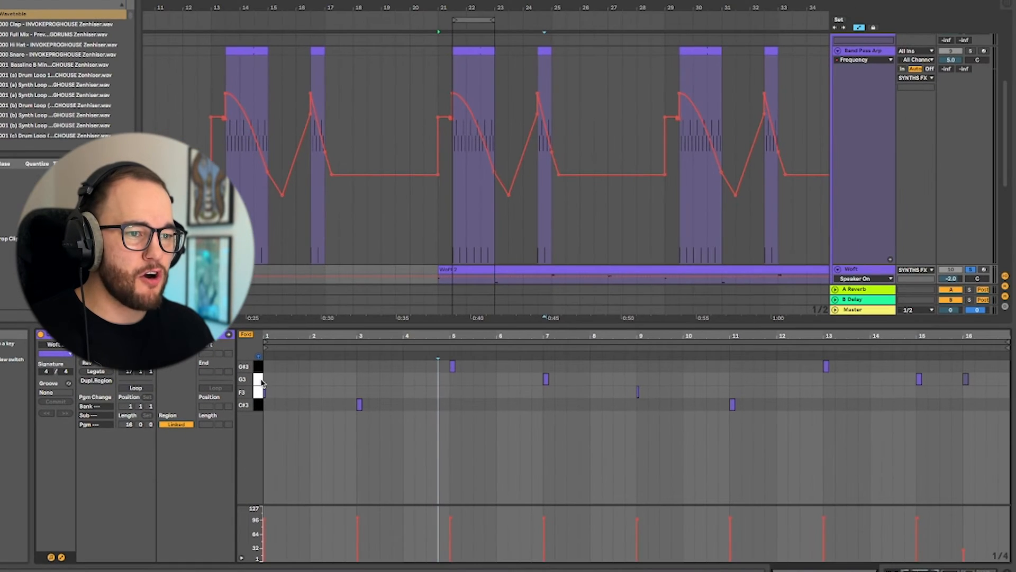
left_click(264, 380)
key("space")
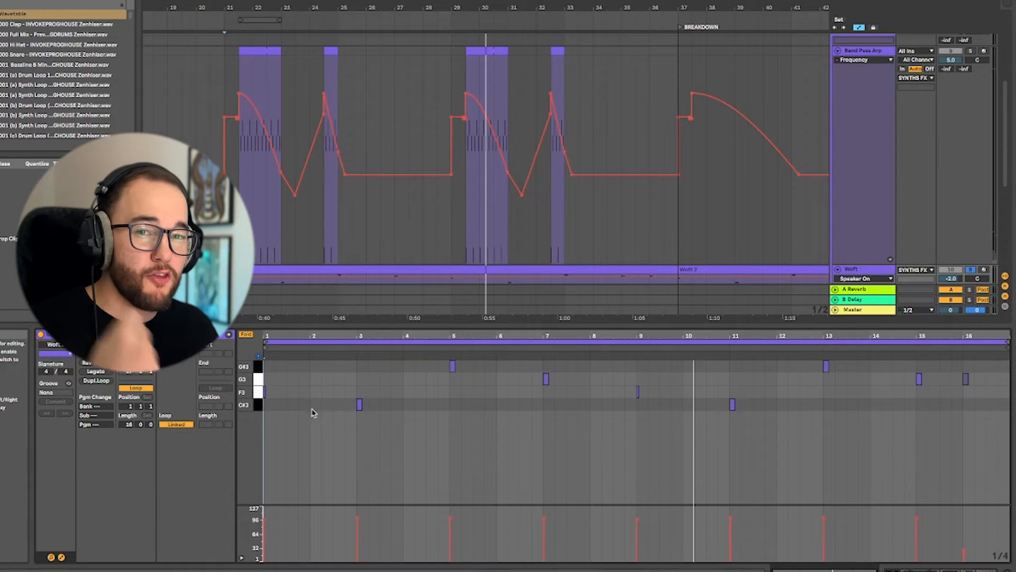
key("space")
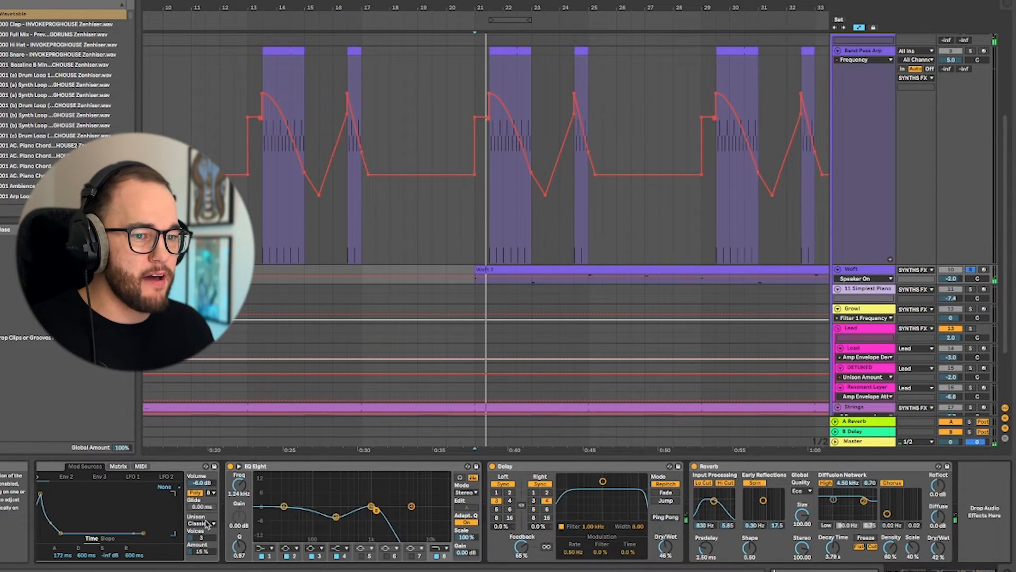
Check the Woft Wavetable's Env 2, hide the automation, and play the short Woft clip at bar 5 in the intro
scroll(209, 524, "left", 8)
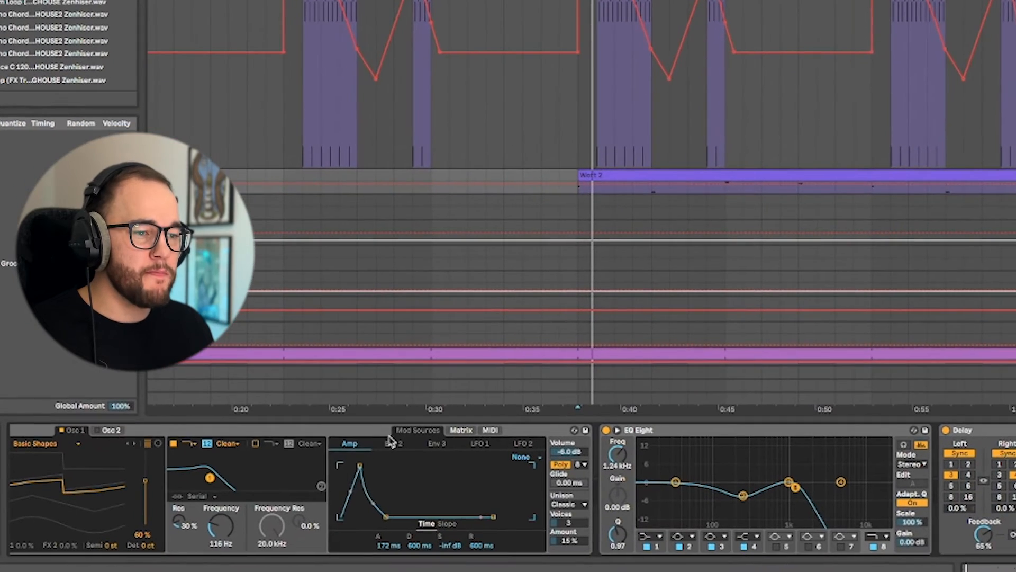
left_click(393, 444)
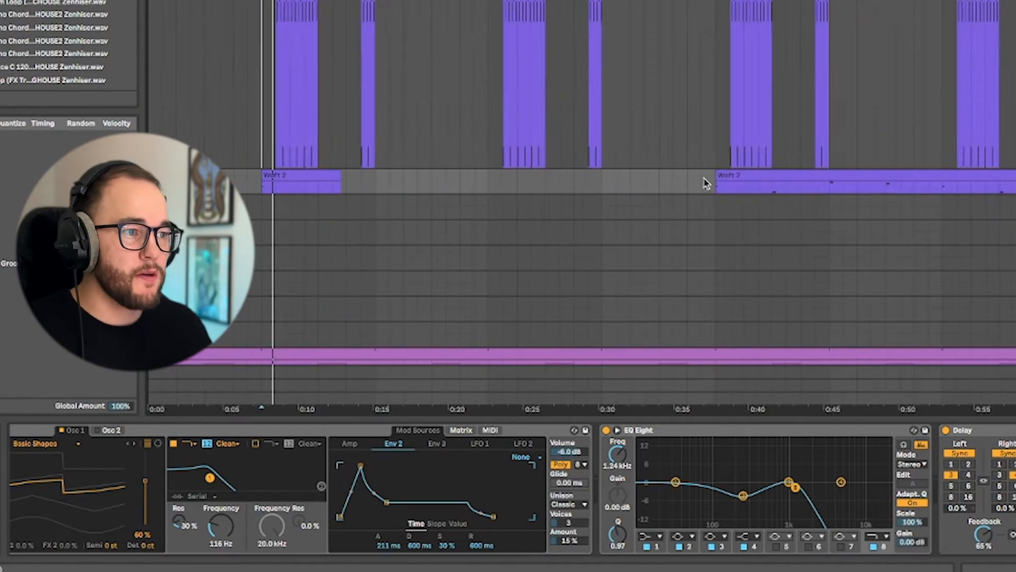
scroll(705, 180, "down", 8)
left_click(506, 196)
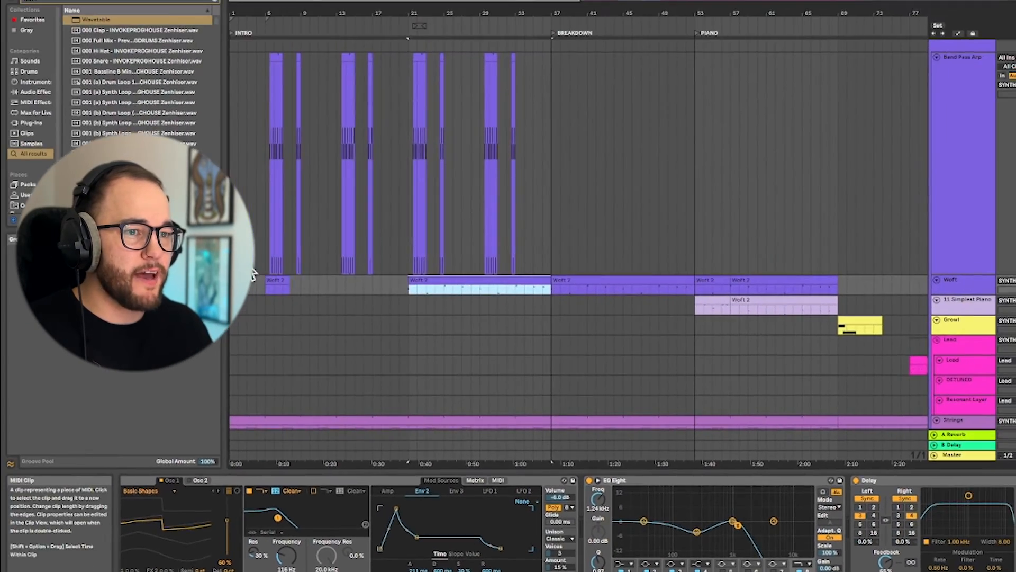
left_click(250, 254)
scroll(274, 291, "up", 3)
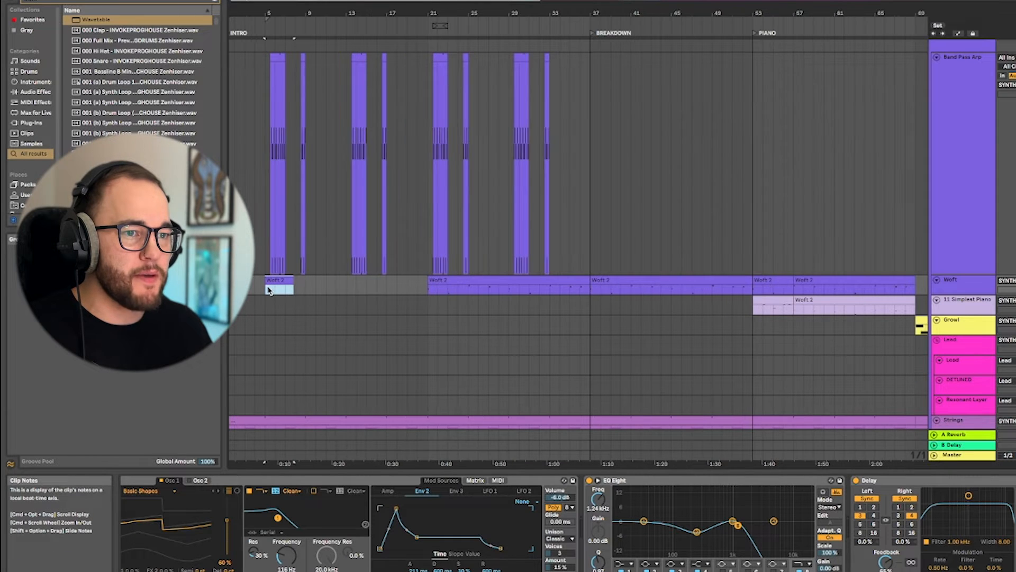
left_click(268, 287)
key("space")
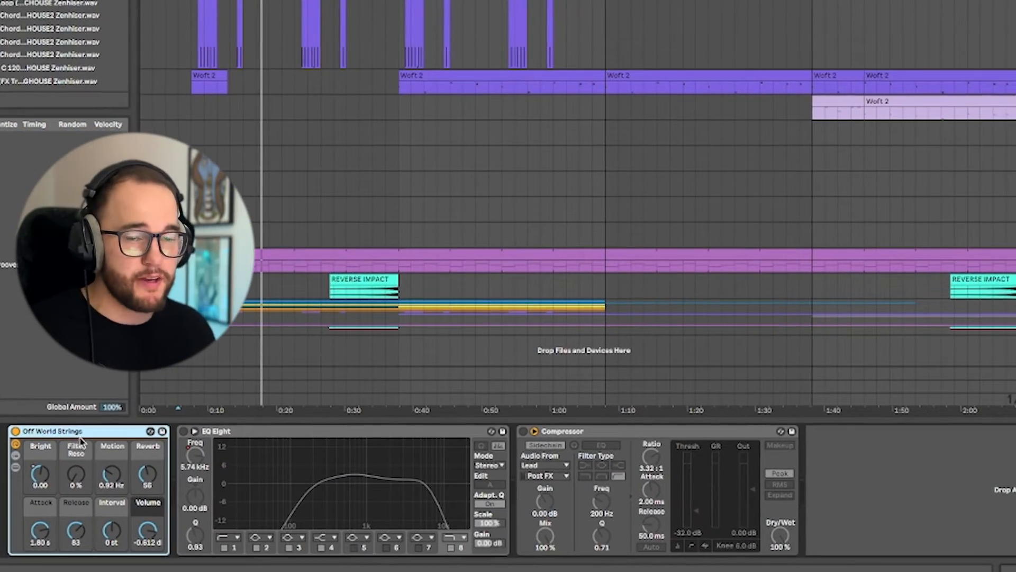
Show the arrangement automation for the Off World Strings Bright macro across the whole track
right_click(46, 476)
left_click(90, 260)
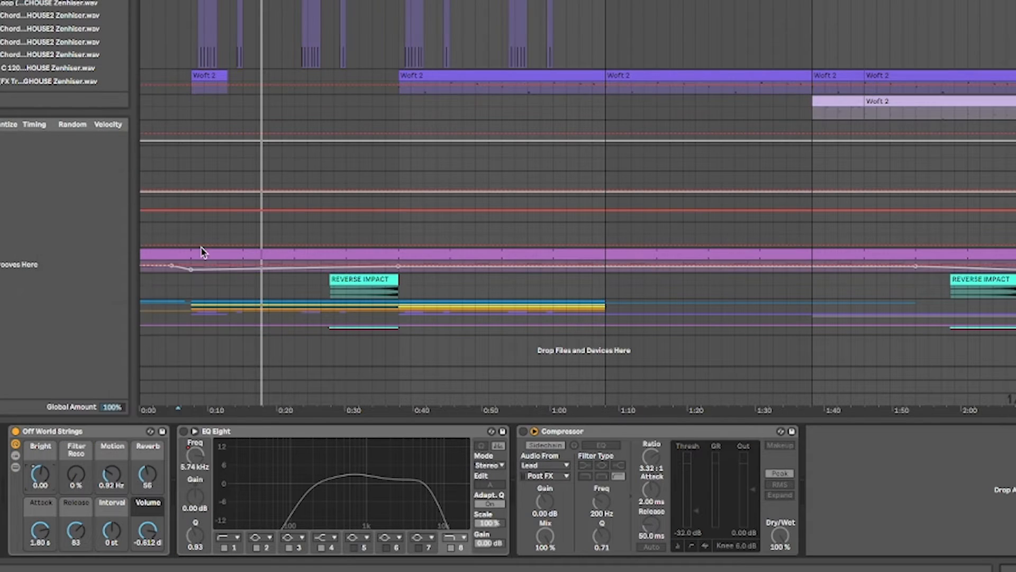
scroll(465, 108, "down", 5)
Turn on the Strings track's EQ Eight and show the automation of its band 8 frequency
left_click(184, 431)
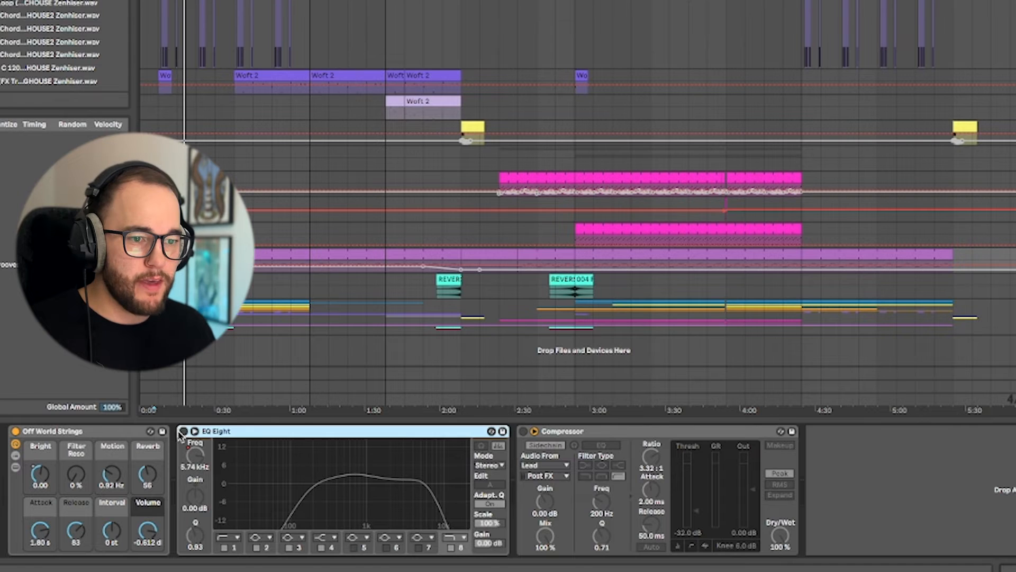
left_click(428, 492)
right_click(200, 465)
left_click(211, 464)
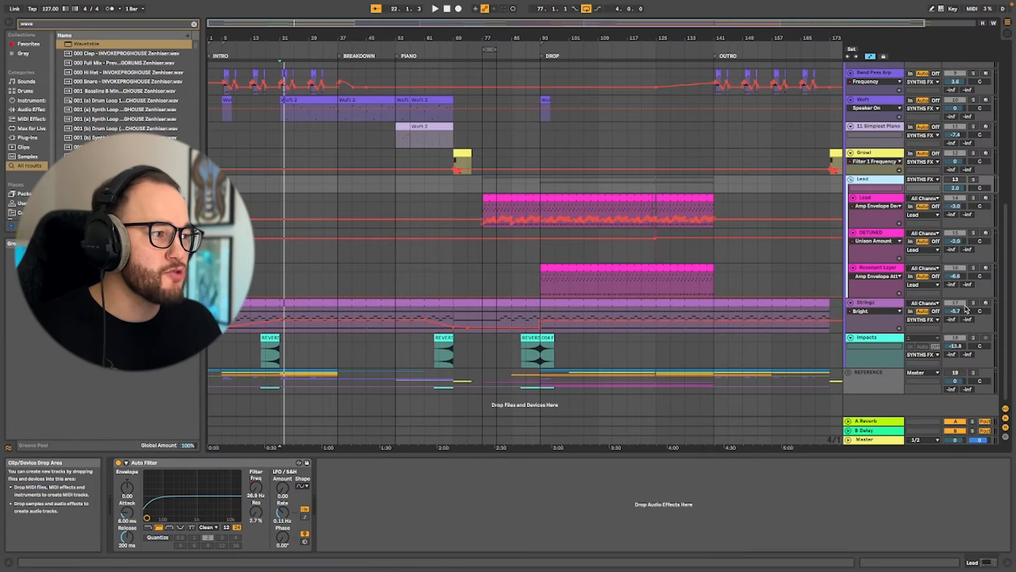
Solo the Strings track, display its EQ Eight 8 Frequency A automation and bring up the track's devices
left_click(973, 303)
left_click(895, 312)
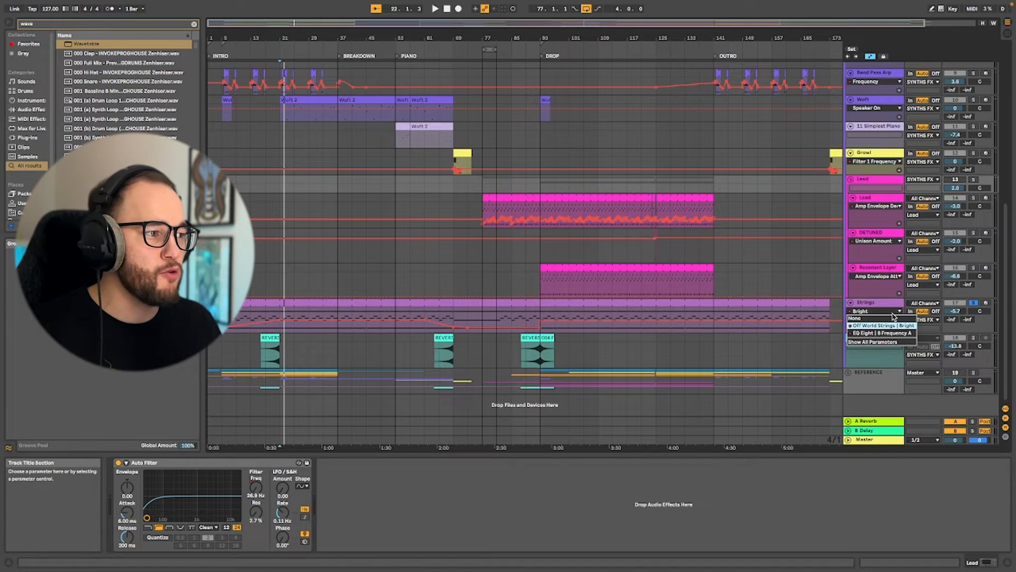
left_click(893, 335)
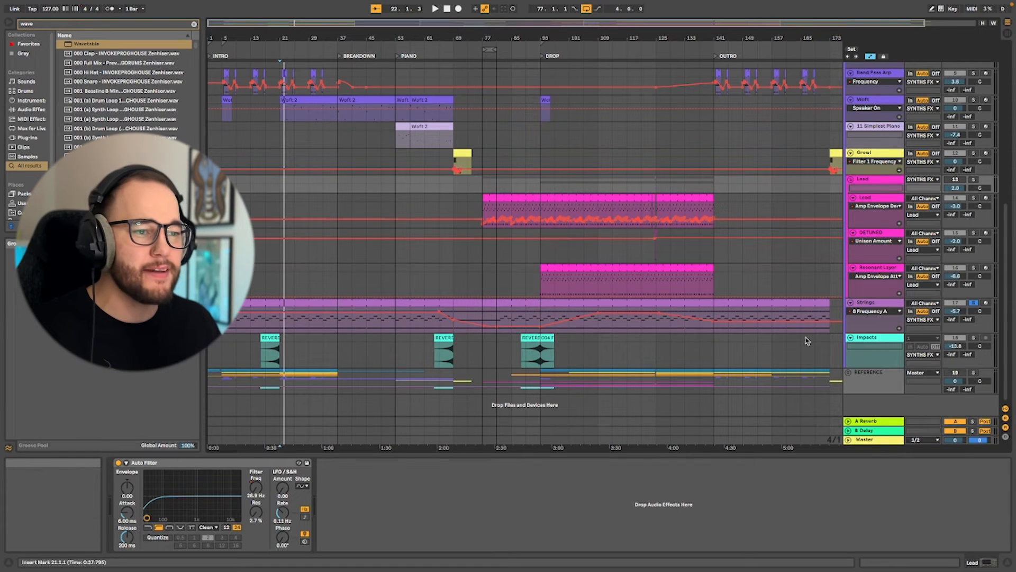
left_click(876, 306)
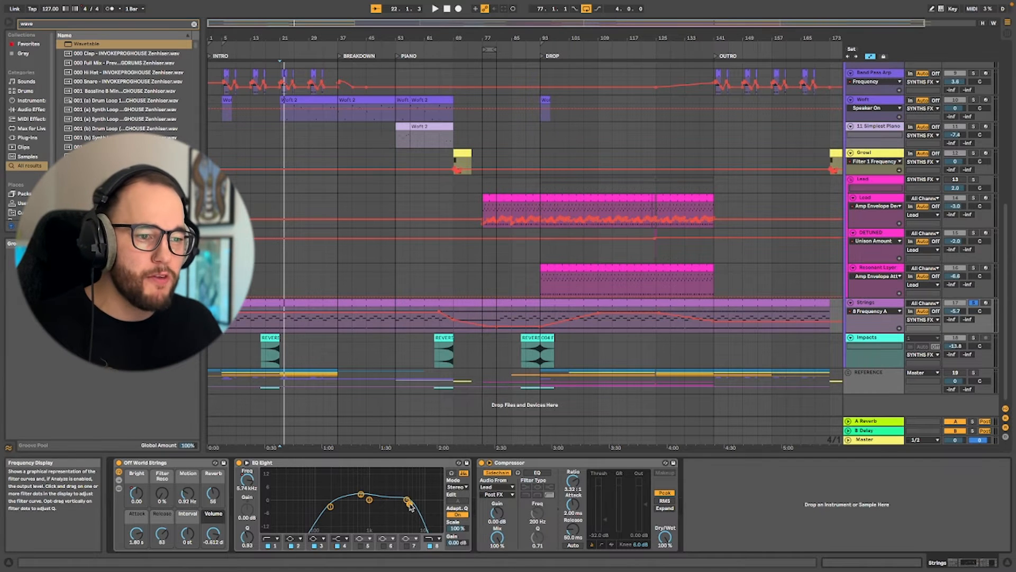
Audition the soloed Strings from bars 61, 69 and 93 to hear the filter frequency automation
left_click(424, 281)
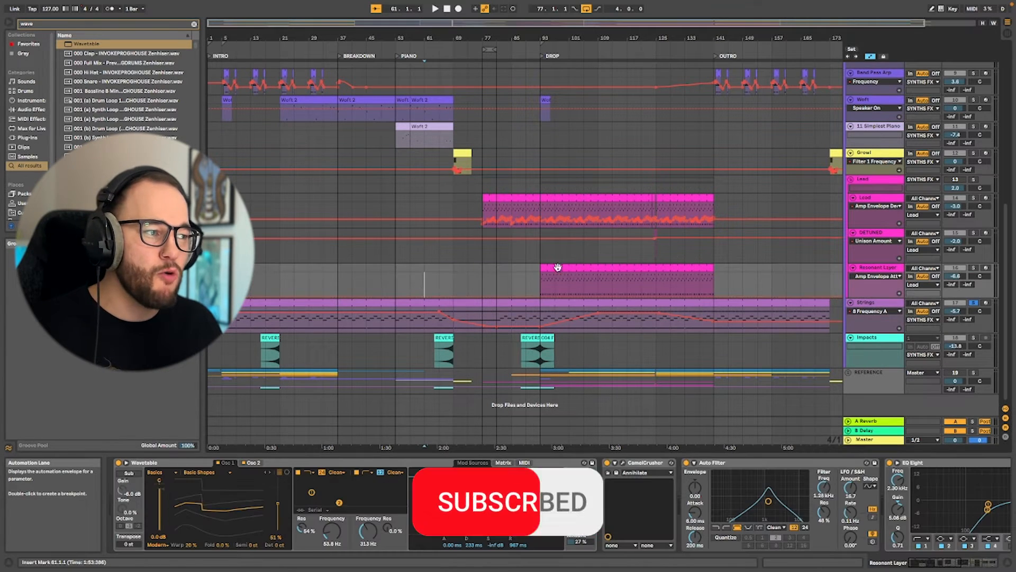
key("space")
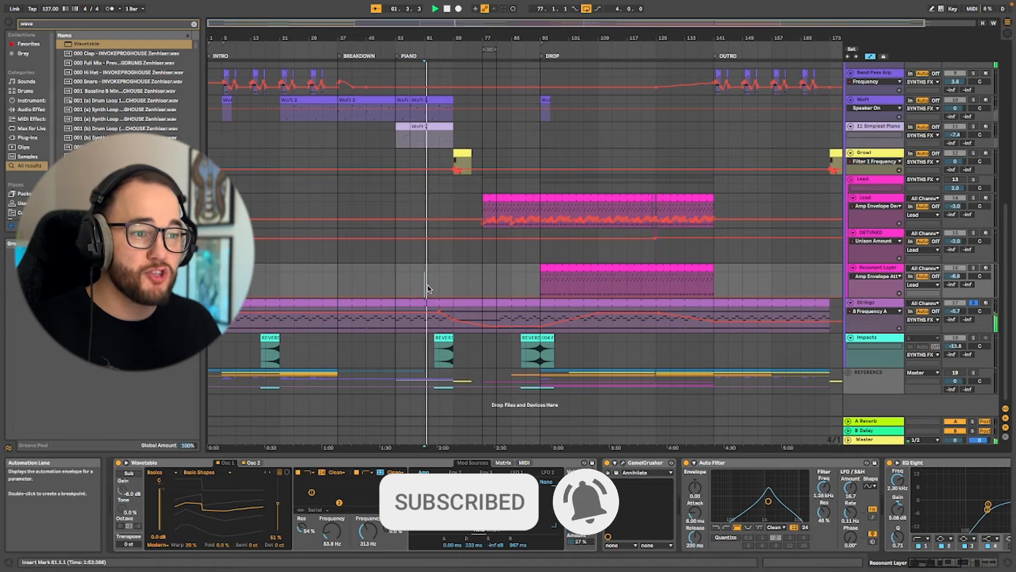
left_click(454, 284)
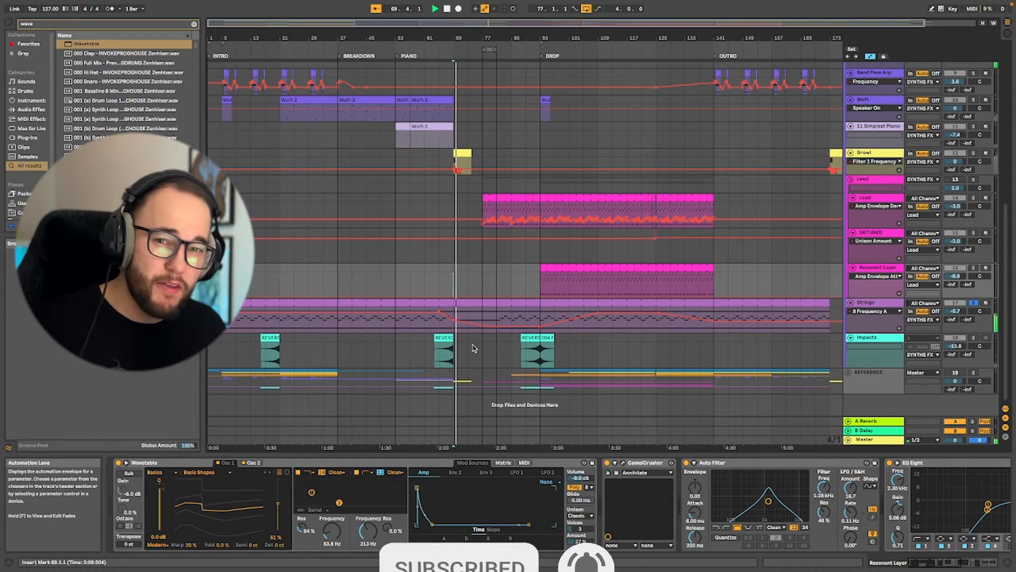
key("space")
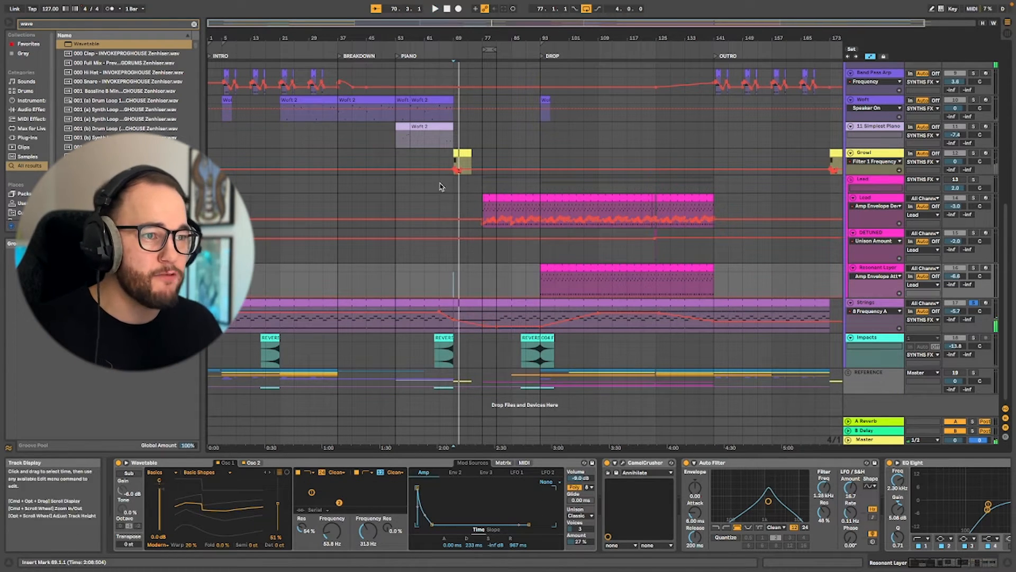
left_click(540, 286)
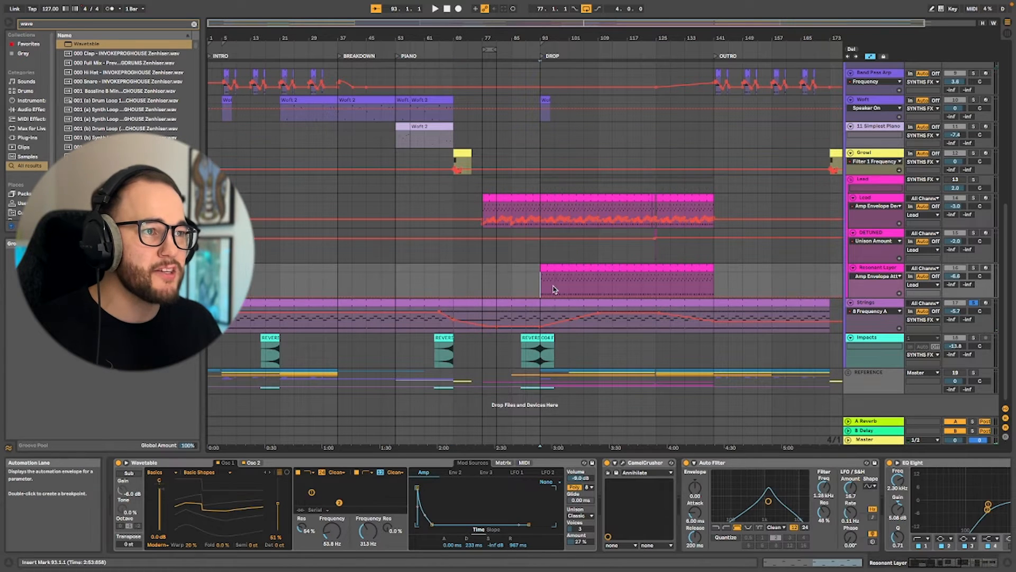
key("space")
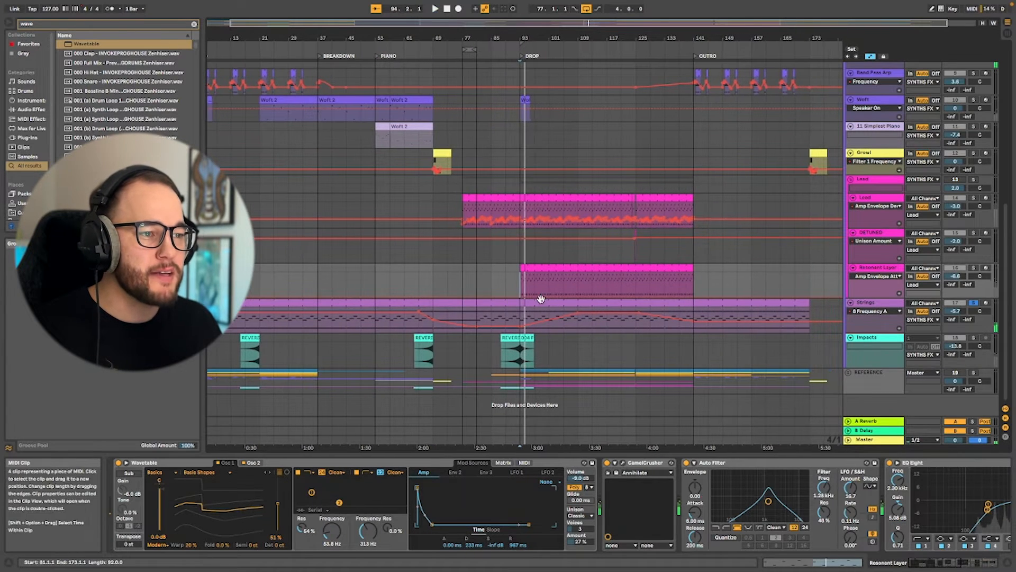
Switch the Strings automation display back to Off World Strings Bright and examine its curve from the intro to the piano section
left_click(895, 326)
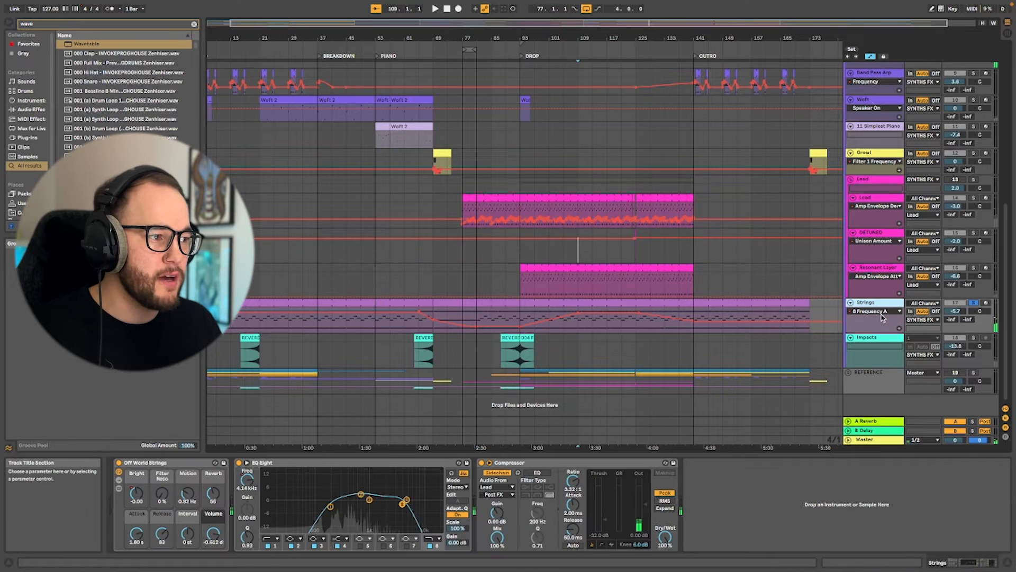
left_click(880, 312)
left_click(883, 325)
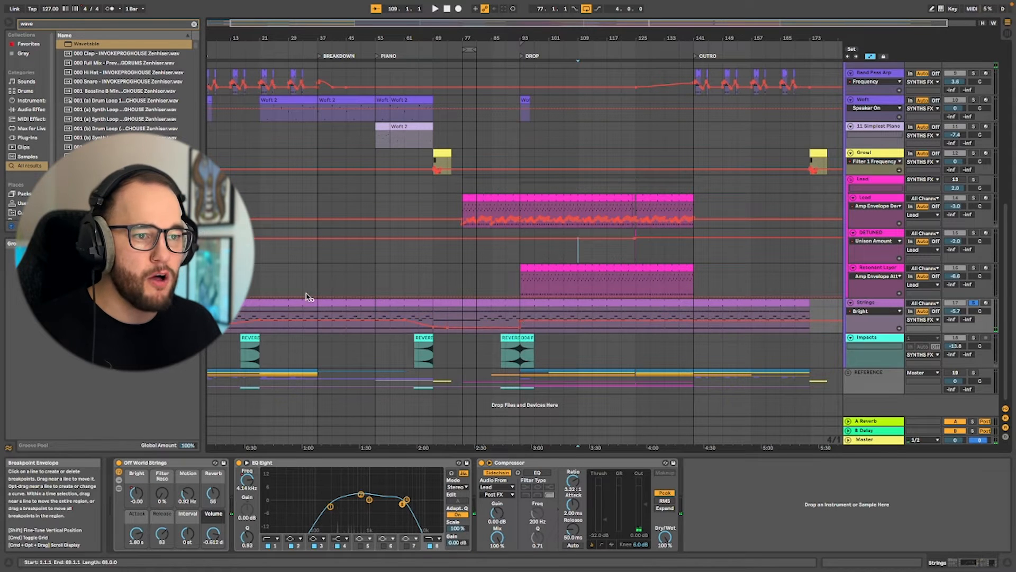
left_click(291, 286)
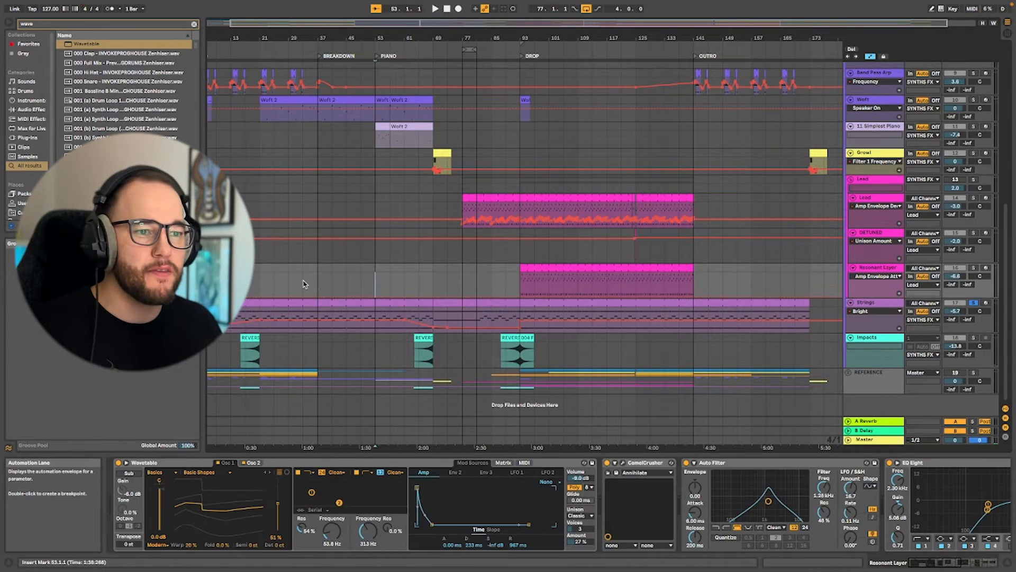
scroll(319, 296, "left", 2)
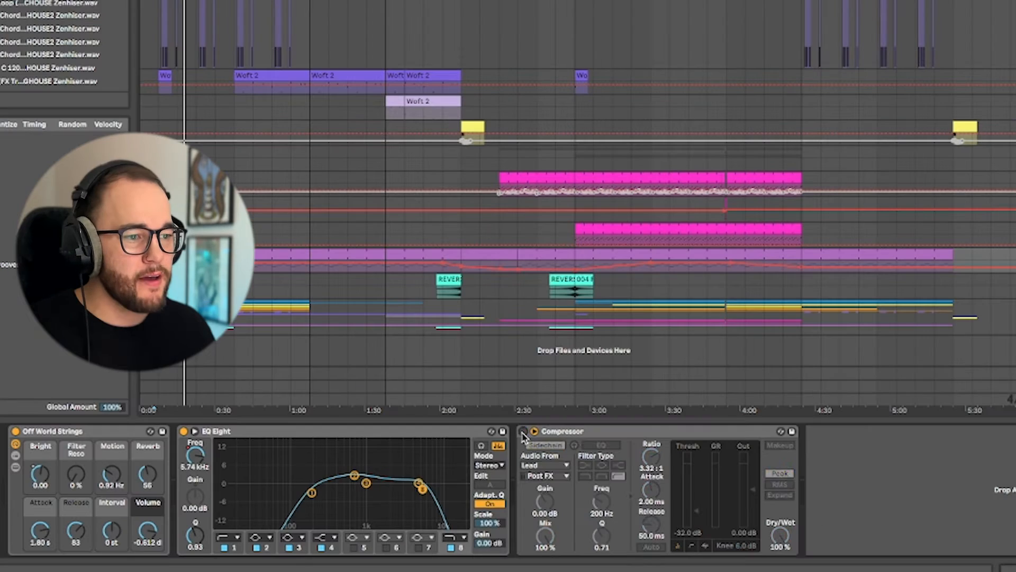
Turn on the Strings track's Compressor, sidechained from Lead Post FX, and play the drop
left_click(536, 446)
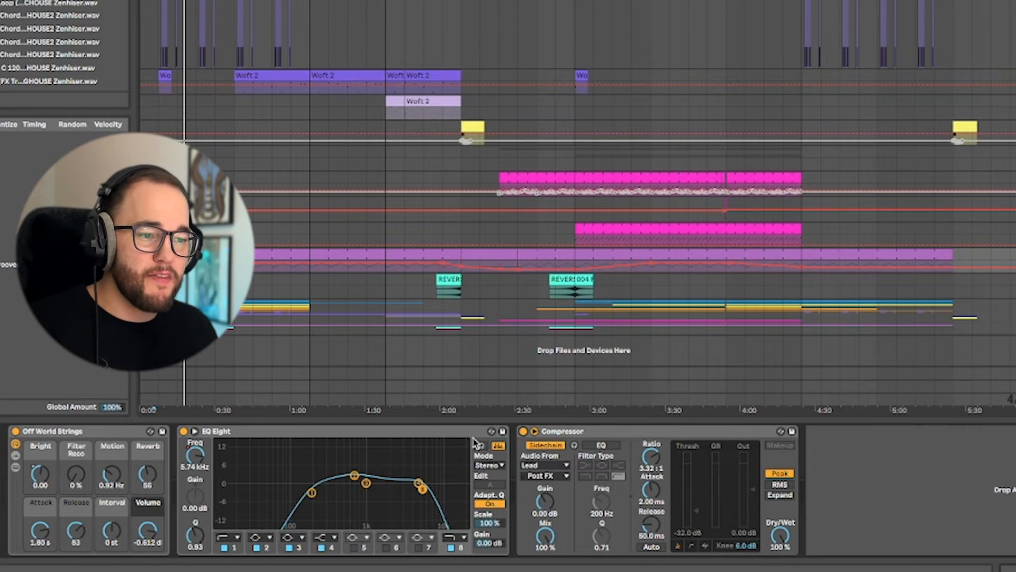
left_click(472, 439)
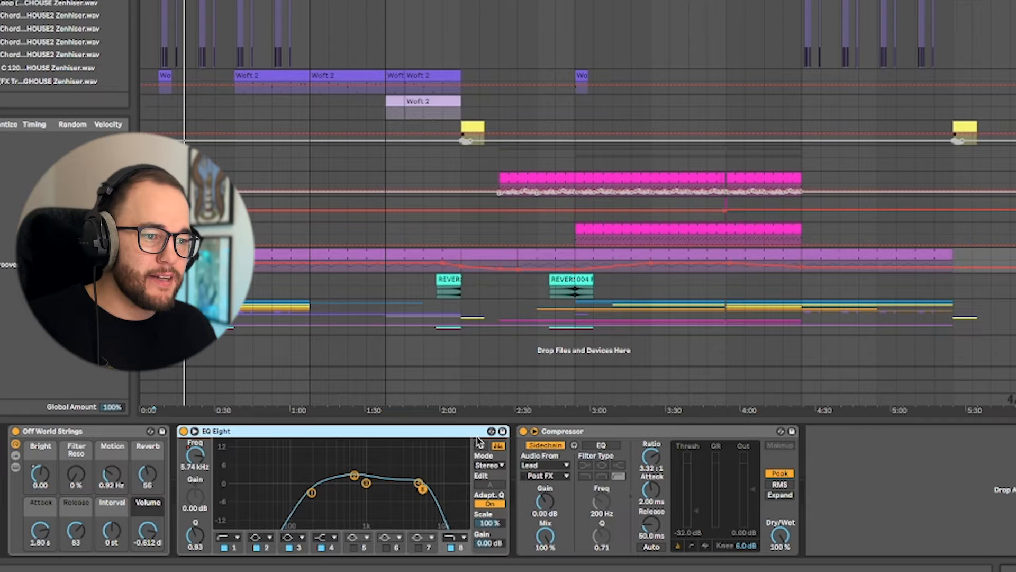
left_click(571, 440)
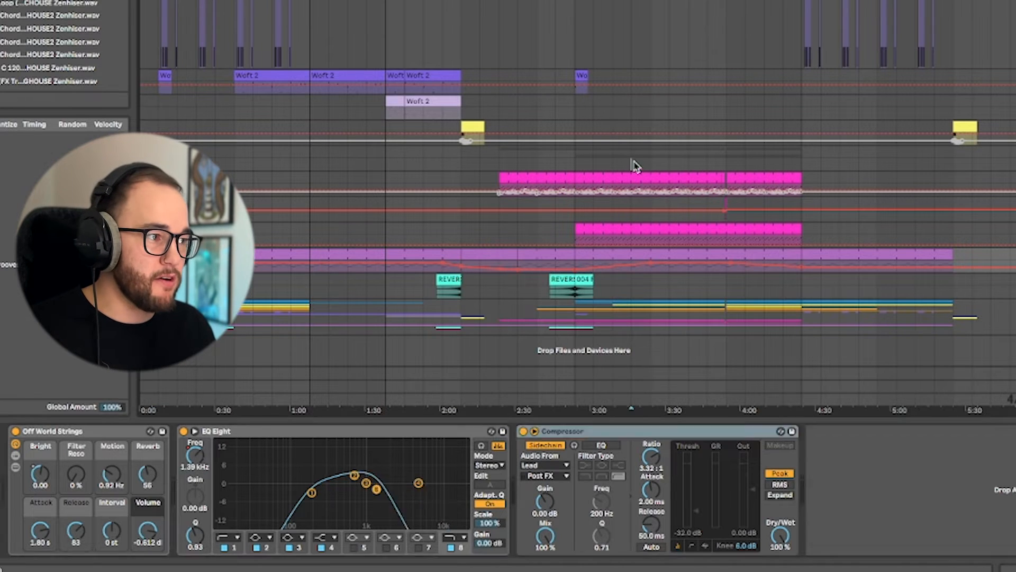
left_click(631, 164)
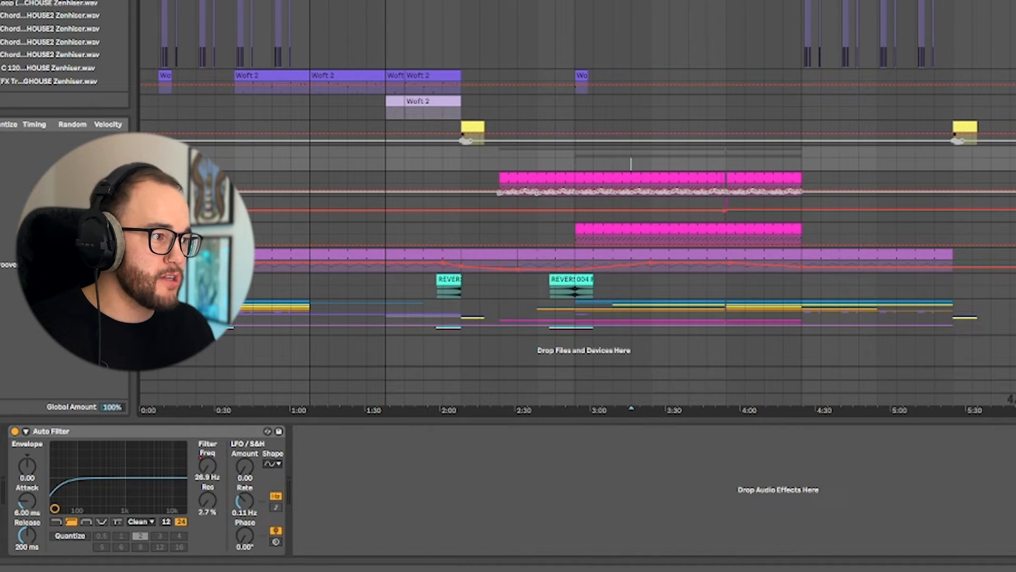
left_click(703, 269)
key("space")
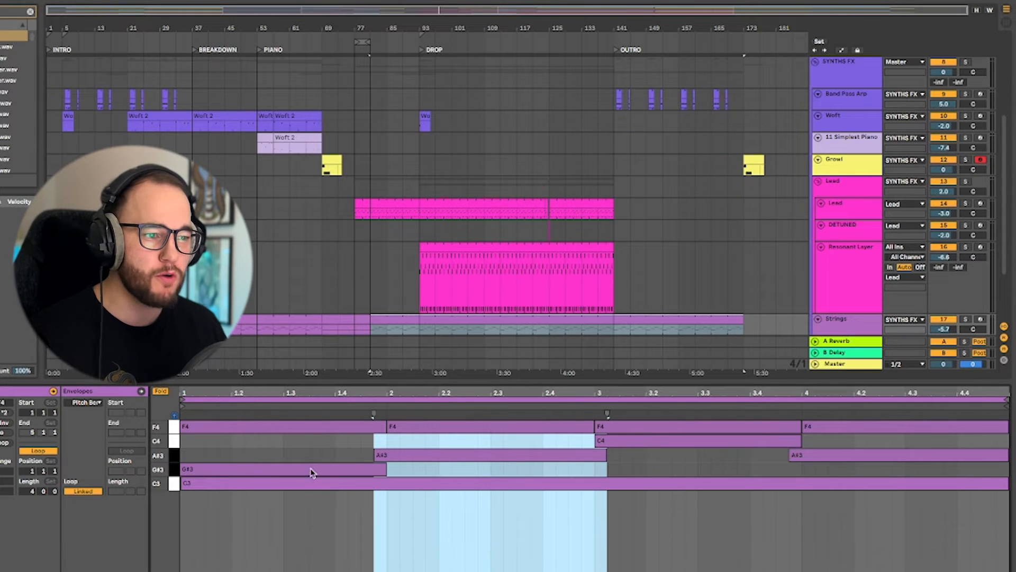
Play the Strings clip's chord notes, and examine the Strings clips between bars 69 and 81 and from bar 81 onward
left_click(244, 456)
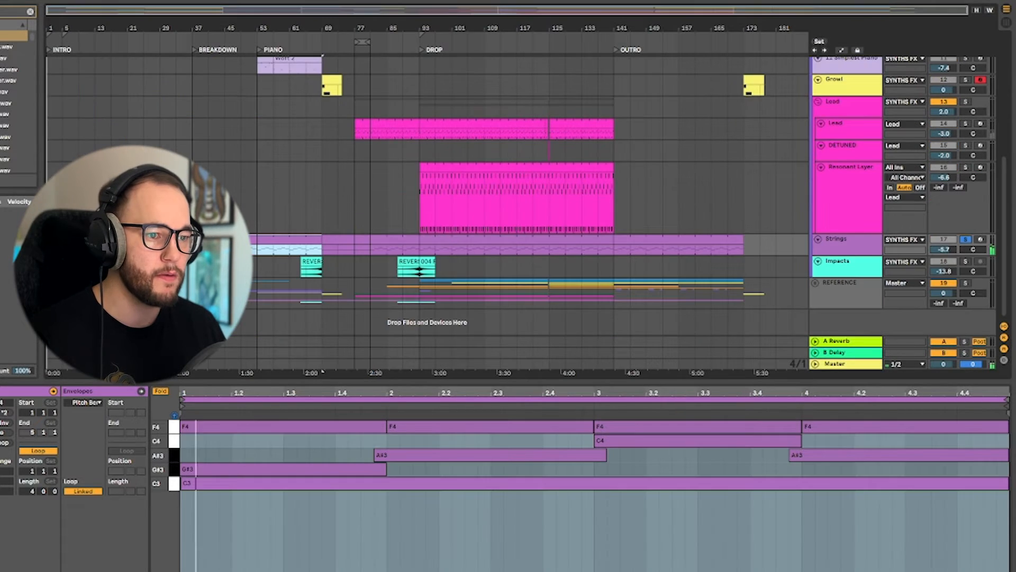
left_click(449, 525)
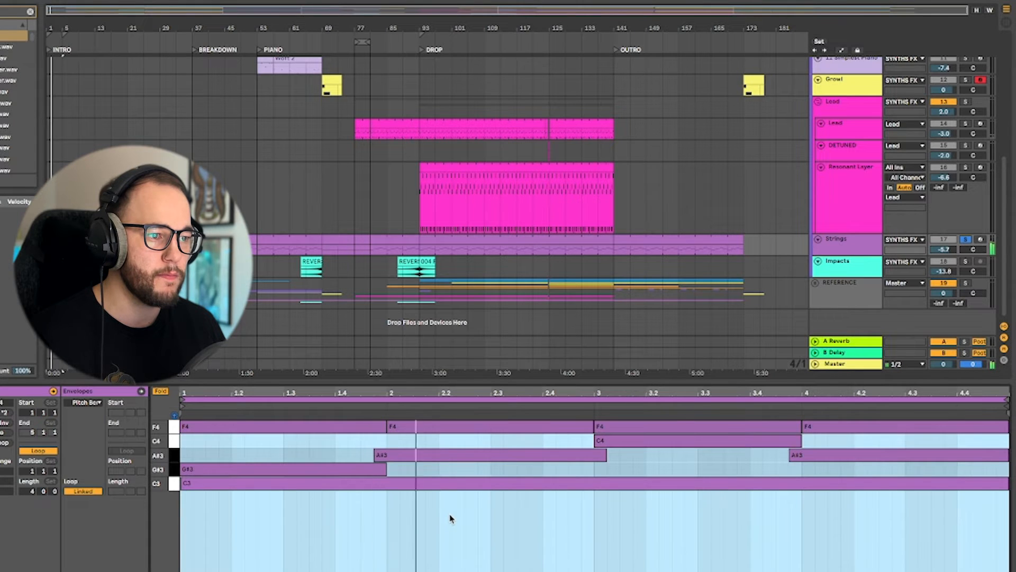
left_click(450, 516)
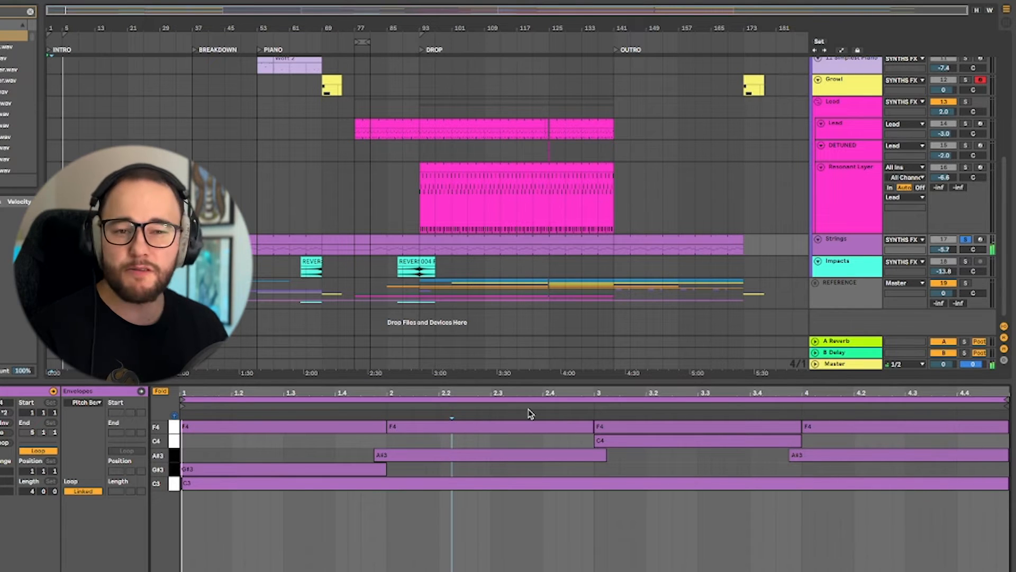
left_click(343, 241)
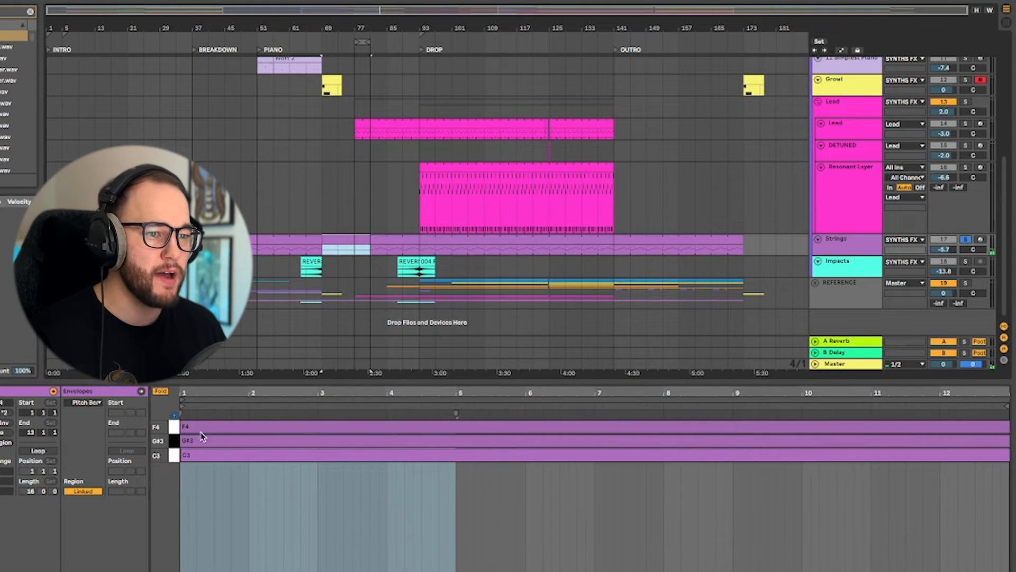
left_click(401, 241)
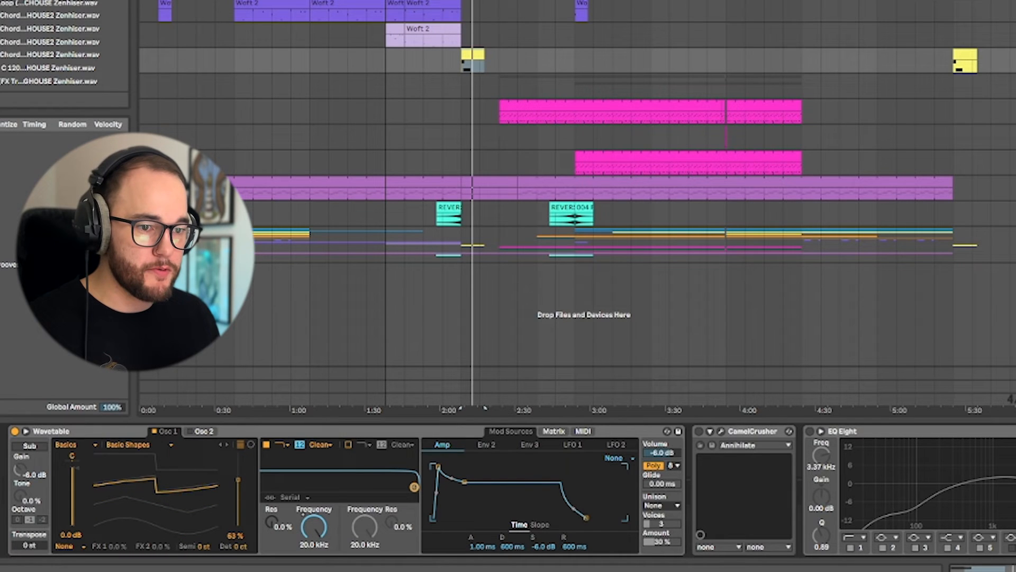
On the Growl Wavetable, set Osc 1's position to 67% and pitch to -12 st, turn on Osc 2, and lower Filter 1 to 155 Hz
left_click_drag(111, 492, 111, 490)
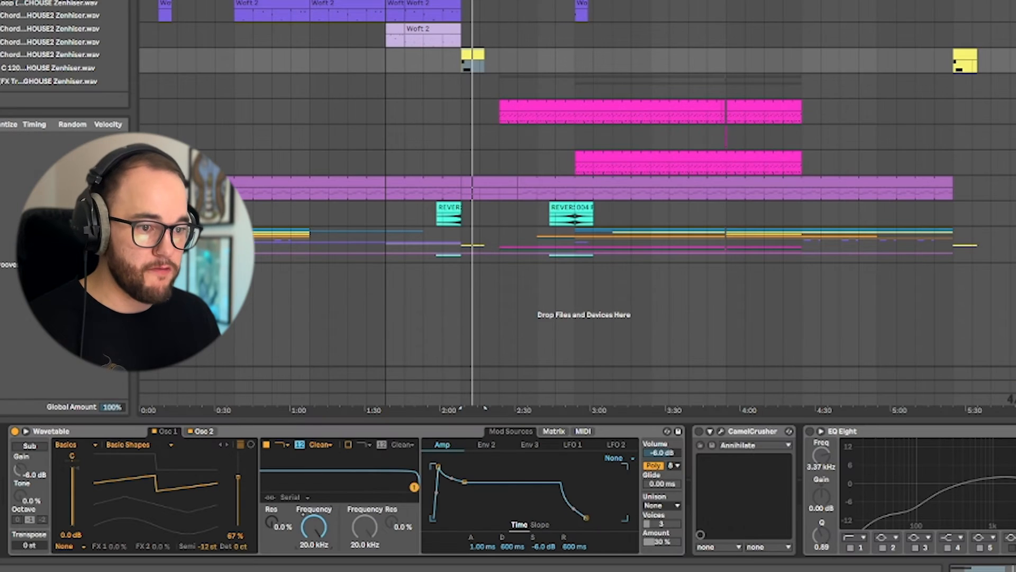
left_click_drag(414, 487, 326, 486)
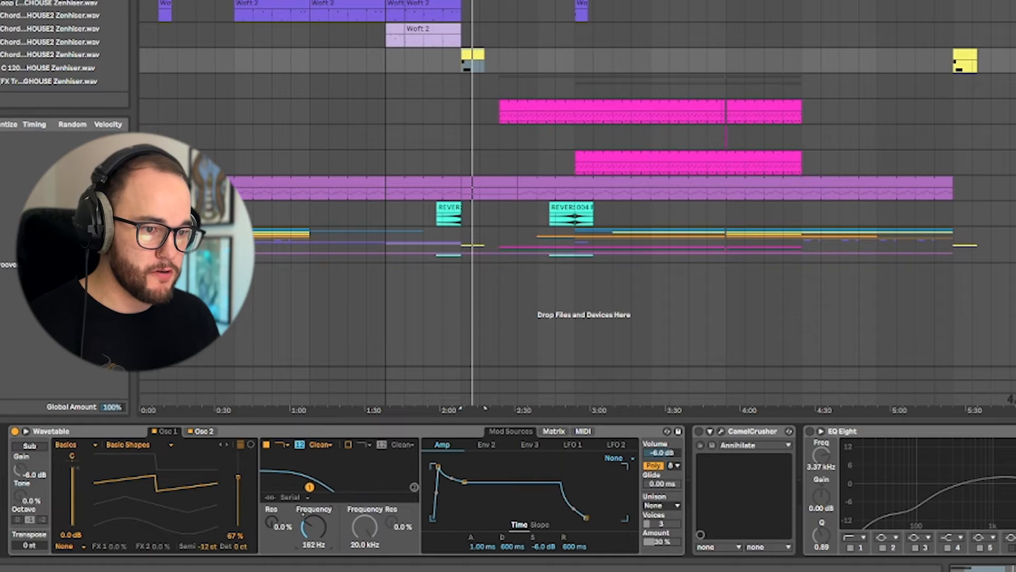
Set the Growl Env 2 attack to 0.00 ms and sustain to 33%, and route Env 2 to Filter 1 Freq at 78
left_click(484, 446)
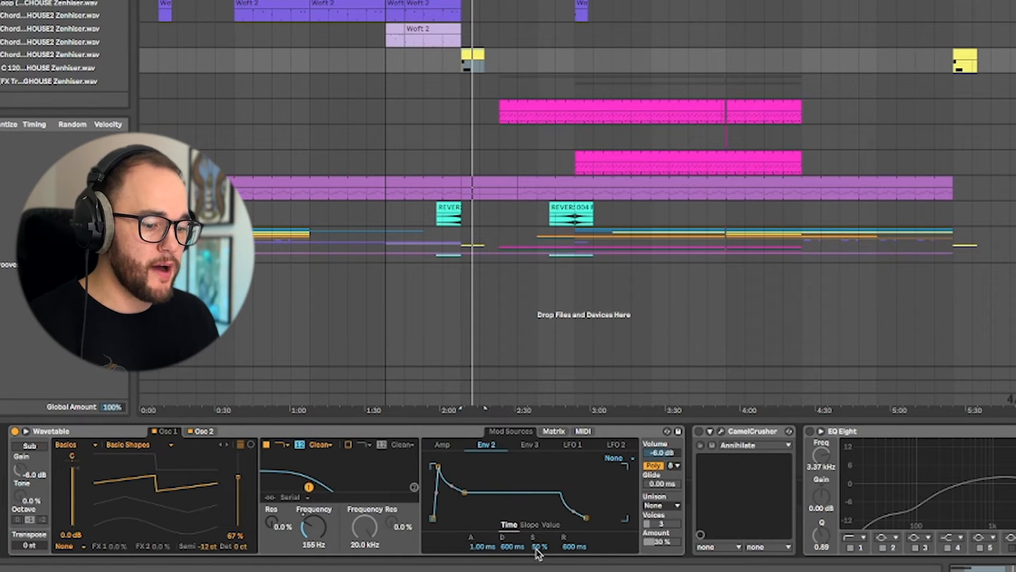
left_click_drag(537, 549, 536, 558)
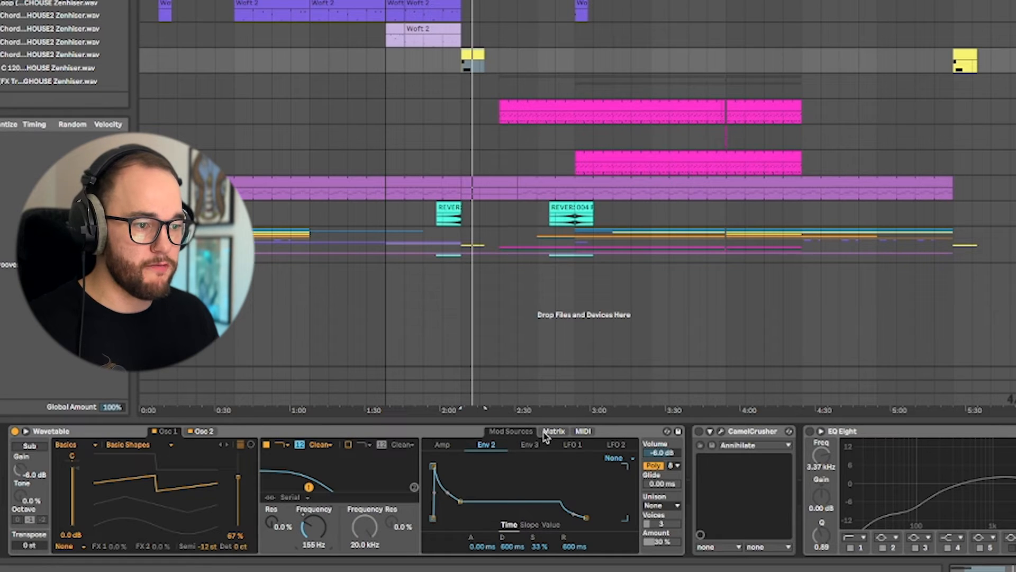
left_click(553, 431)
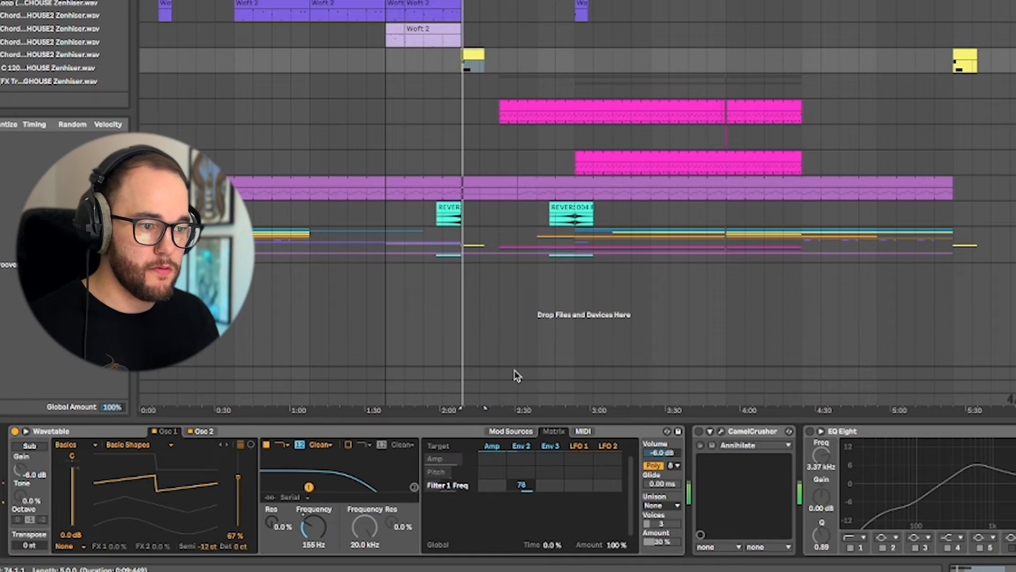
Shape the Growl Env 2 with attack 396 ms, decay 2.76 s, sustain 17% and release 2.49 s
left_click(532, 445)
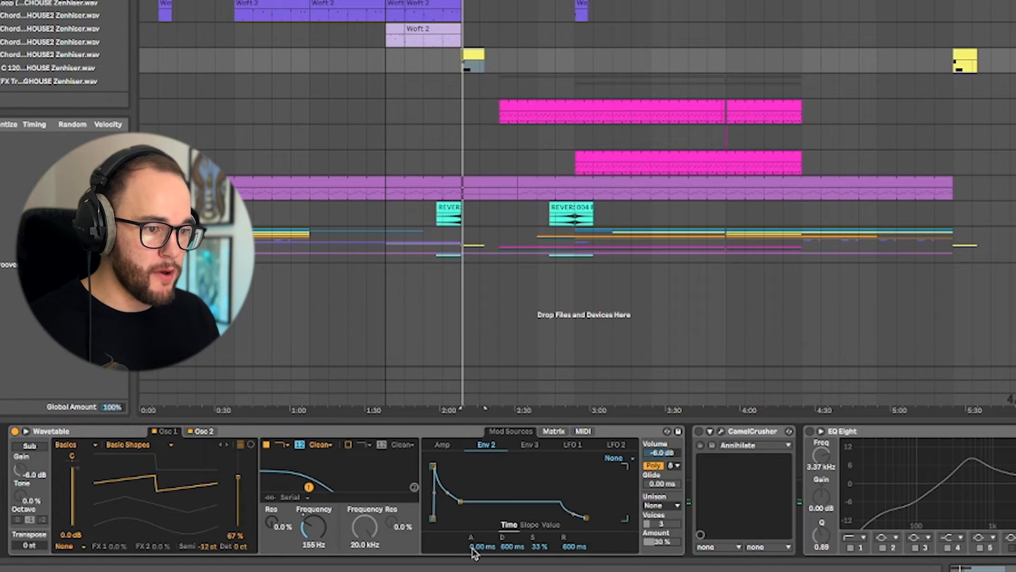
left_click_drag(482, 547, 482, 492)
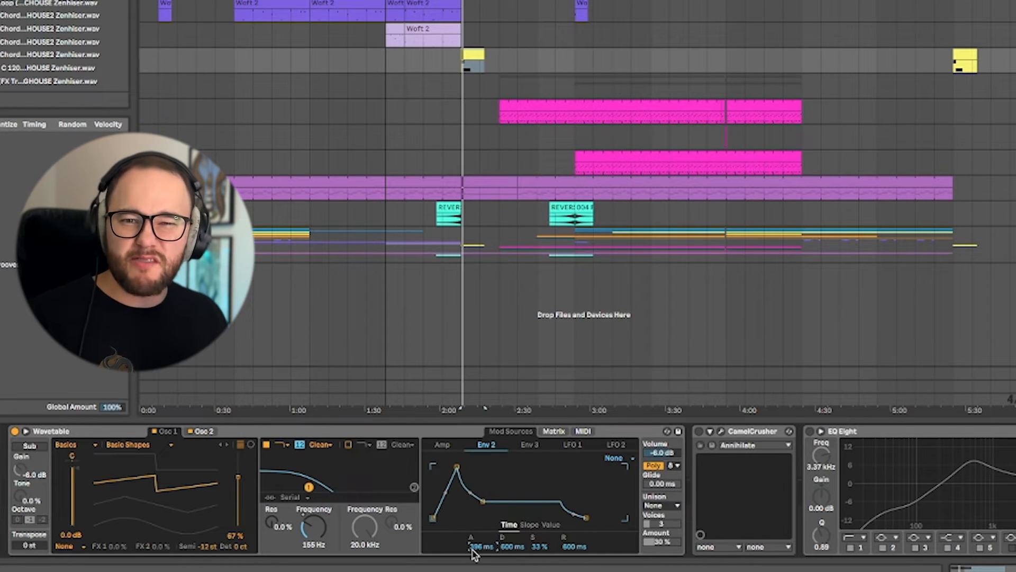
left_click_drag(540, 546, 540, 551)
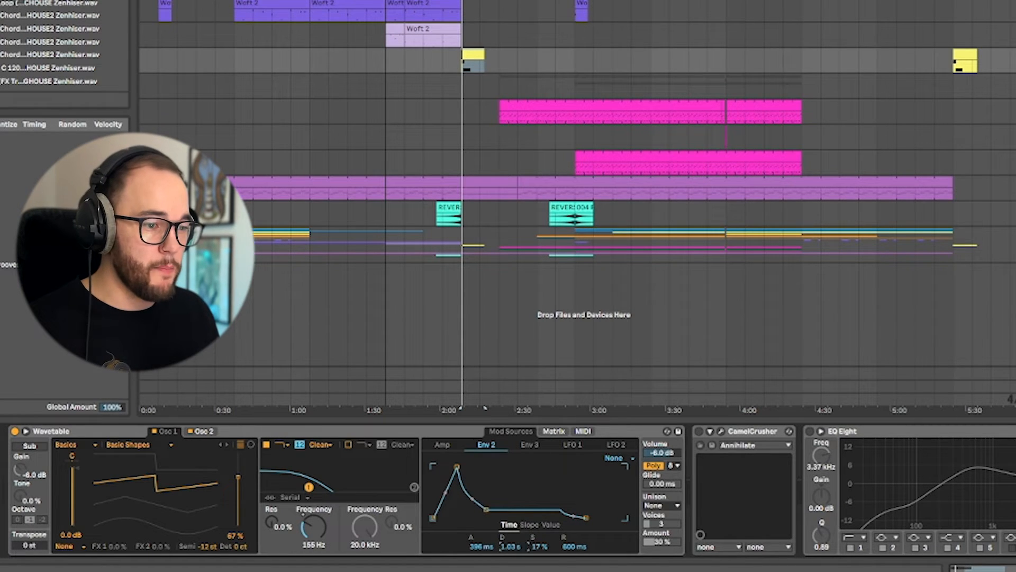
left_click_drag(511, 546, 511, 541)
left_click_drag(575, 546, 575, 542)
Set the Growl Wavetable's unison to Classic with an 18% amount, and make it mono with a 1.17 s glide
left_click(662, 505)
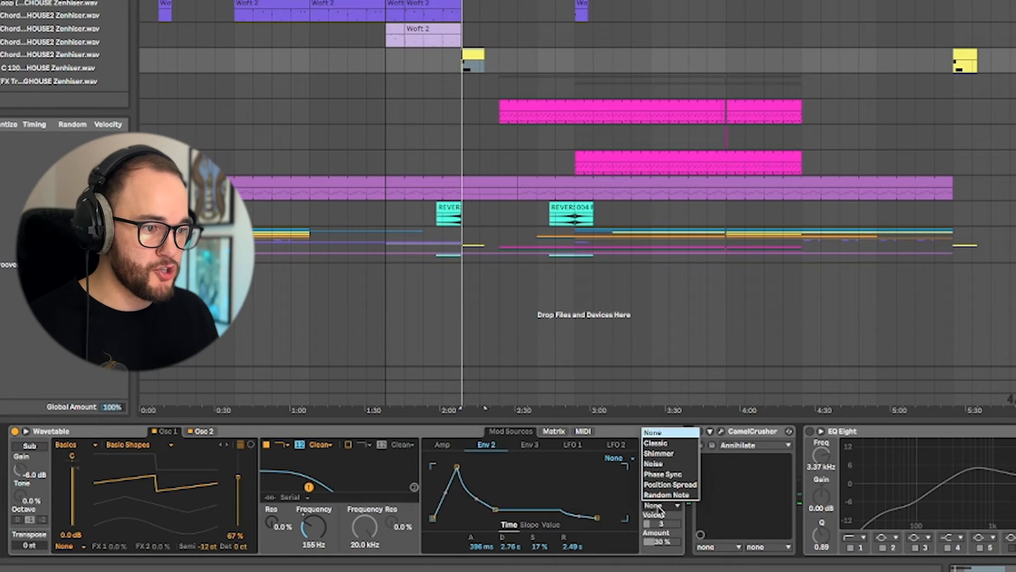
left_click(669, 449)
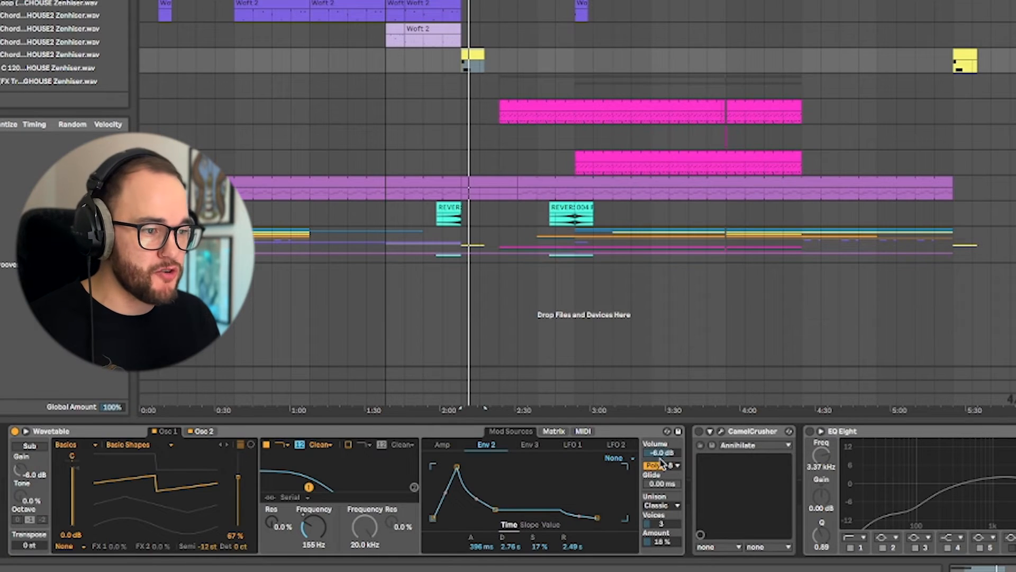
left_click(660, 463)
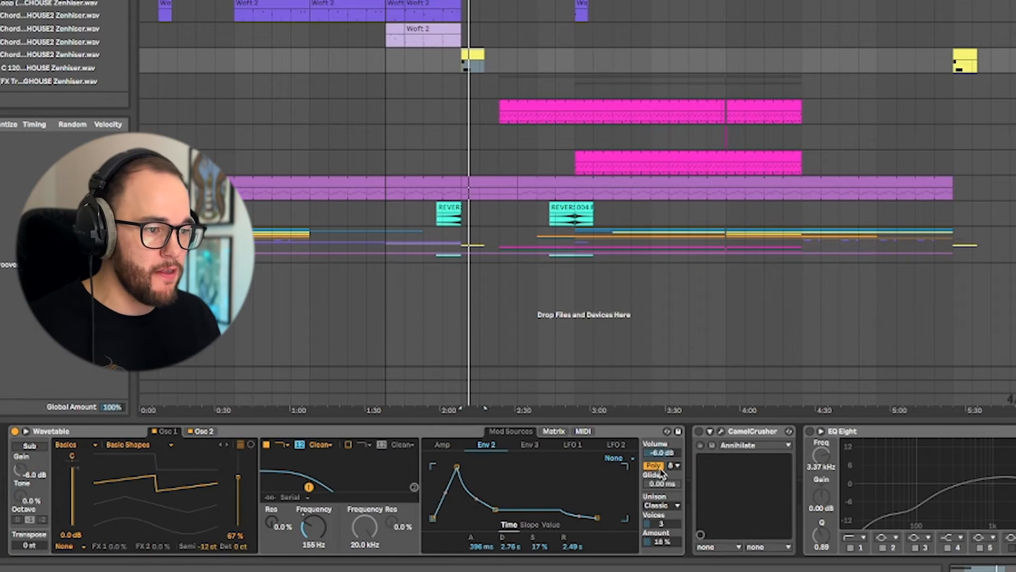
left_click_drag(662, 484, 661, 472)
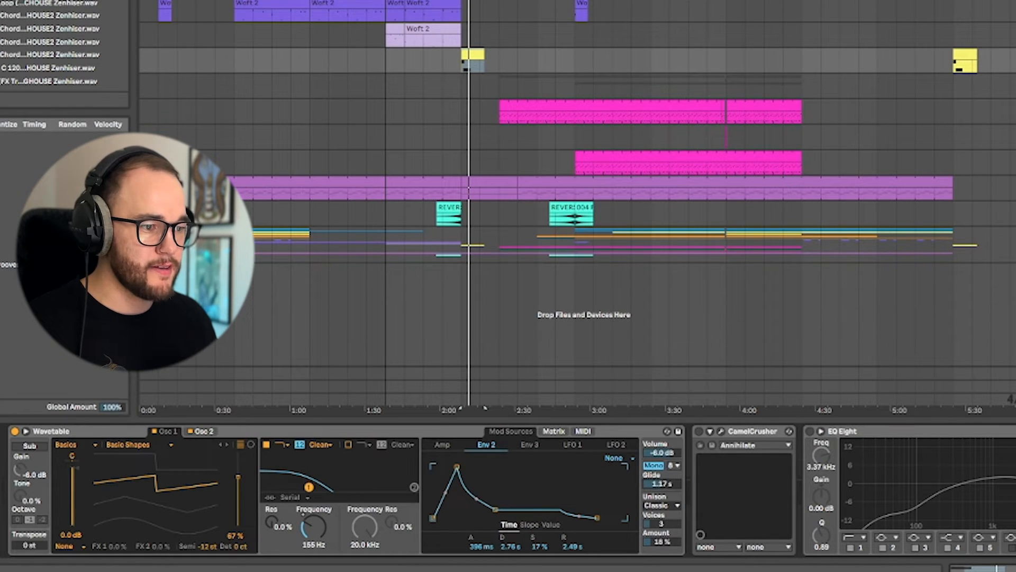
Examine the overlapping G1 and F1 notes in the Growl clip before bar 3 and play them
double_click(471, 53)
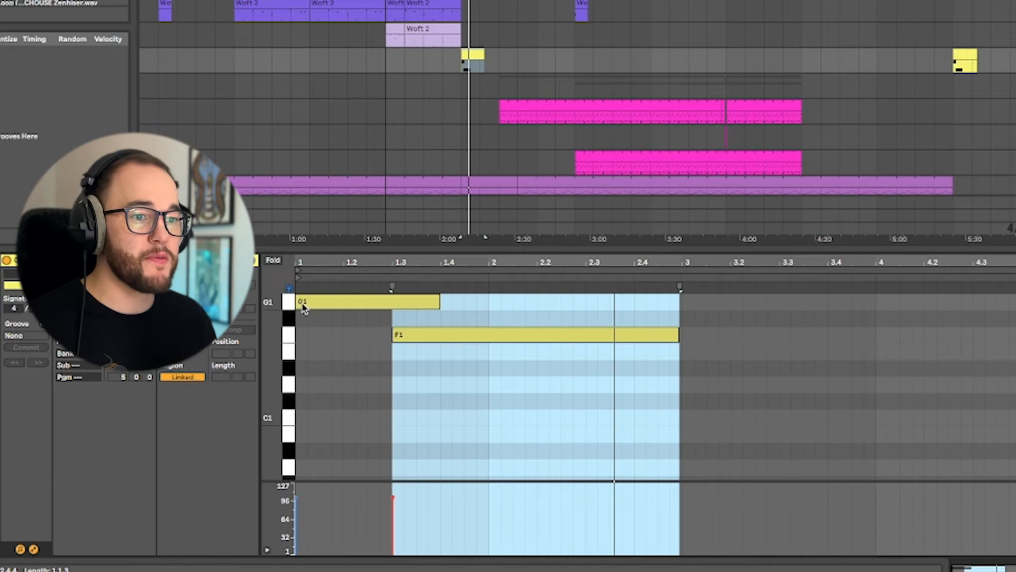
key("space")
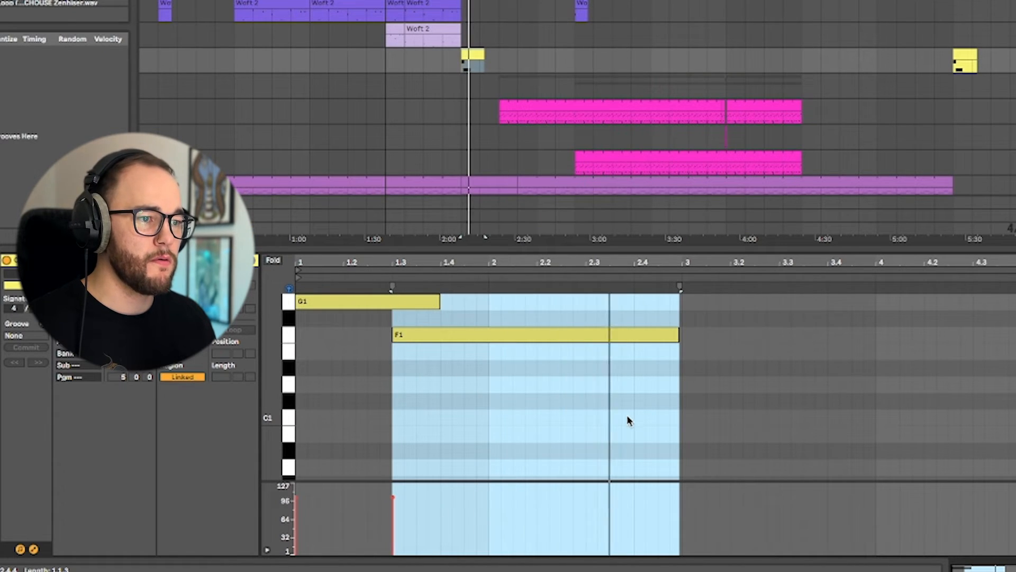
key("shift+Tab")
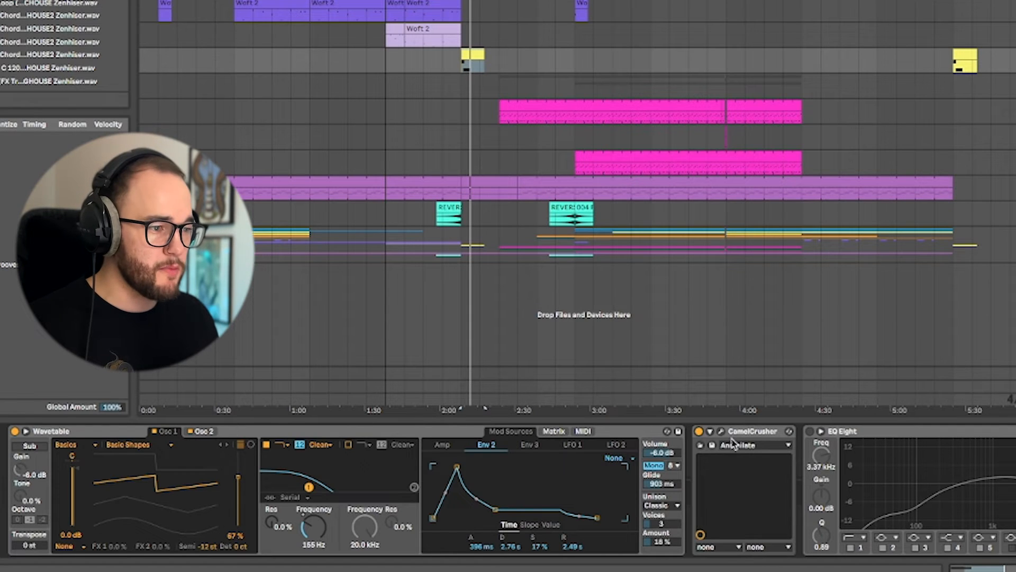
Open CamelCrusher's Annihilate patch on the Growl, then turn on EQ Eight and select its band 2
left_click(722, 432)
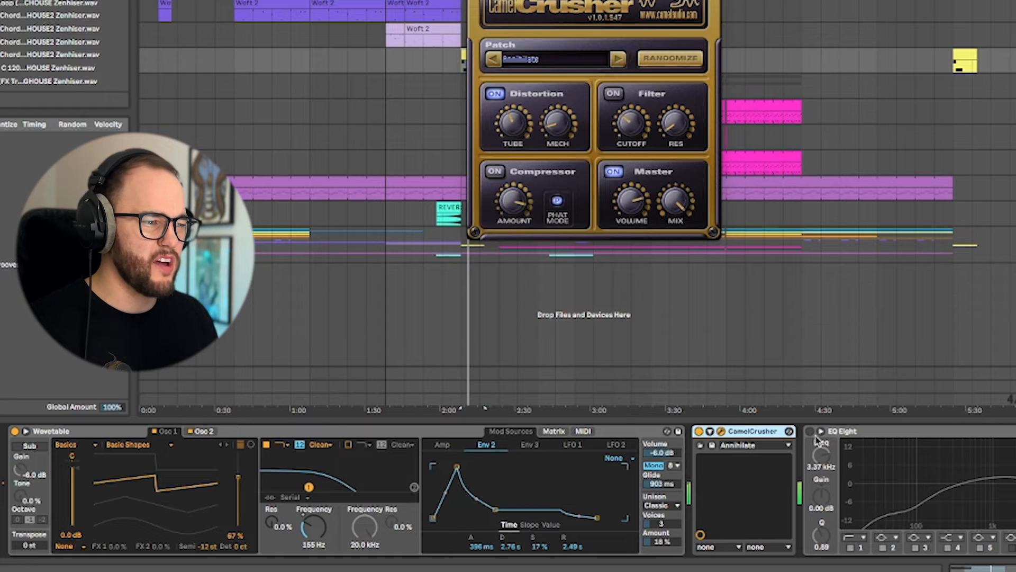
scroll(936, 495, "right", 5)
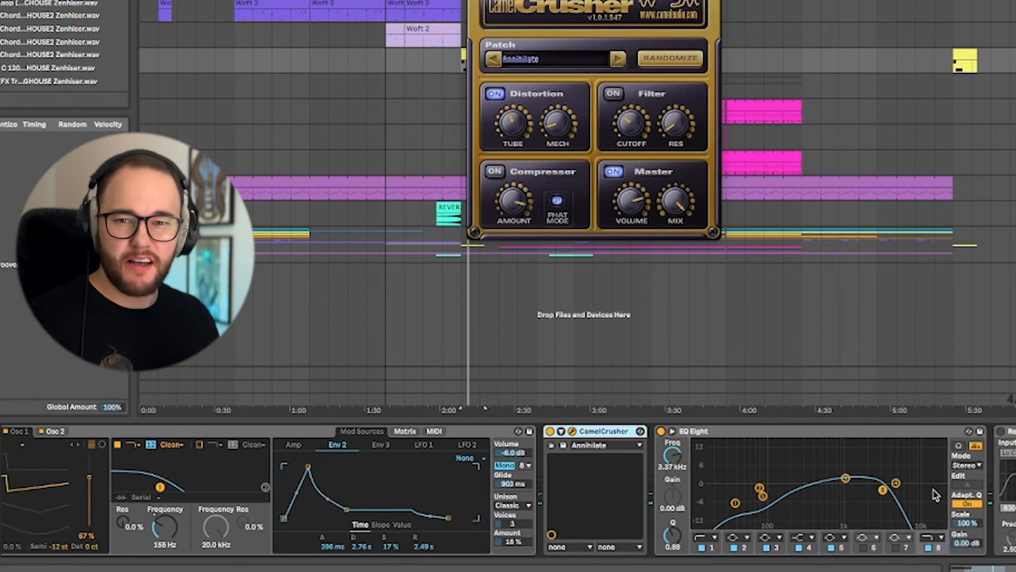
left_click(828, 441)
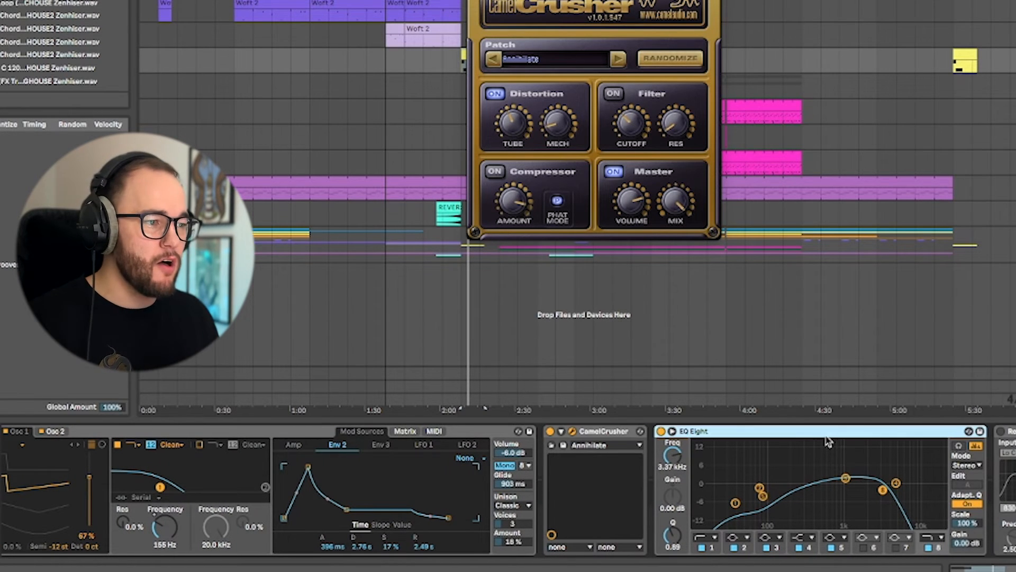
left_click(761, 489)
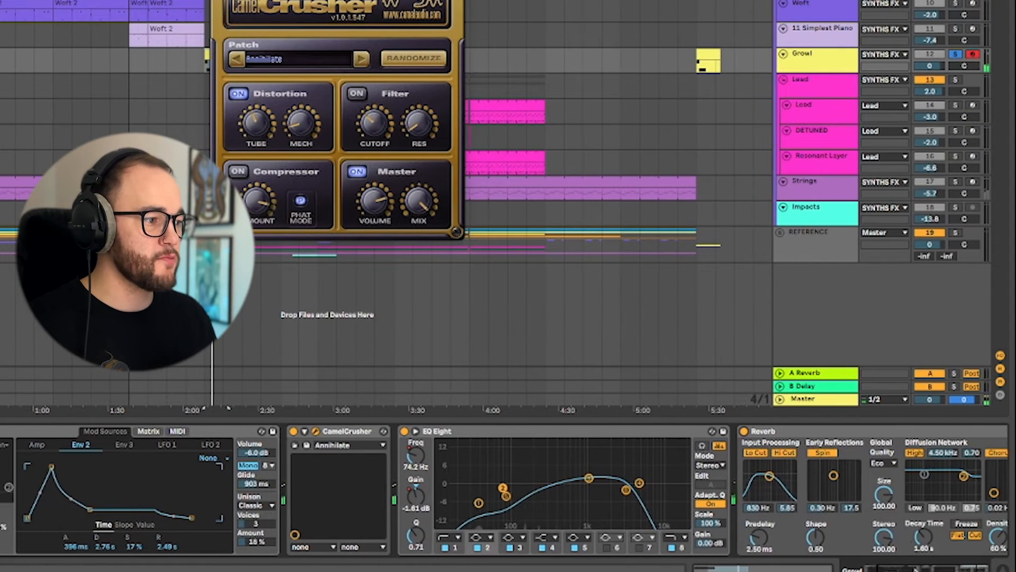
scroll(927, 478, "right", 3)
scroll(927, 478, "left", 5)
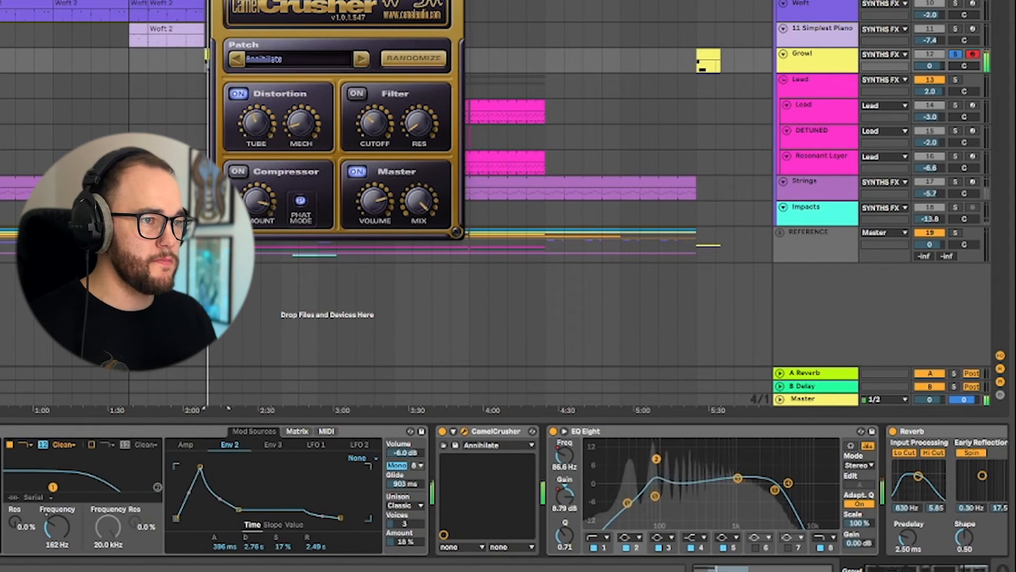
Close the CamelCrusher window, show the arrangement's automation, and re-enable automation of the Growl's Filter 1 Frequency
left_click(217, 1)
key("a")
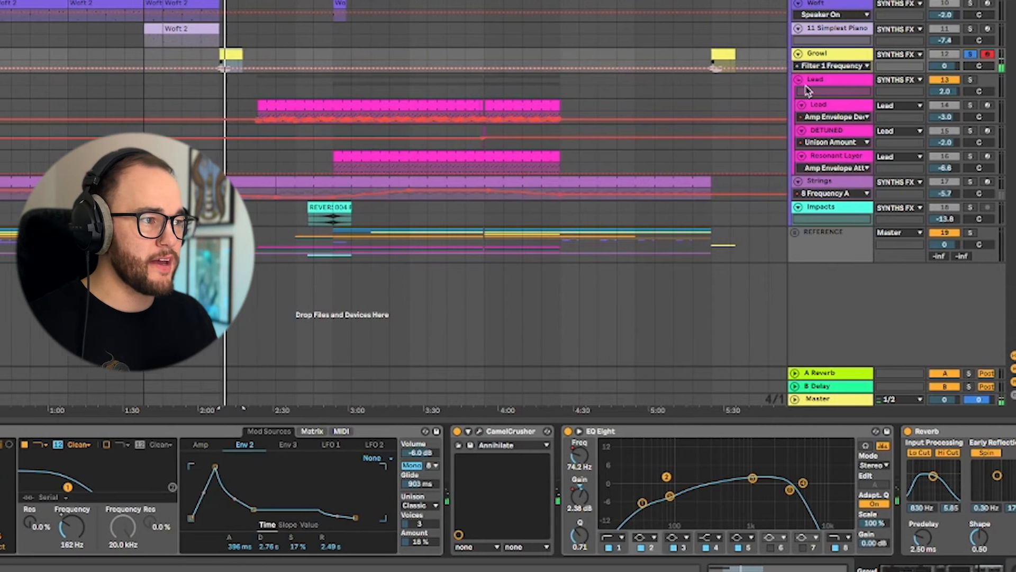
left_click(818, 66)
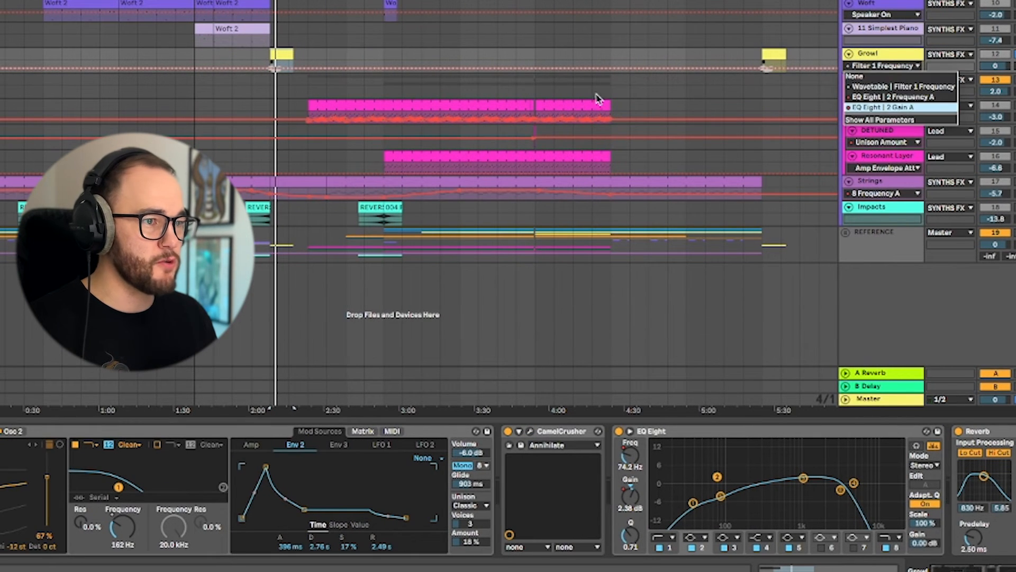
left_click(548, 80)
right_click(129, 526)
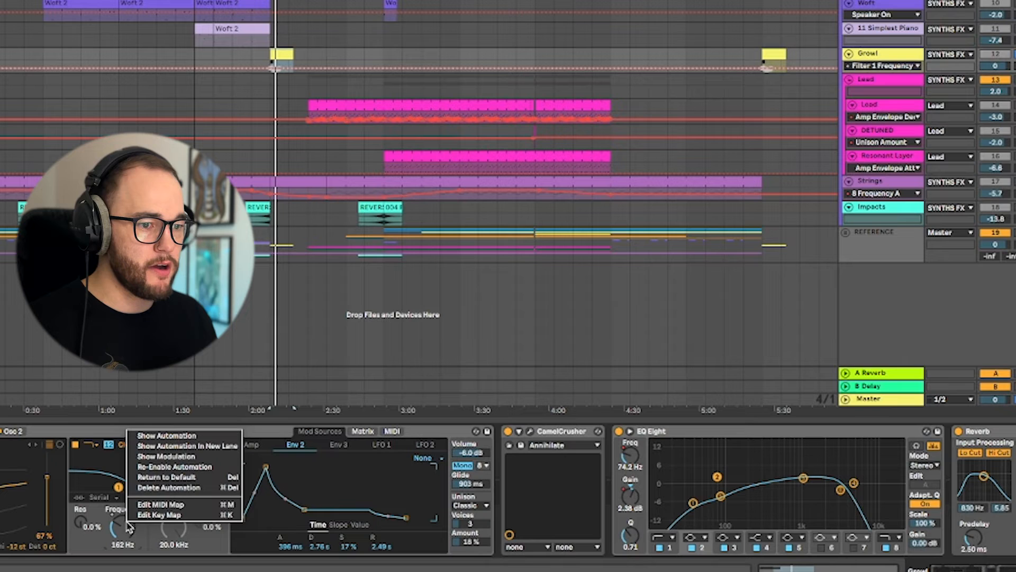
left_click(165, 478)
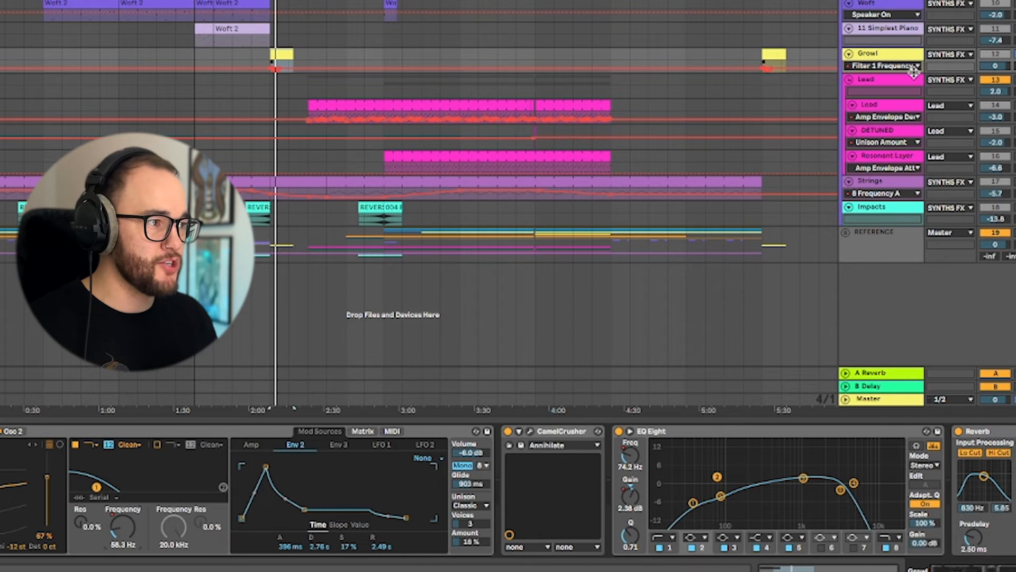
Enlarge the Growl track around its first clip, play it, and set Wavetable's Filter 1 slope to 24
left_click_drag(914, 73, 900, 213)
scroll(270, 143, "up", 8)
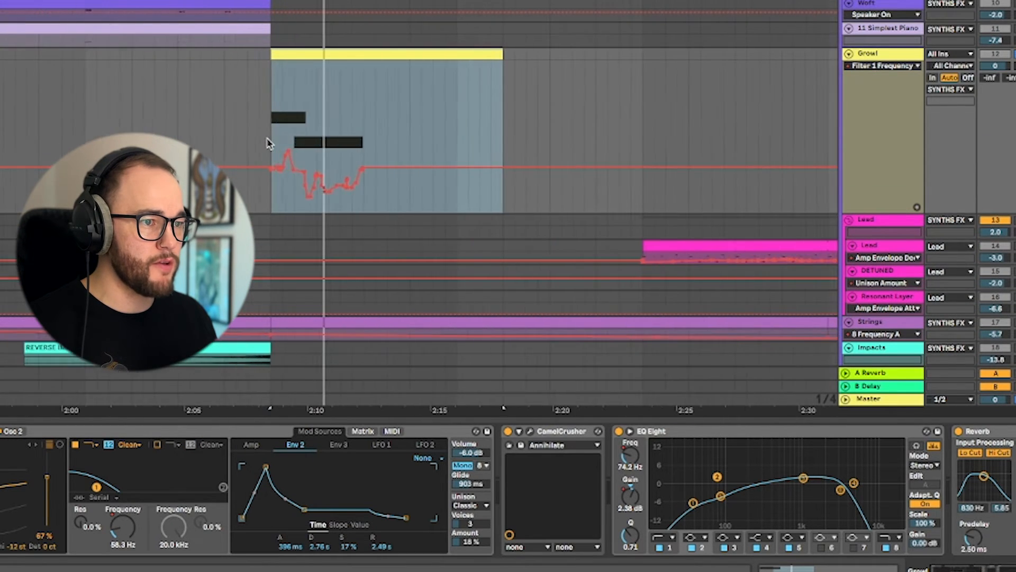
key("space")
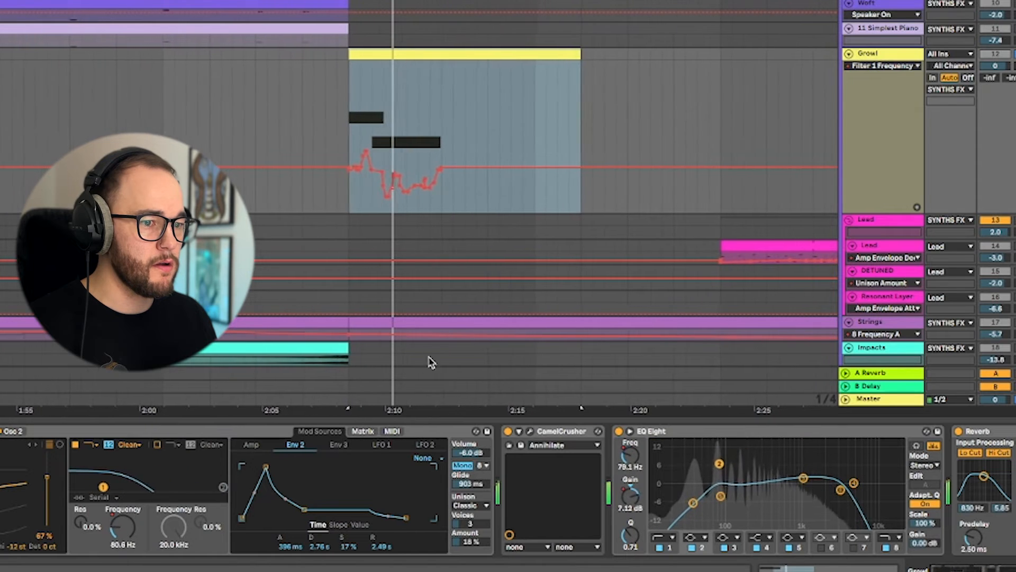
left_click(108, 445)
key("space")
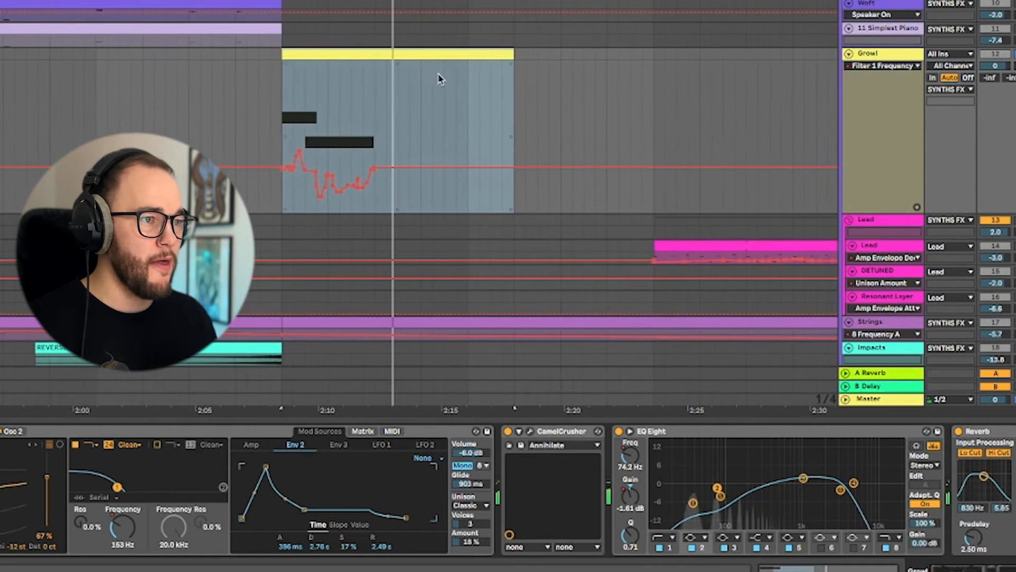
Open the Growl clip and examine its Pitch Bend envelope
double_click(418, 58)
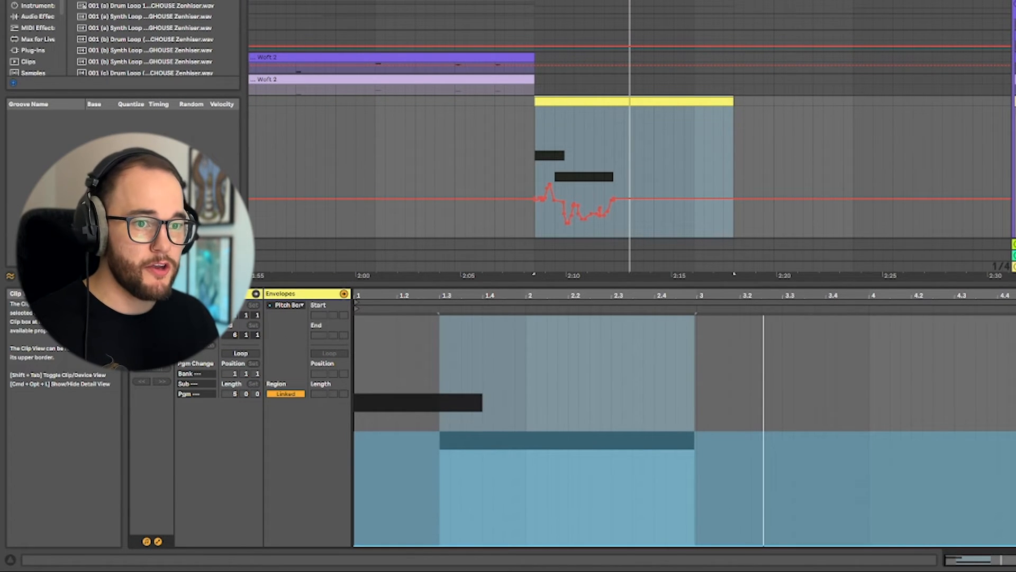
left_click(225, 294)
left_click(305, 297)
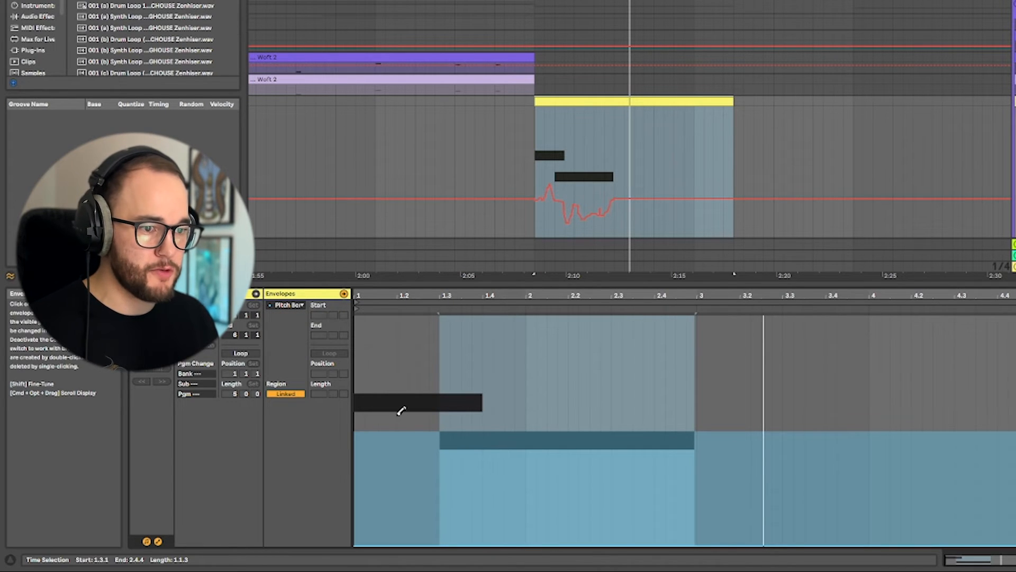
mouse_move(360, 425)
left_mouse_down()
mouse_move(540, 451)
mouse_move(729, 538)
mouse_move(789, 538)
left_mouse_up()
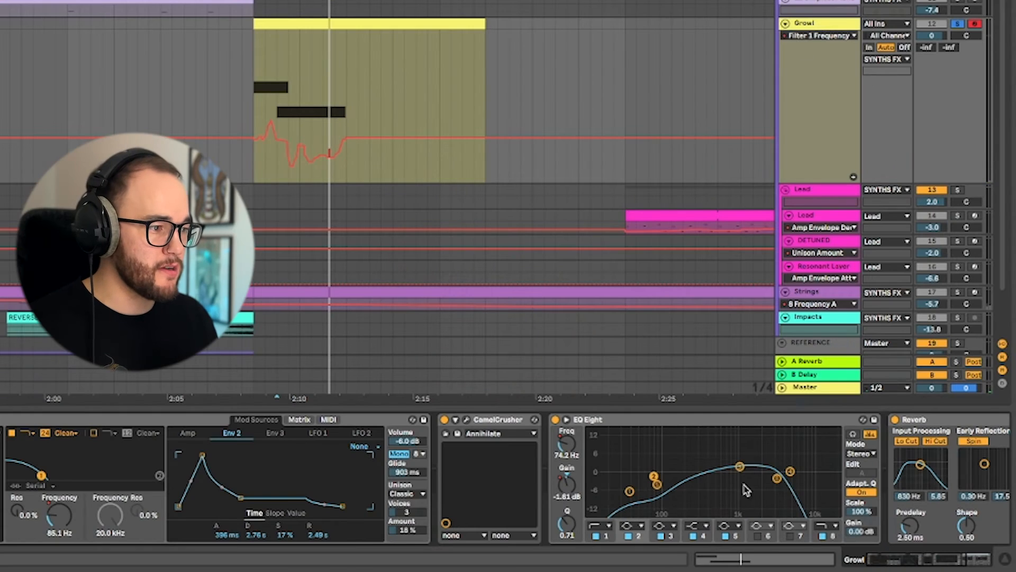
Play the Growl soloed, unsolo it, and play the arrangement from shortly before the Growl clip
key("space")
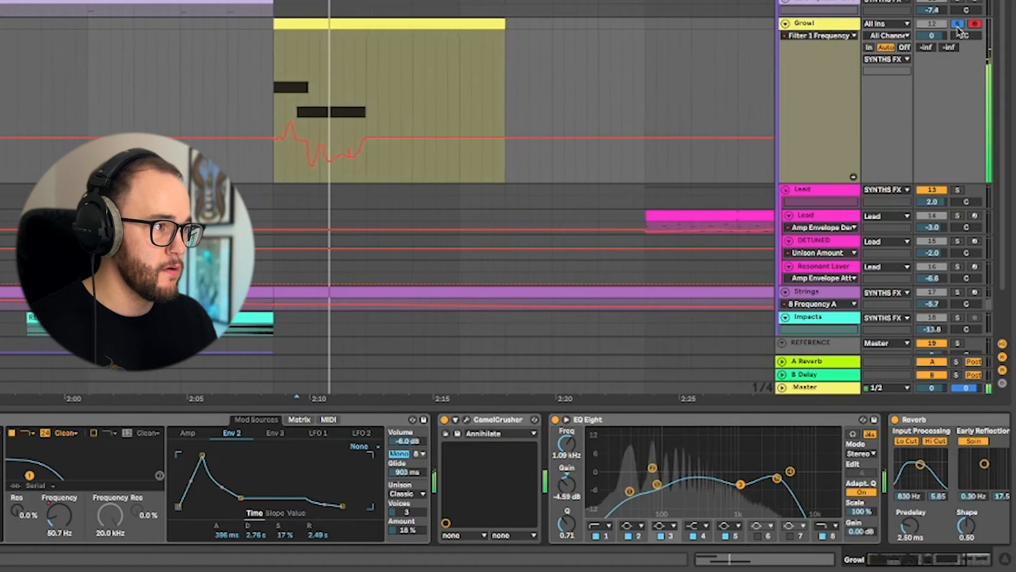
key("space")
left_click(167, 76)
key("space")
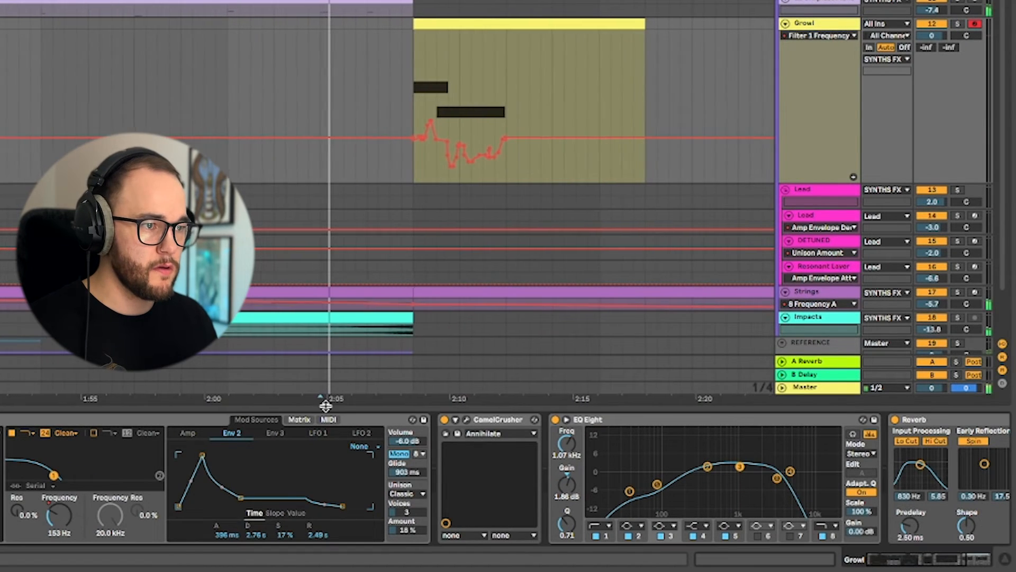
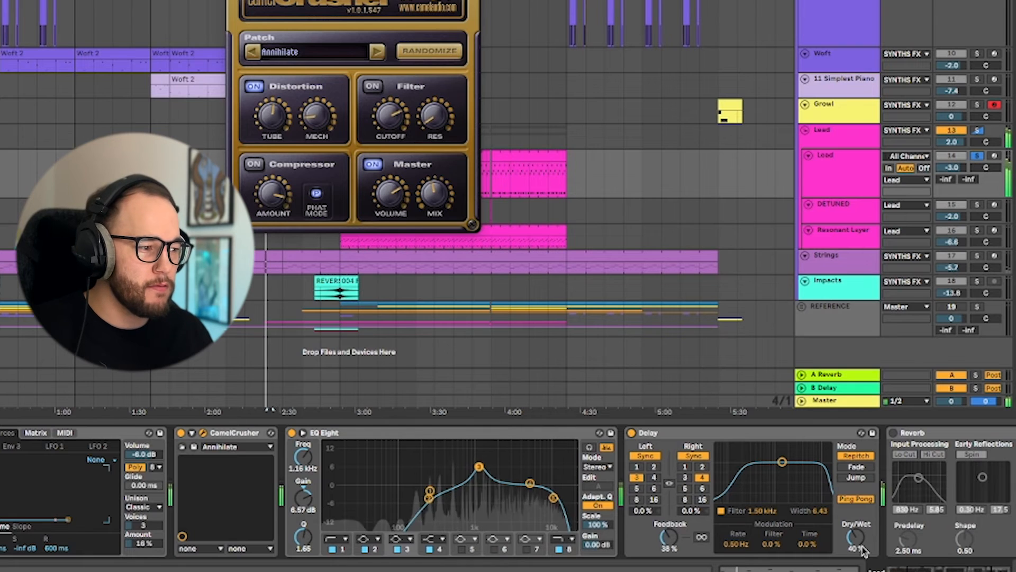
Show the Lead Wavetable's Amp envelope and re-enable the automation of its attack and decay
left_click(900, 516)
left_click(618, 433)
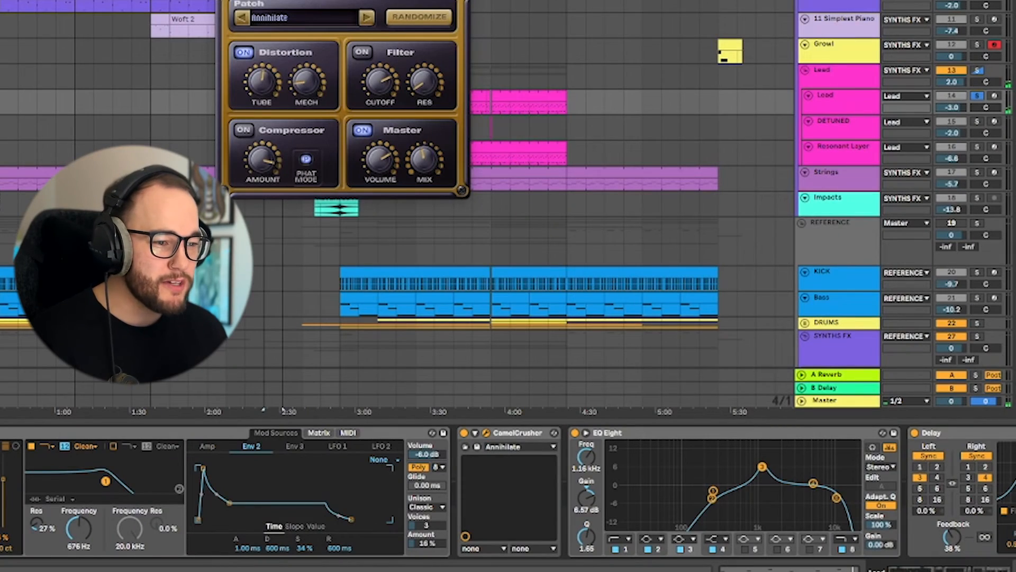
left_click(207, 446)
right_click(249, 549)
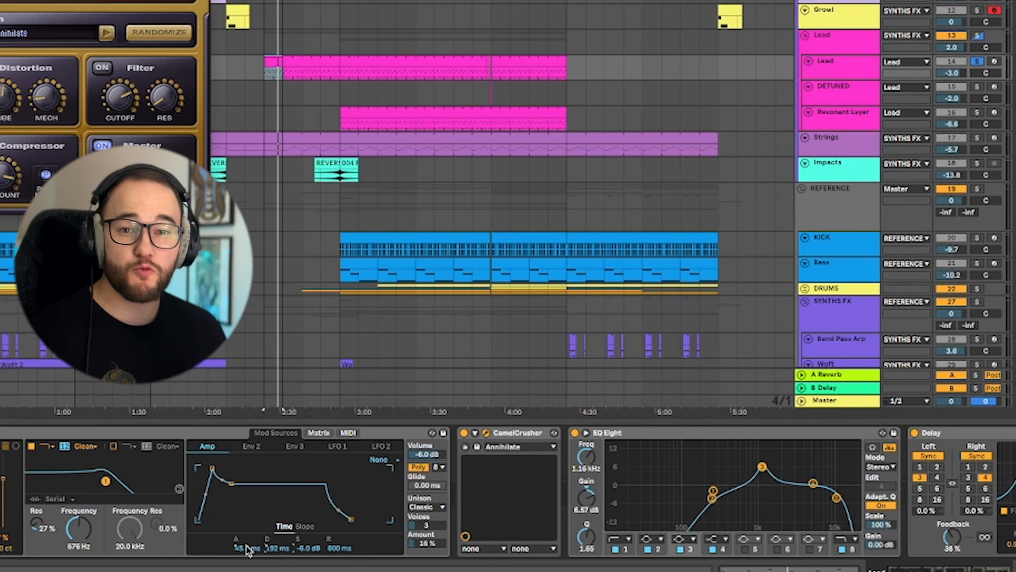
right_click(249, 549)
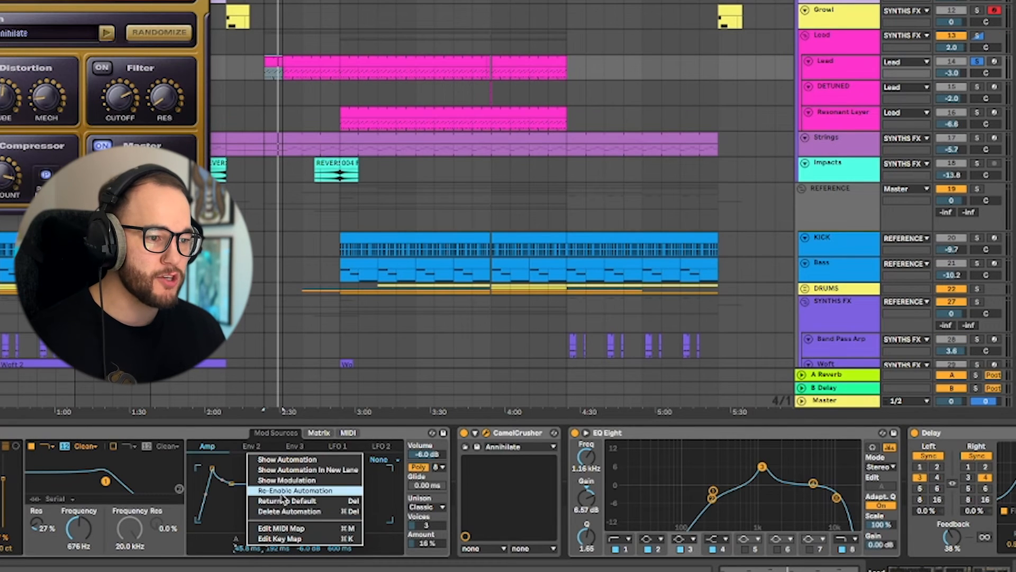
right_click(280, 549)
left_click(300, 506)
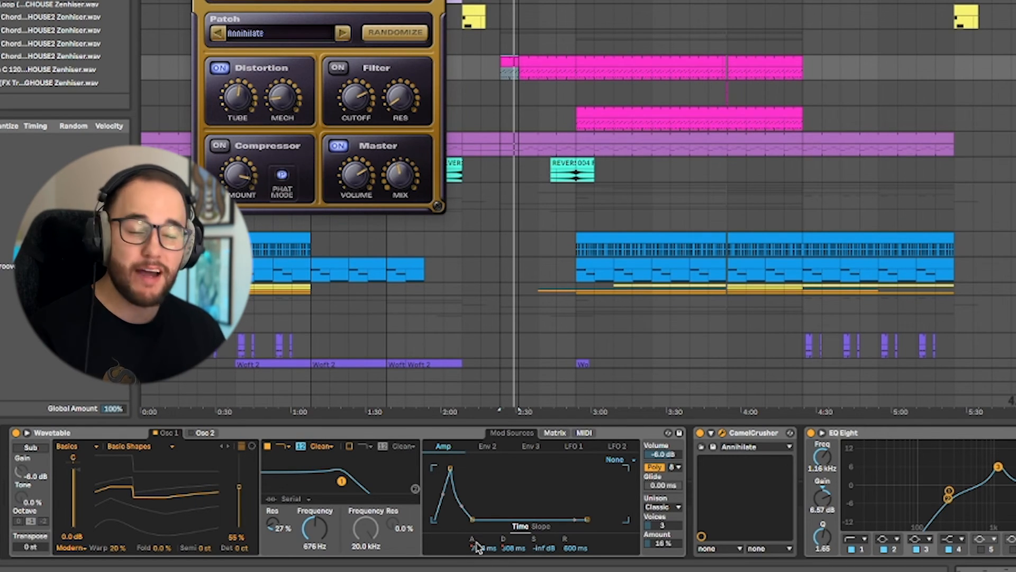
Show the arrangement's automation, enlarge the Lead track, and give its Amp Attack automation a new lane
key("a")
key("alt+plus")
key("alt+plus")
key("alt+plus")
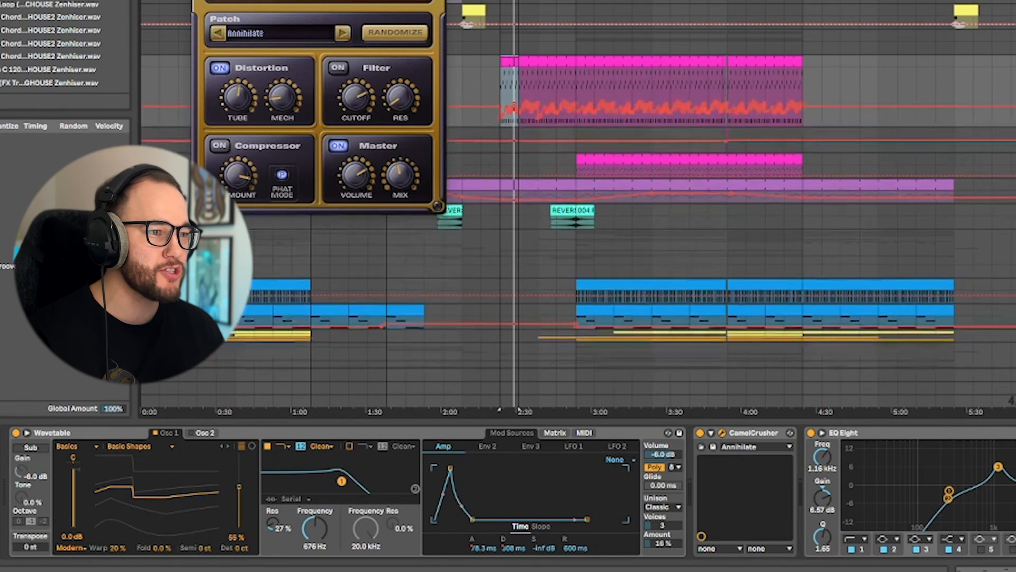
right_click(482, 548)
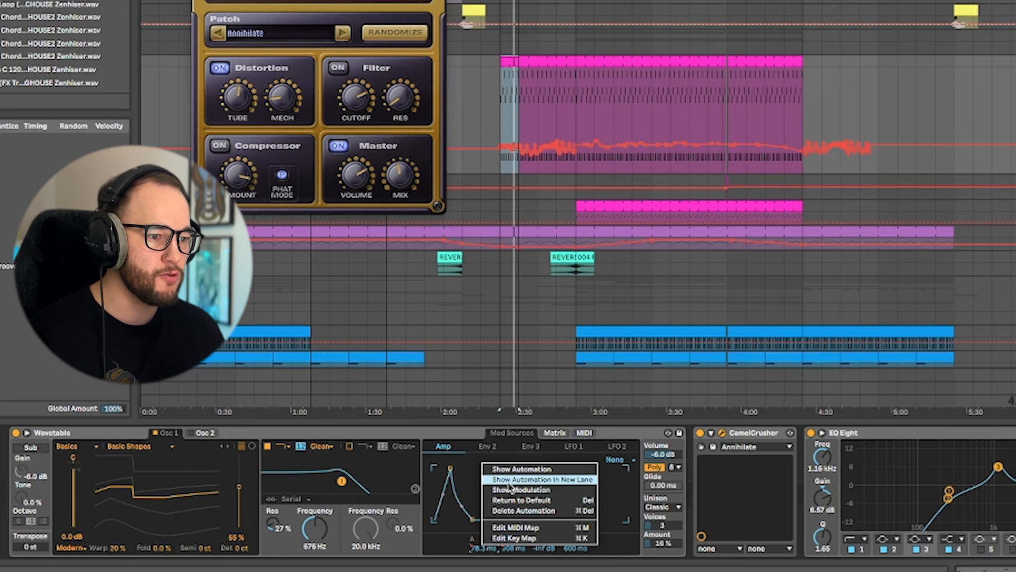
left_click(529, 479)
Show Amp Envelope Decay Time in the Lead's main automation lane and make the Amp Attack lane taller
left_click(974, 74)
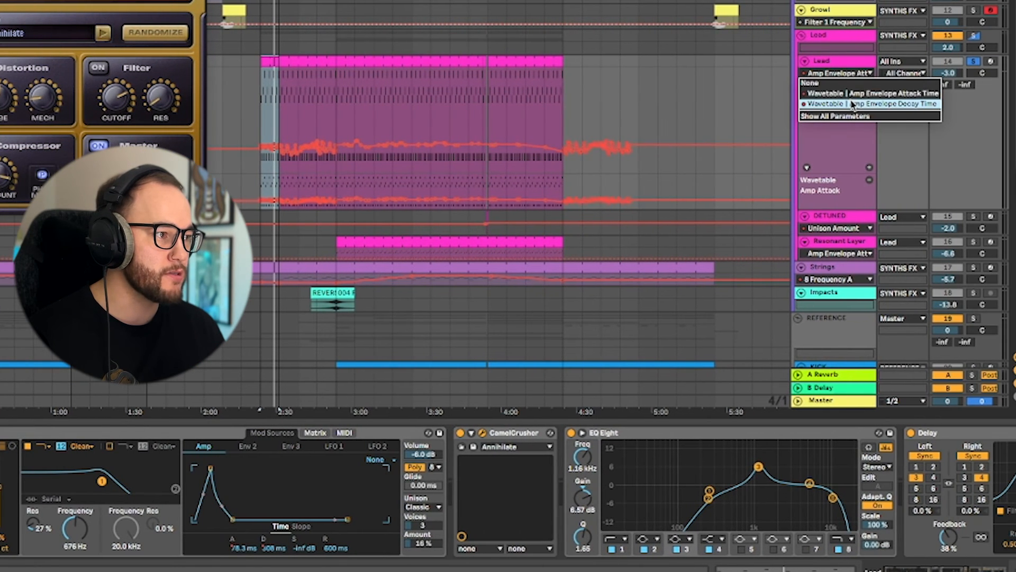
left_click(839, 106)
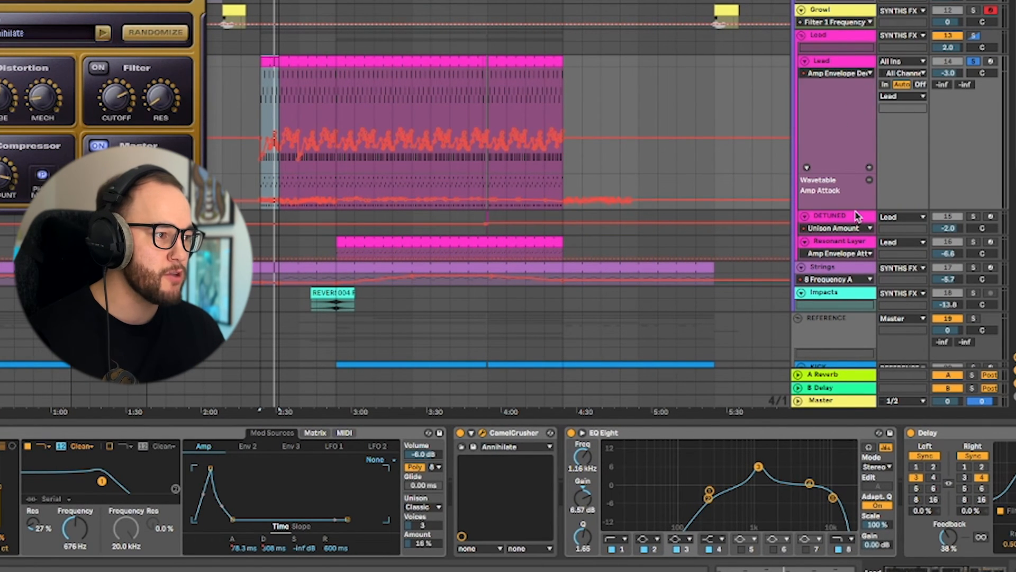
left_click_drag(856, 209, 857, 372)
scroll(375, 281, "up", 2)
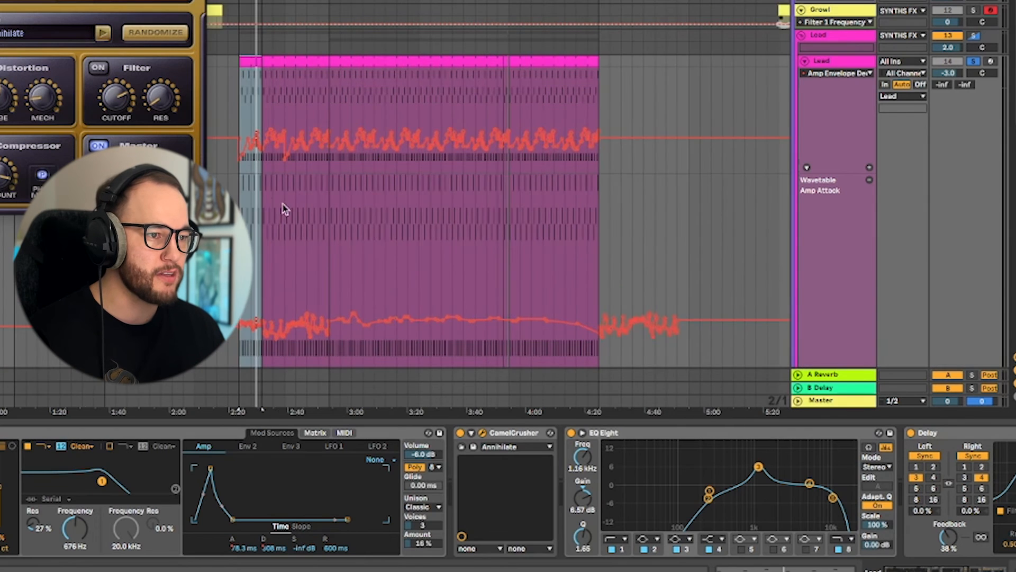
scroll(265, 196, "down", 1)
scroll(260, 180, "left", 3)
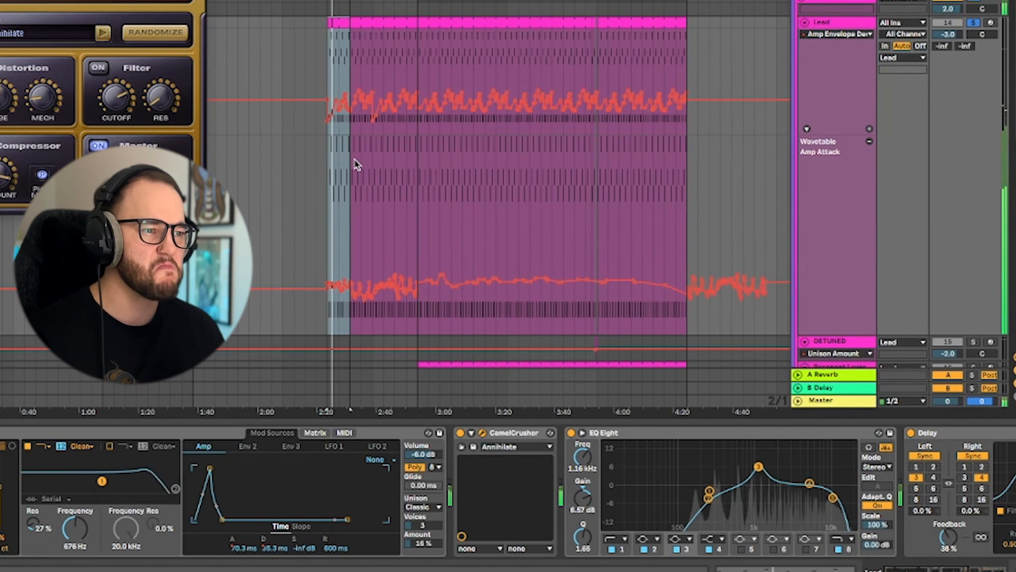
Examine the Amp attack and decay automation curves at the start of the Lead clip during playback
scroll(354, 170, "up", 5)
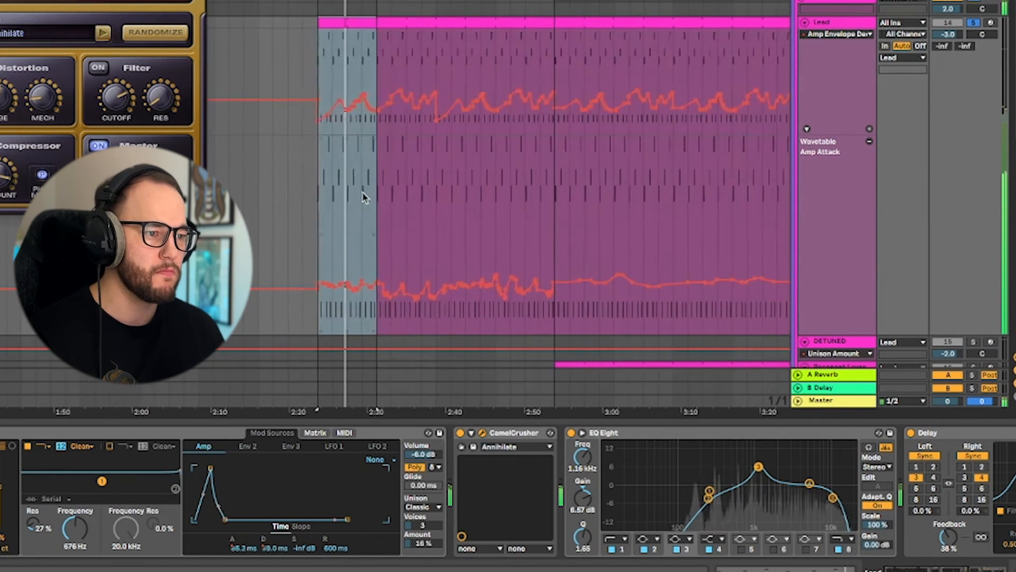
scroll(354, 188, "up", 2)
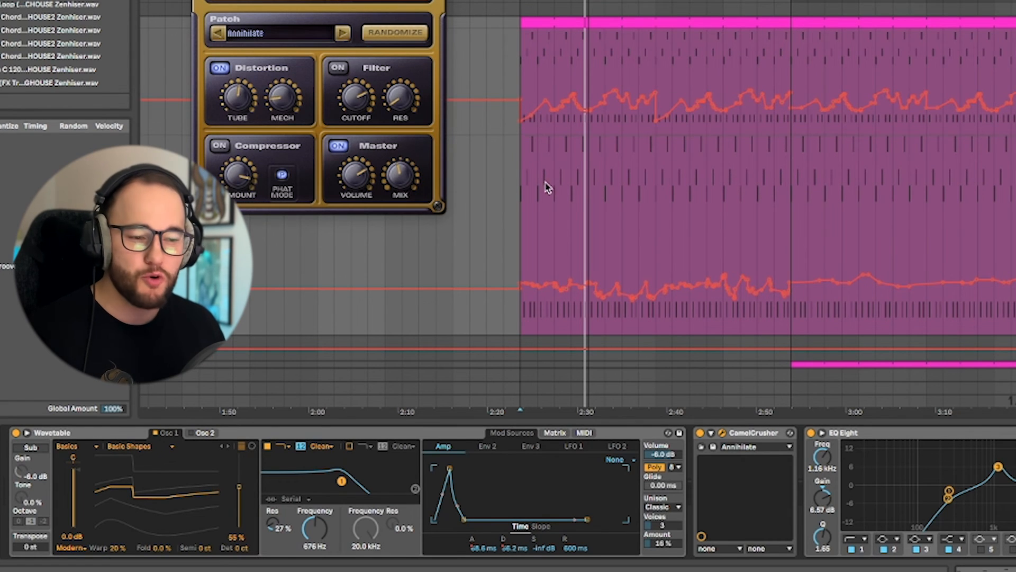
left_click_drag(536, 120, 615, 109)
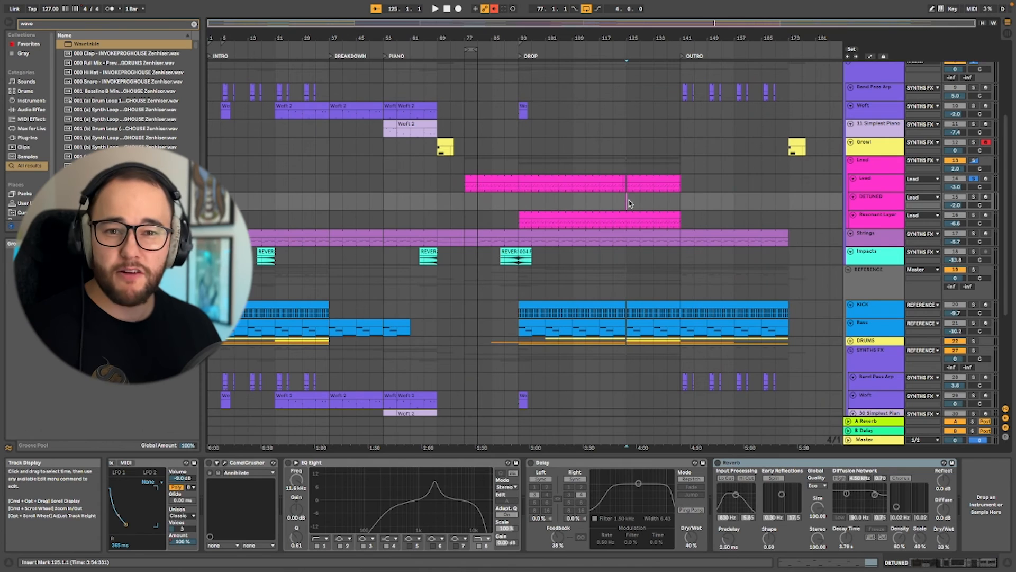
Solo the DETUNED track and play its short clip around bar 125
scroll(638, 204, "up", 5)
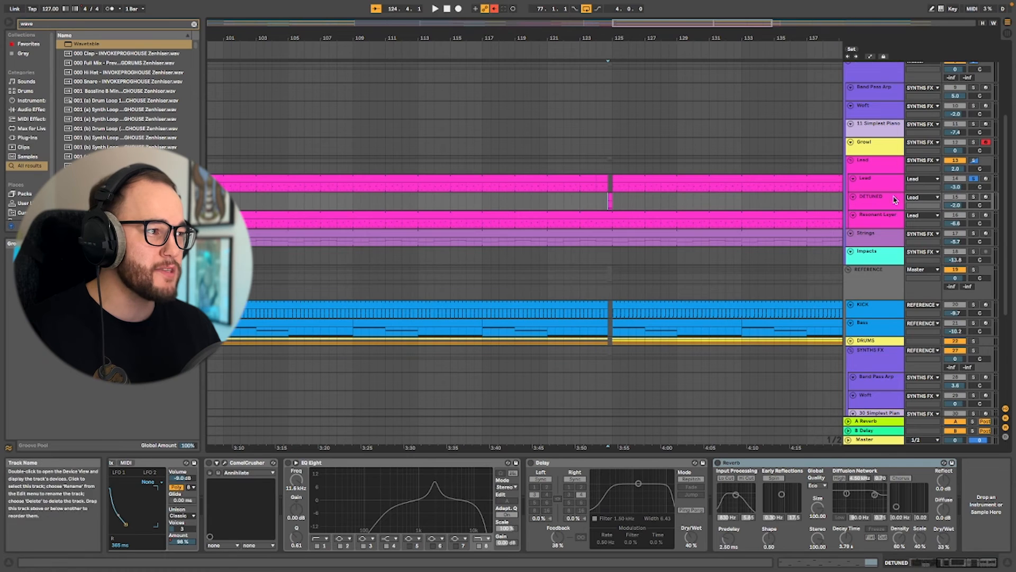
key("space")
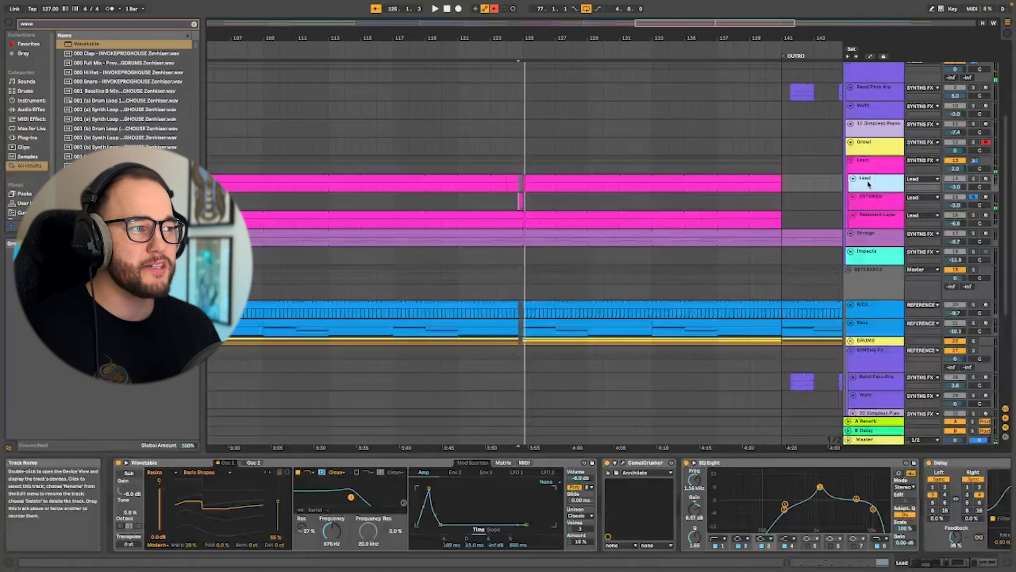
scroll(459, 481, "left", 2)
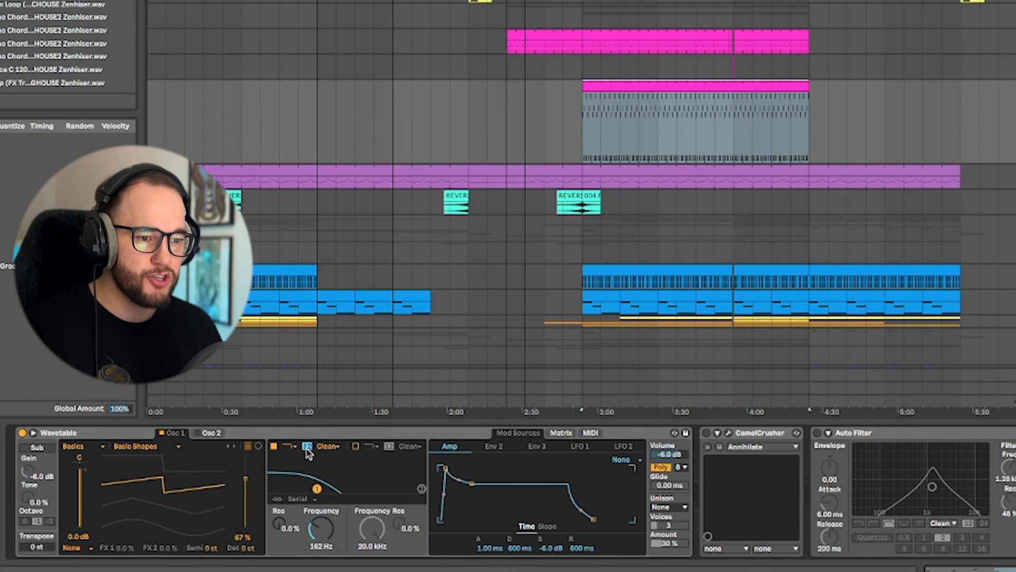
Set the Resonant Layer Wavetable's first filter to a 24 dB slope at 145 Hz, with Env 2 modulating its frequency by 67
left_click(559, 435)
left_click_drag(324, 529, 326, 535)
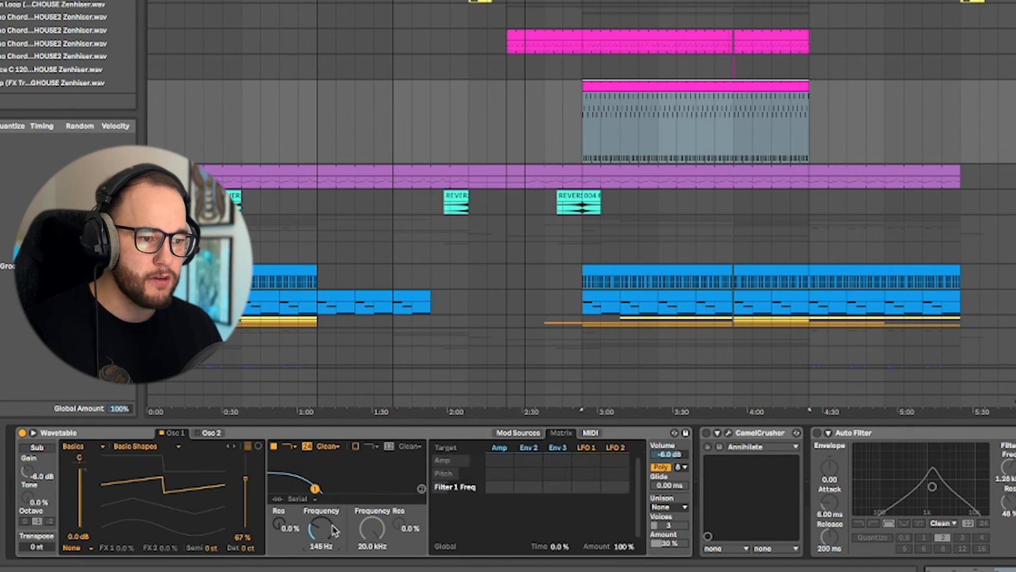
left_click_drag(529, 486, 529, 473)
Play the Resonant Layer and set its first Wavetable filter's resonance to 44%
key("space")
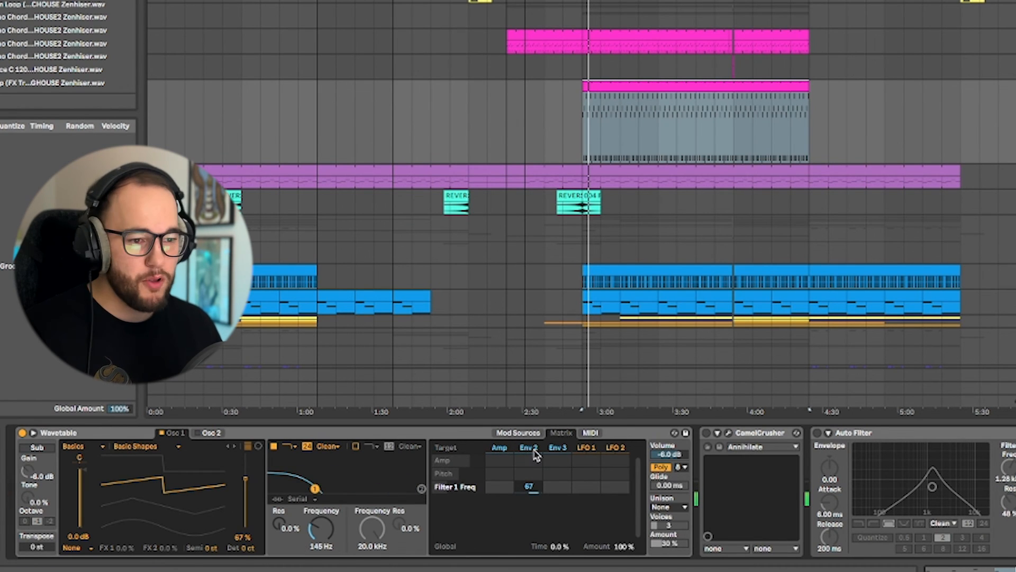
mouse_move(284, 525)
left_mouse_down()
mouse_move(284, 511)
mouse_move(279, 526)
left_mouse_up()
key("space")
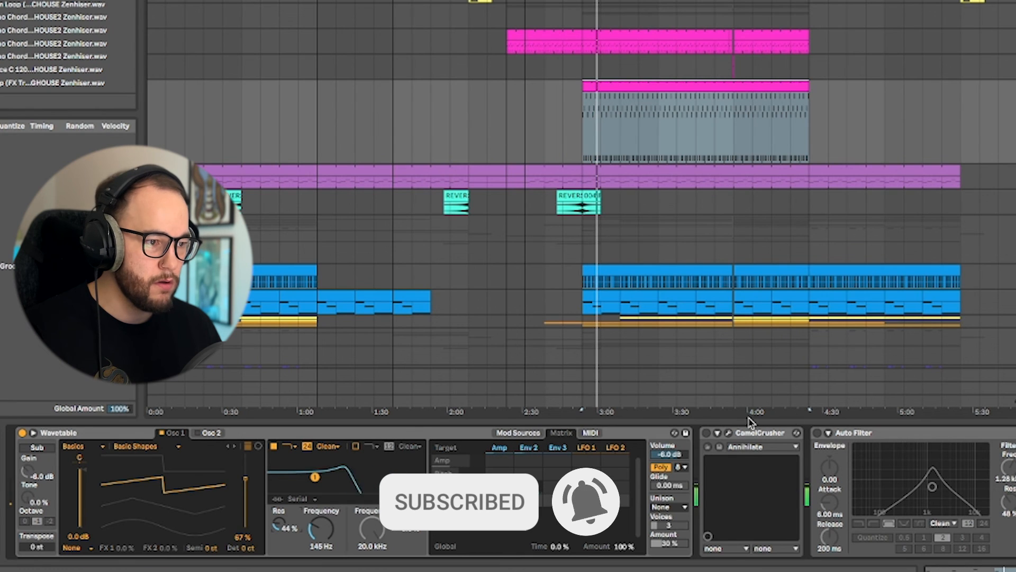
Enable CamelCrusher, Auto Filter and EQ Eight on the Resonant Layer
left_click(818, 433)
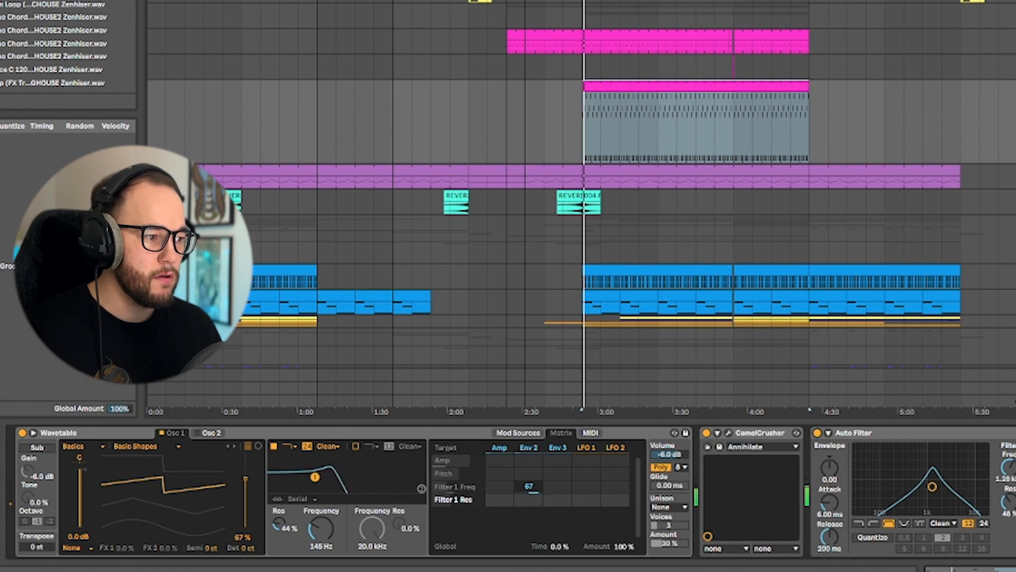
scroll(818, 435, "right", 9)
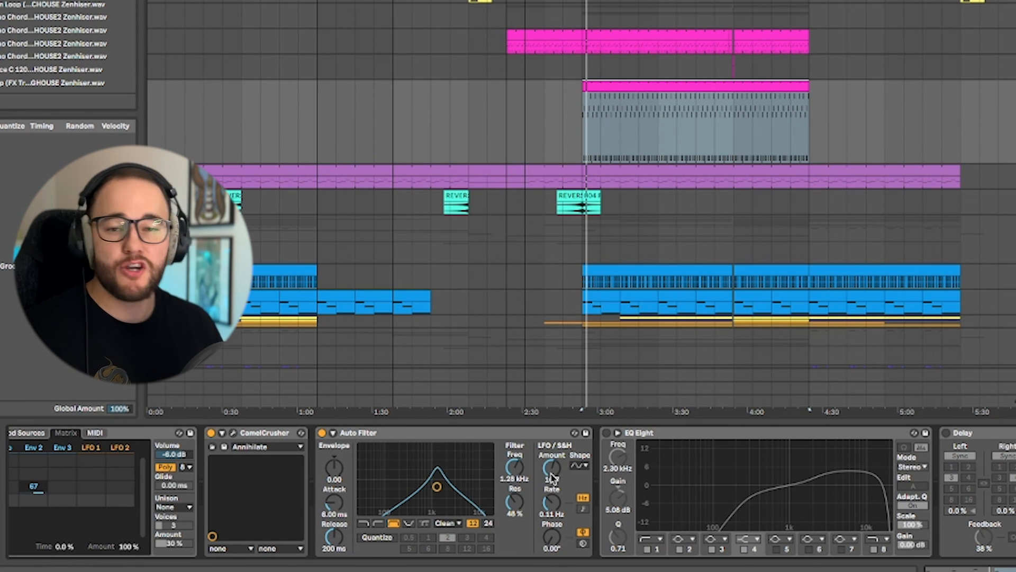
left_click(607, 433)
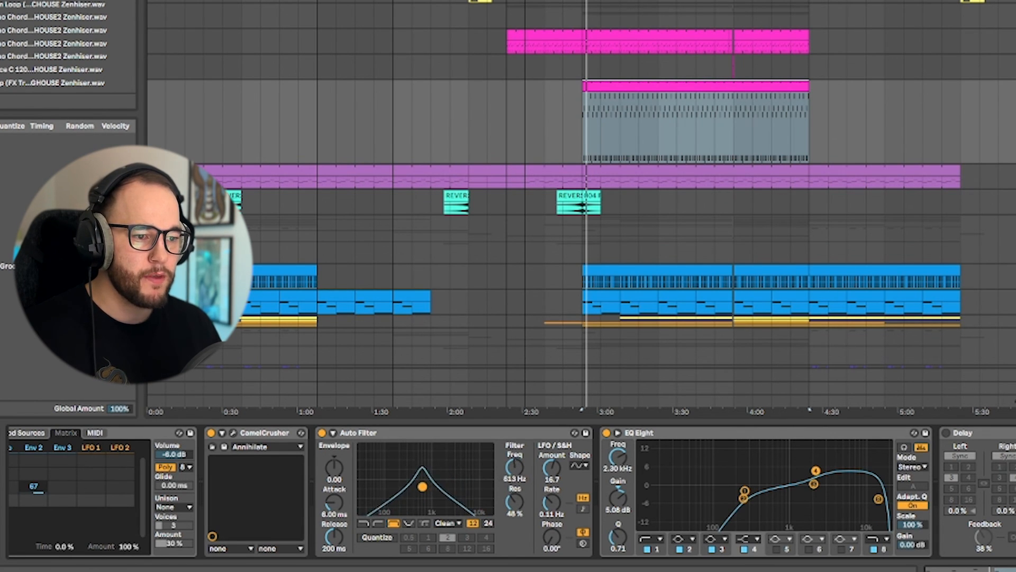
left_click(676, 466)
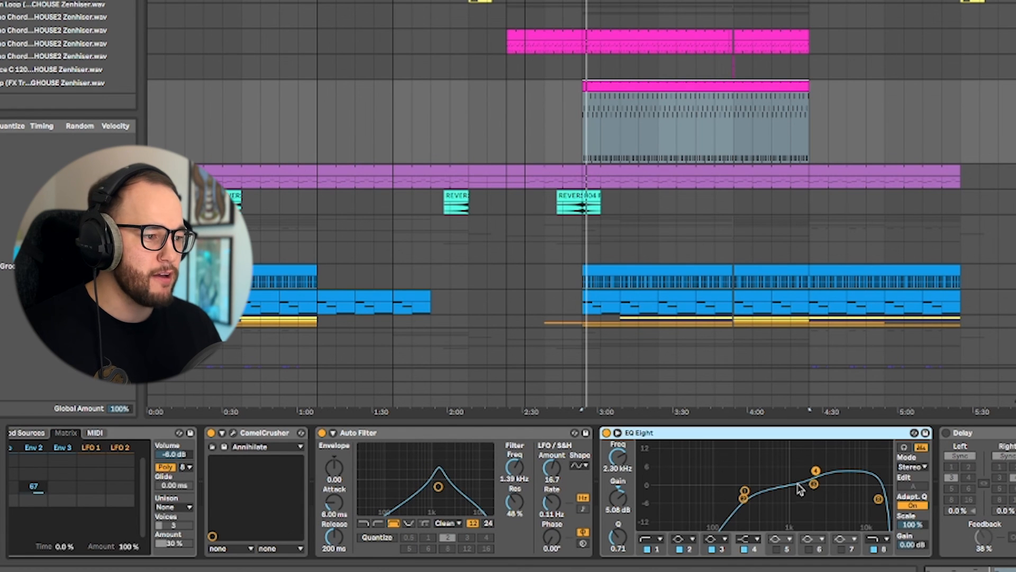
Enable the Resonant Layer's Delay and play the layer while reviewing its effects chain
scroll(925, 488, "right", 7)
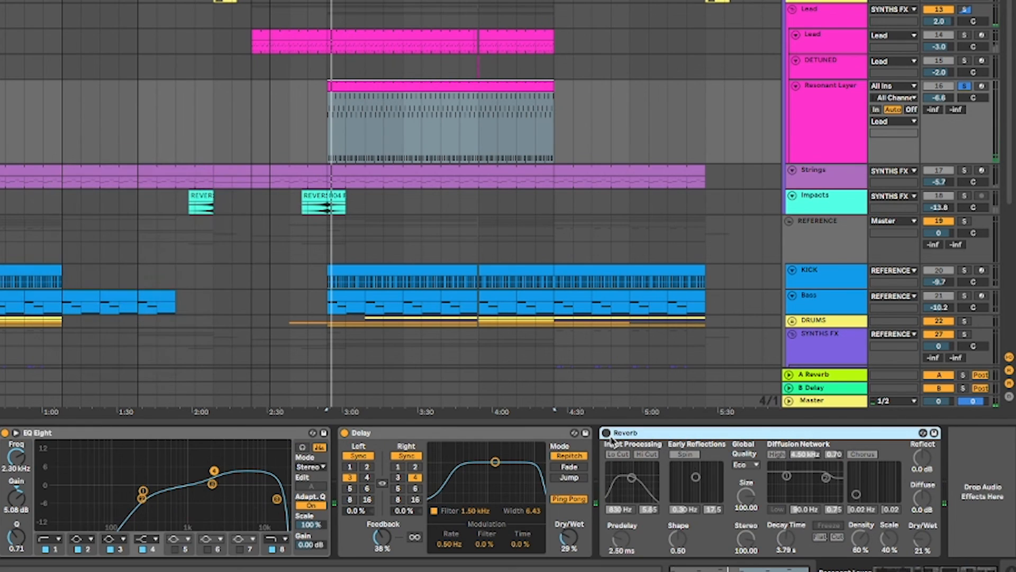
scroll(367, 450, "left", 7)
scroll(476, 487, "left", 1)
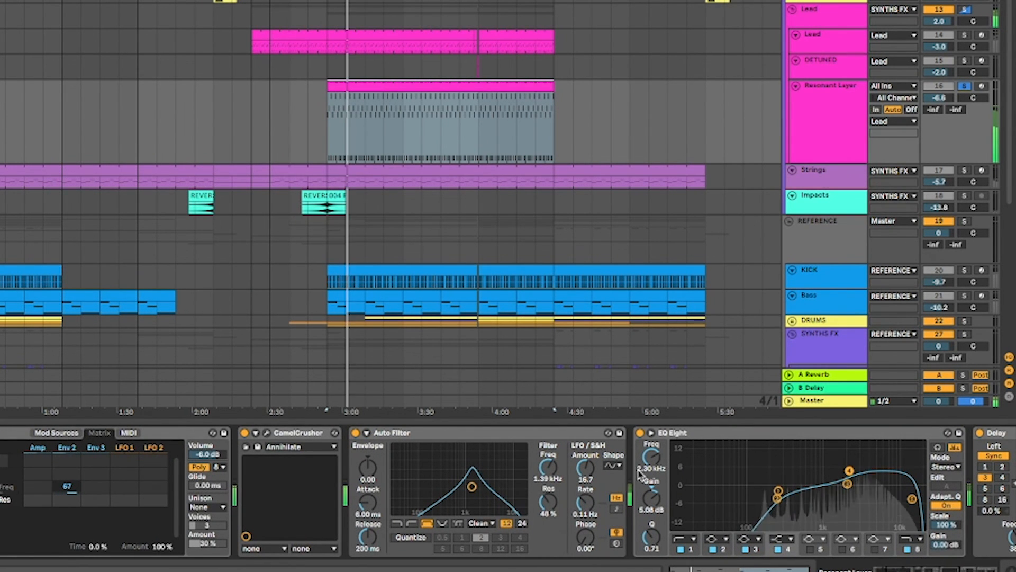
scroll(476, 487, "left", 2)
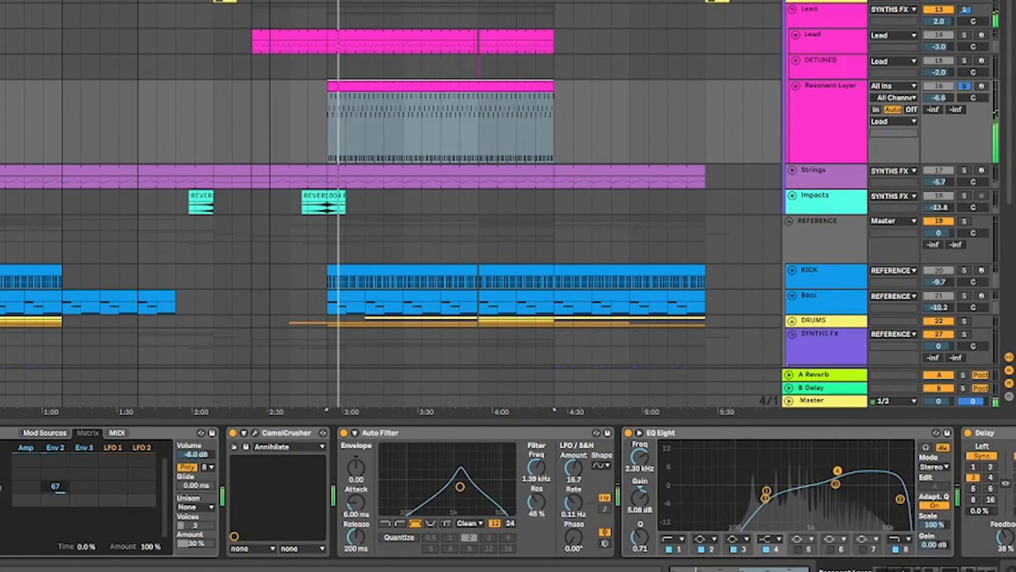
scroll(477, 487, "left", 1)
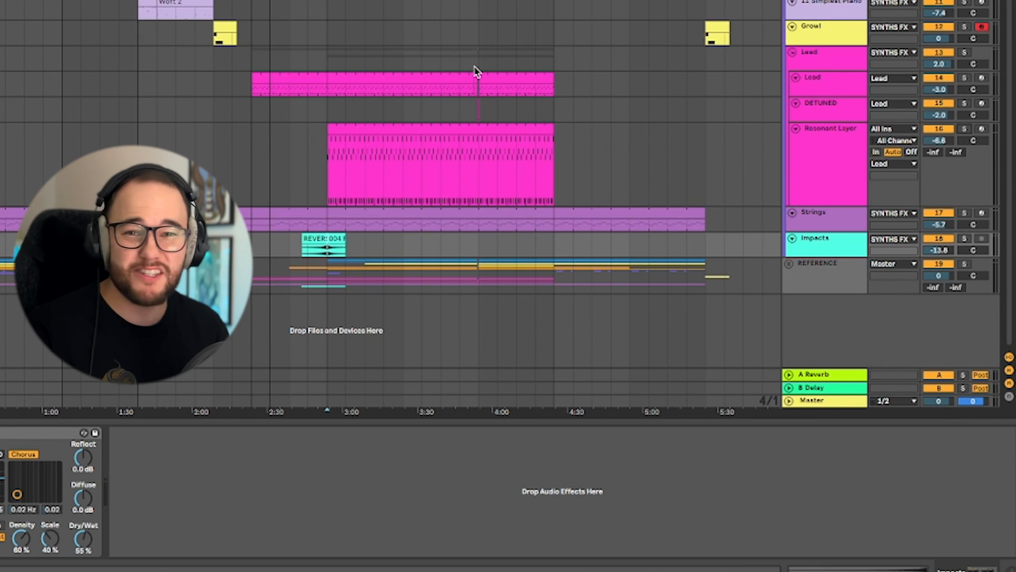
Play the full arrangement from the start of the drop at bar 93
scroll(477, 71, "up", 3)
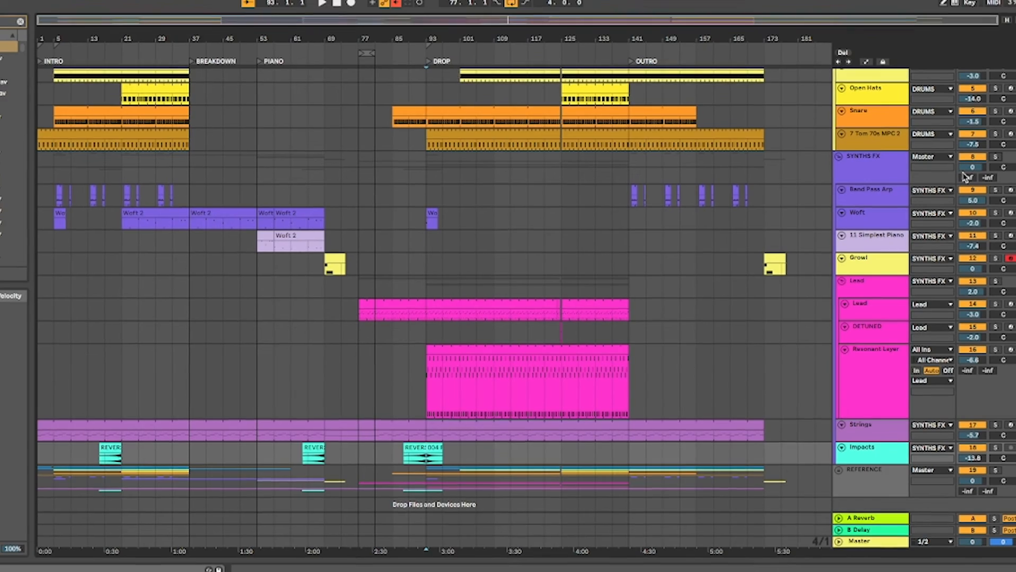
key("space")
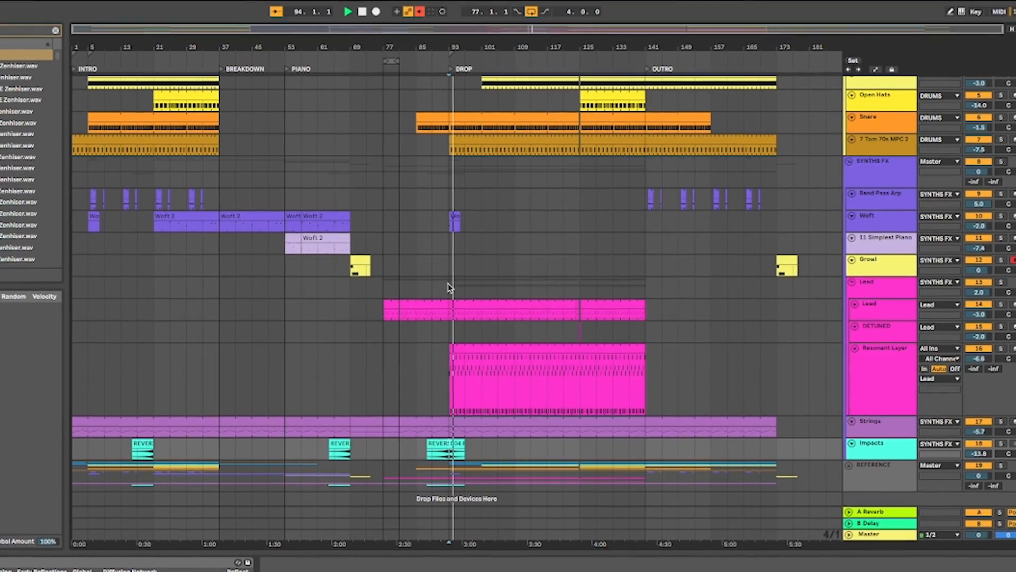